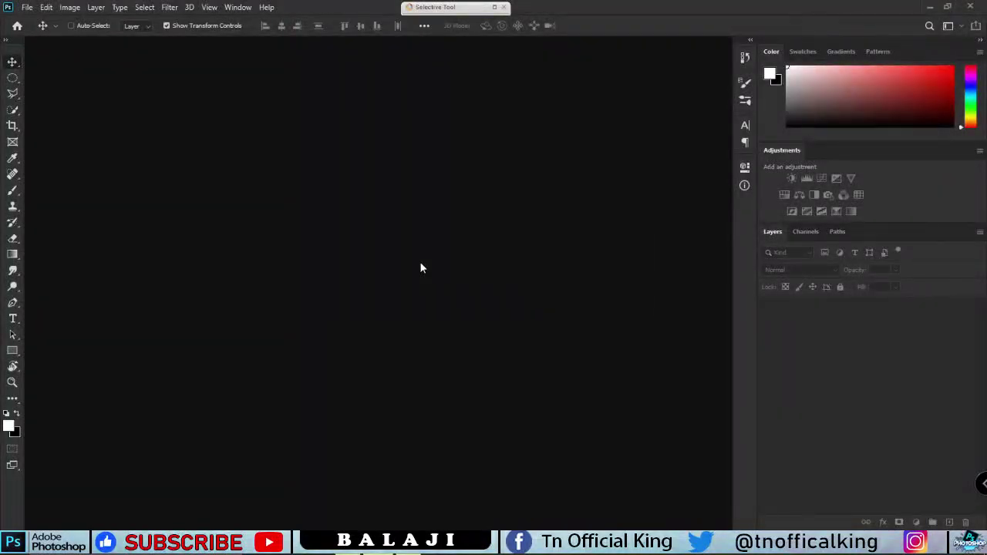
Start a new document, bringing up the New dialog preset to 7 x 5 inches at 300 ppi.
key(ctrl+n)
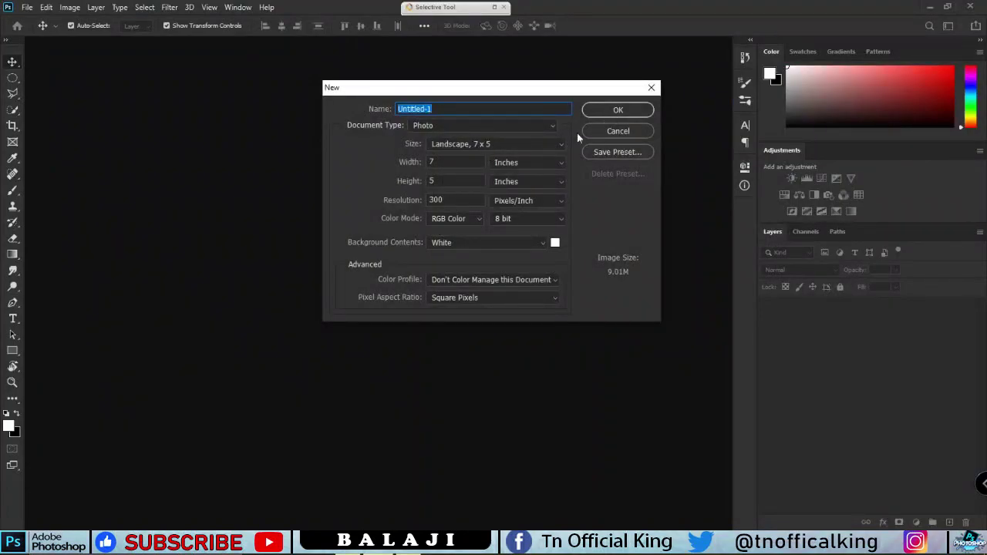
Create the white 7 x 5 inch, 300 ppi document and dock its window as a tab.
click(619, 110)
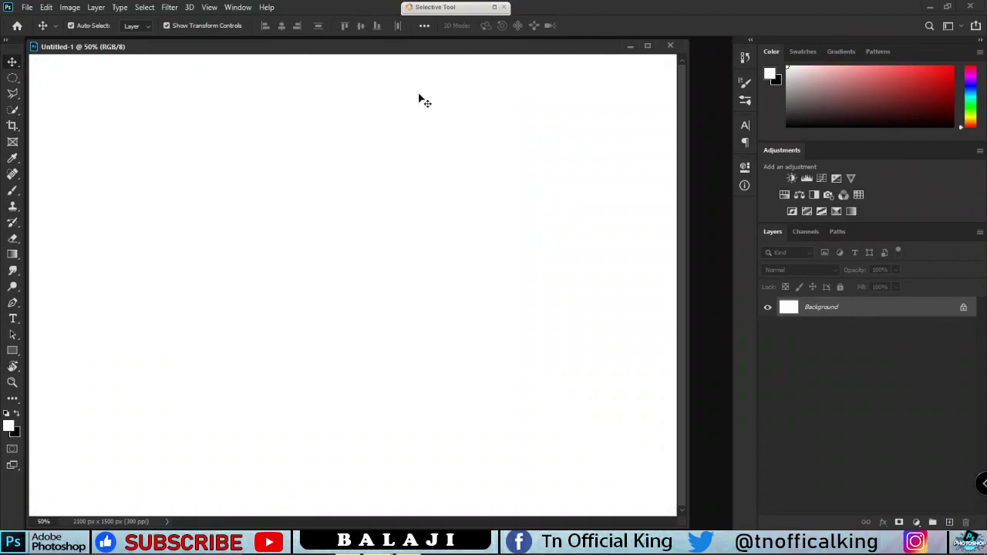
drag(440, 46, 458, 38)
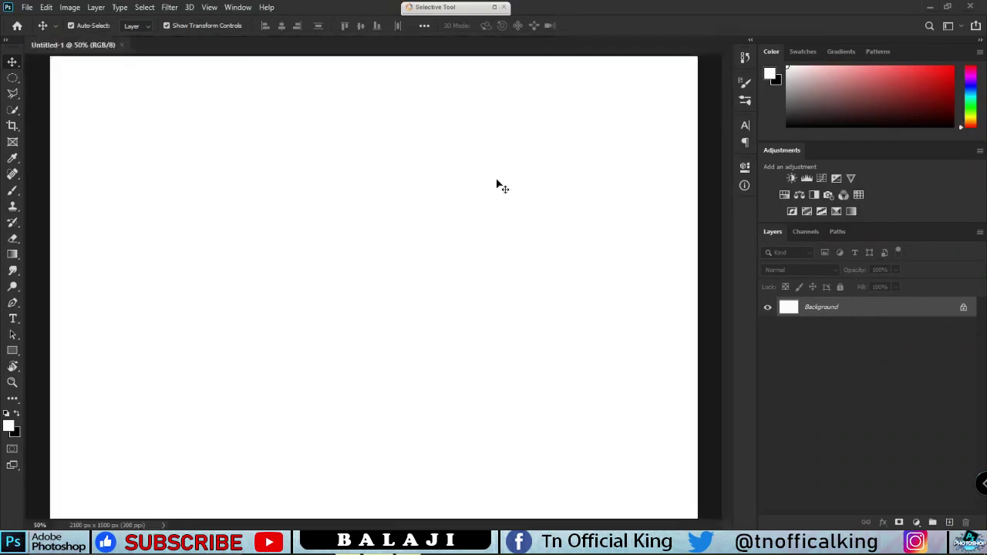
Crop the canvas height so it becomes 2100 × 1194 px, viewed at 50%.
scroll(522, 287, down, 3)
key(c)
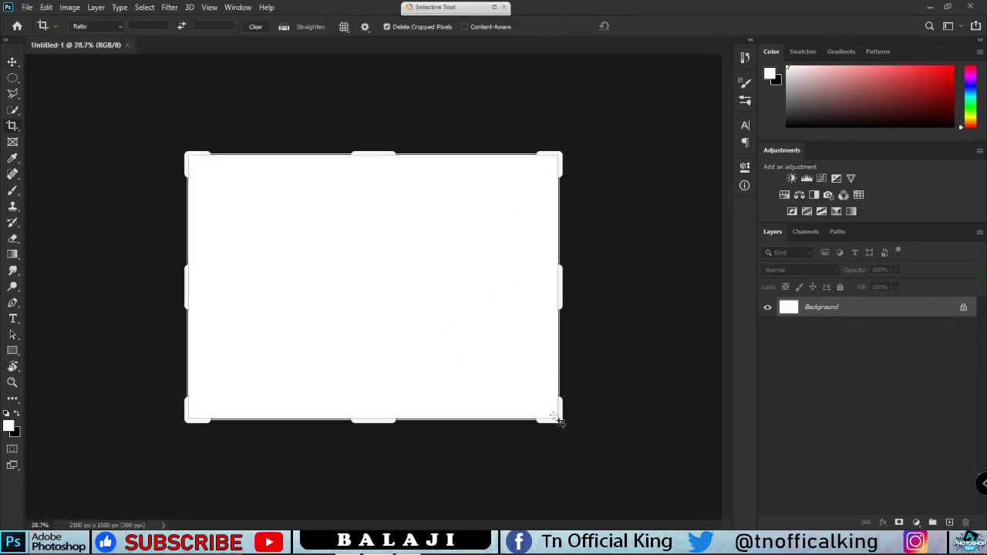
drag(560, 421, 557, 393)
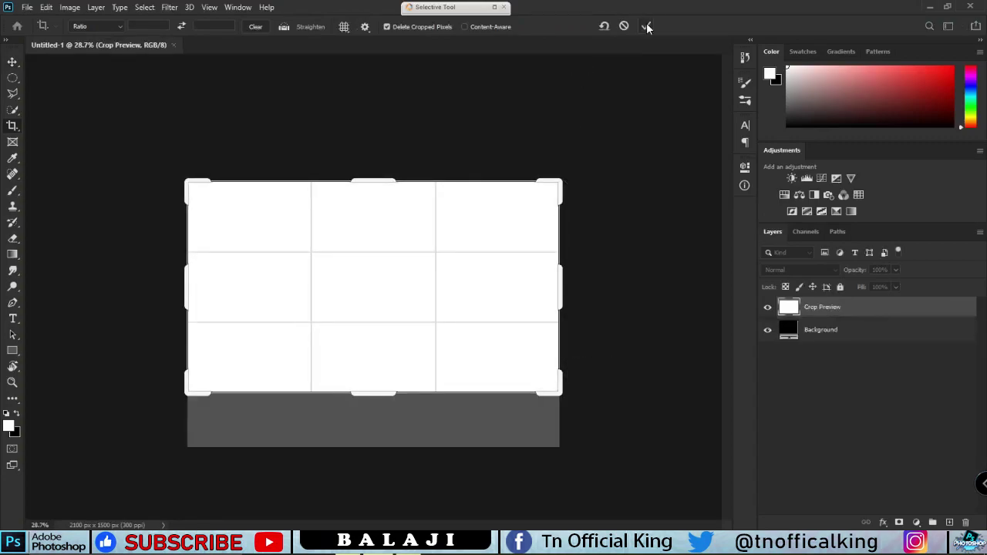
click(646, 26)
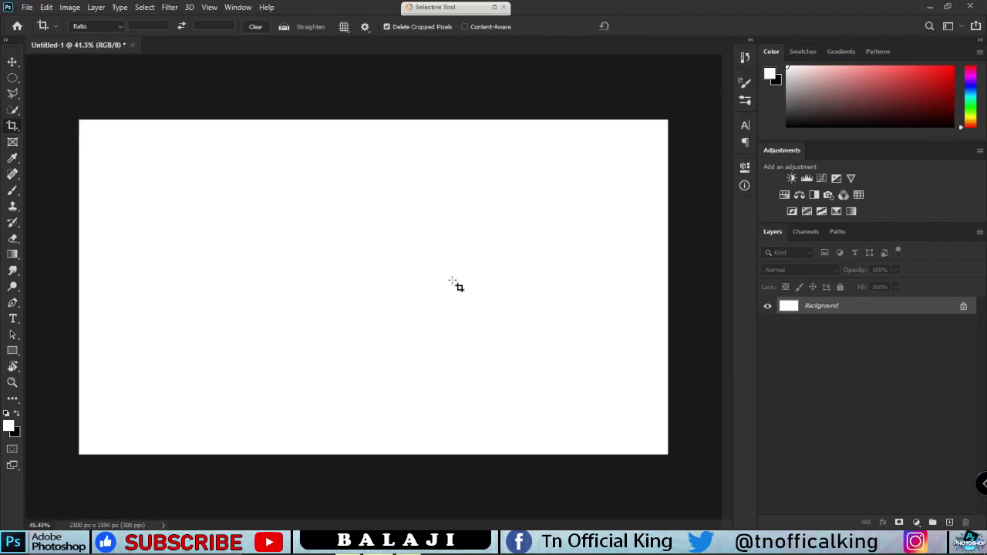
key(ctrl+plus)
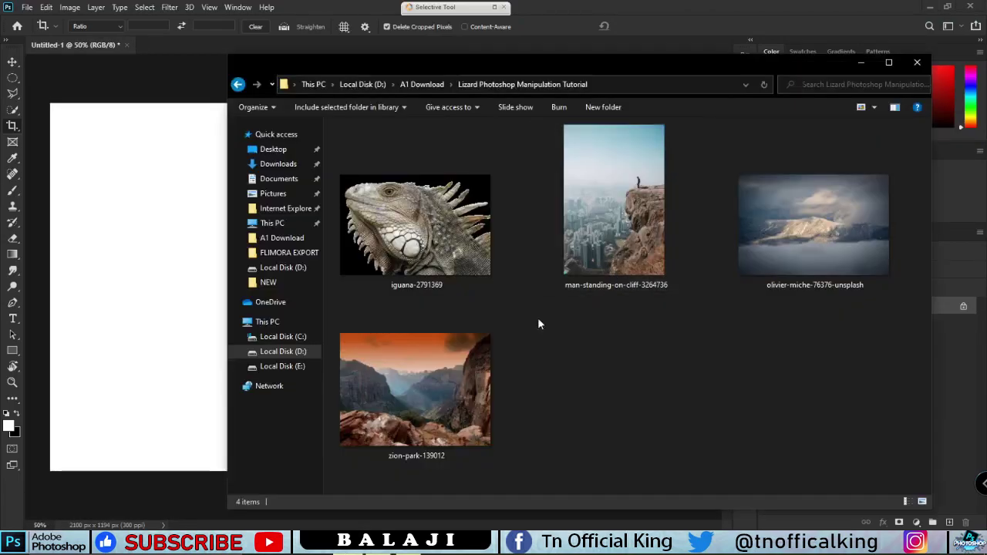
Drop the man-standing-on-cliff-3264736 photo onto the canvas and commit it as a layer.
drag(554, 62, 655, 64)
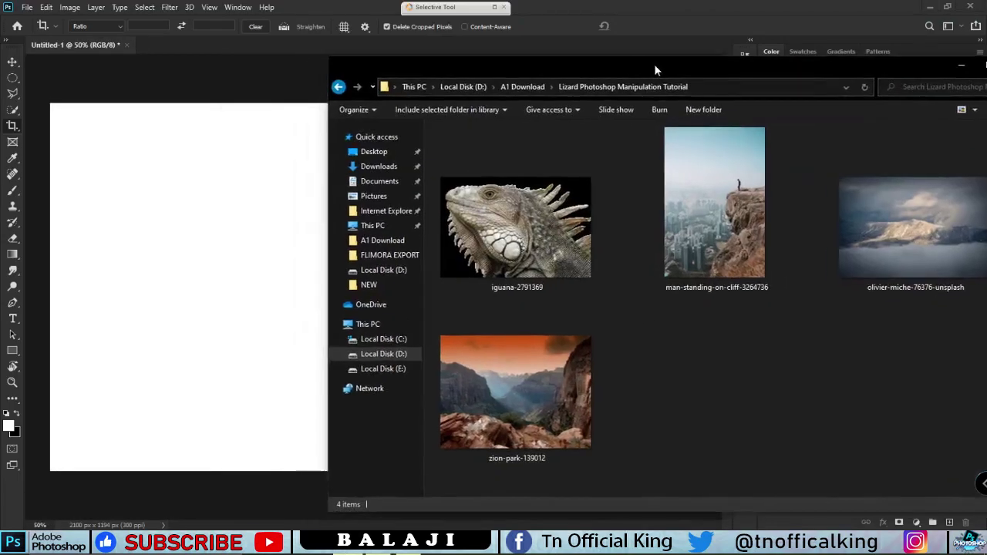
drag(737, 226, 239, 339)
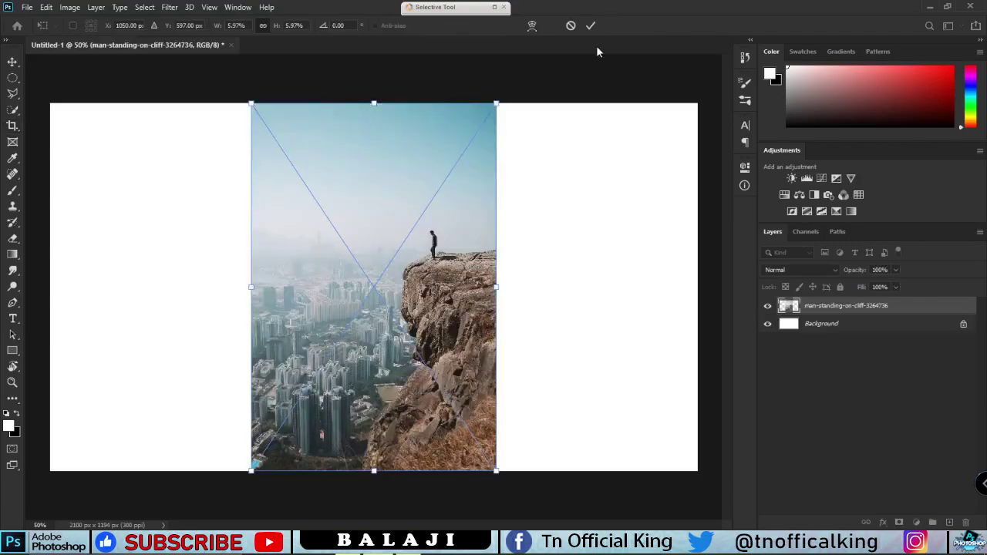
click(592, 26)
key(c)
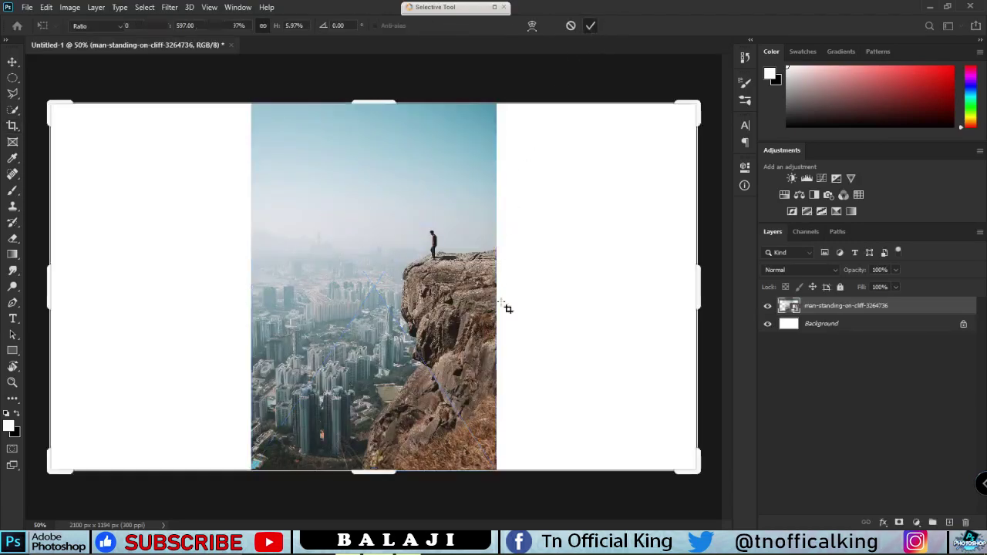
scroll(459, 399, up, 5)
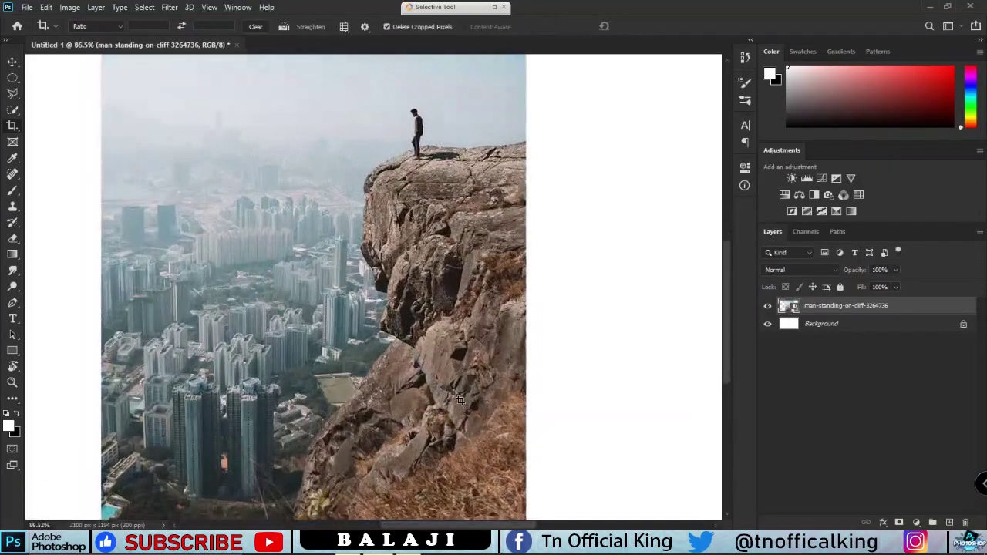
Quick-select the cliff's right side, lower face, top and left edge.
click(13, 111)
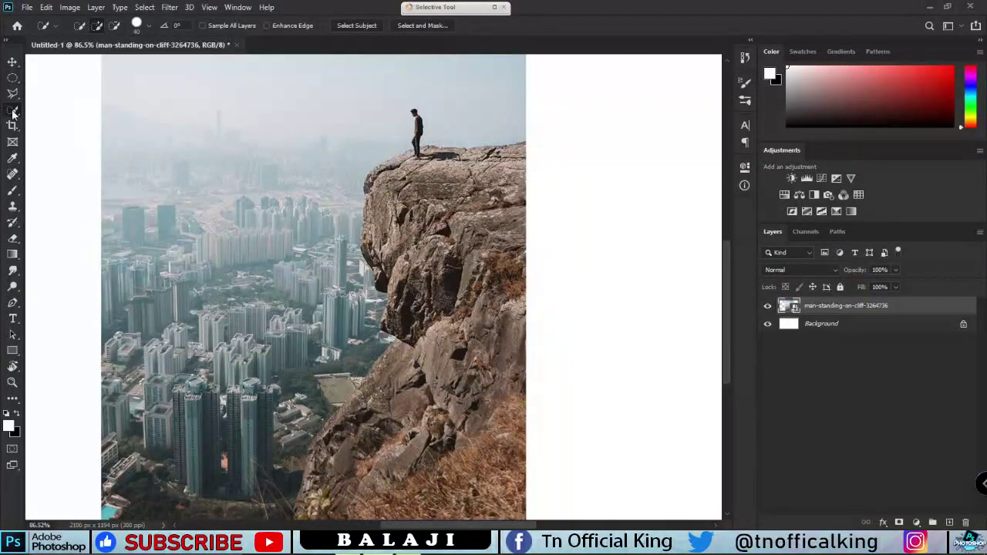
drag(564, 227, 469, 407)
scroll(469, 406, down, 2)
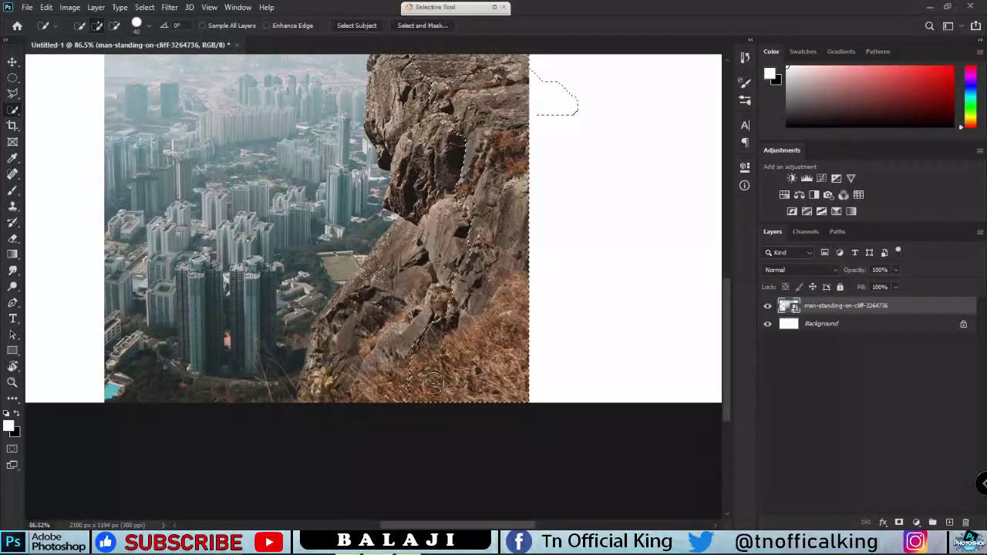
mouse_move(470, 286)
mouse_down()
mouse_move(389, 392)
mouse_move(334, 353)
mouse_move(312, 386)
mouse_move(317, 376)
mouse_up()
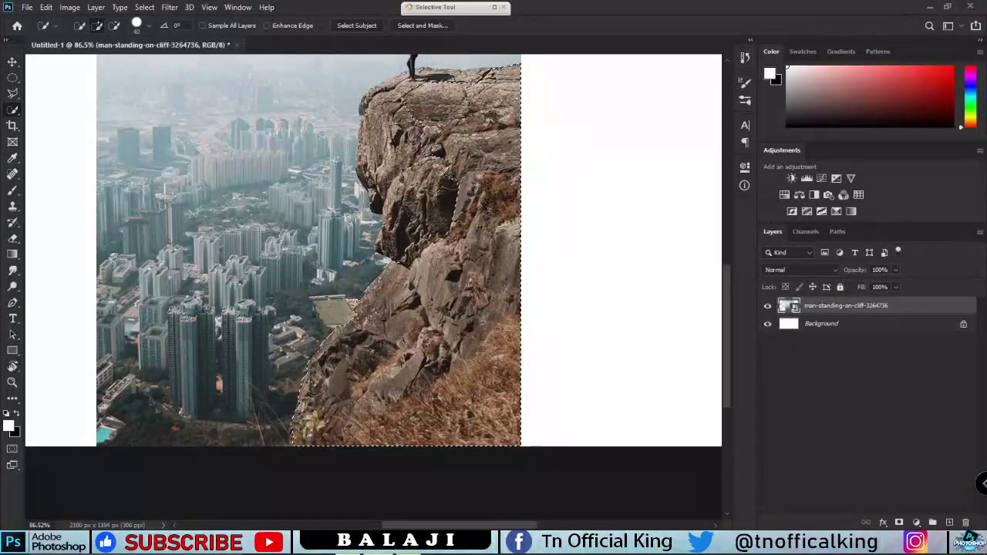
scroll(371, 355, up, 2)
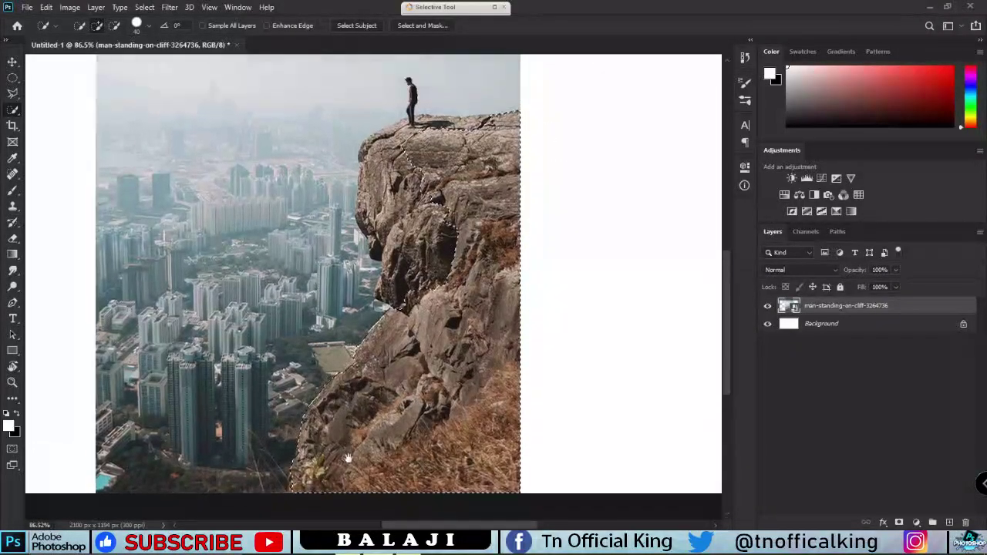
scroll(417, 339, up, 3)
mouse_move(437, 327)
mouse_down()
mouse_move(376, 279)
mouse_move(388, 224)
mouse_up()
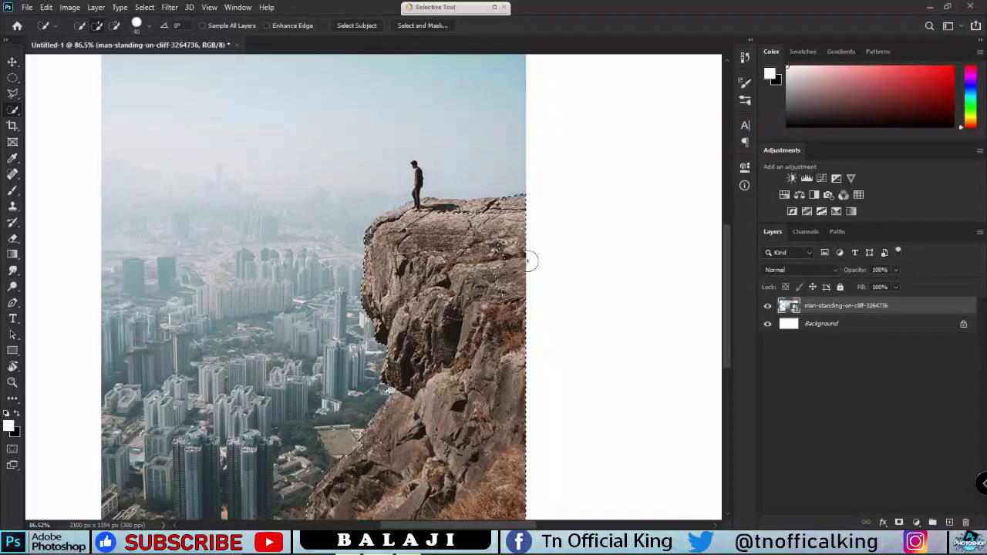
drag(529, 261, 563, 282)
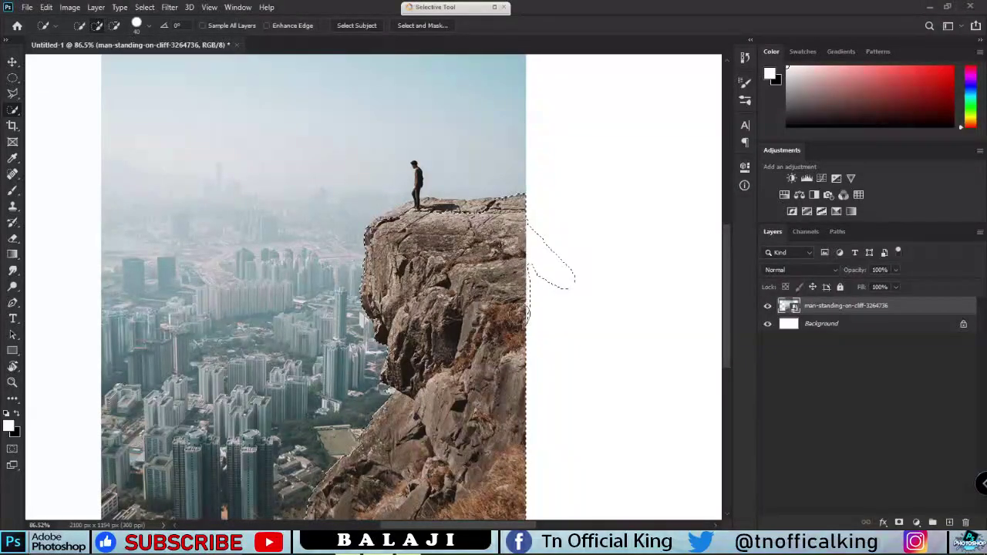
scroll(530, 311, up, 5)
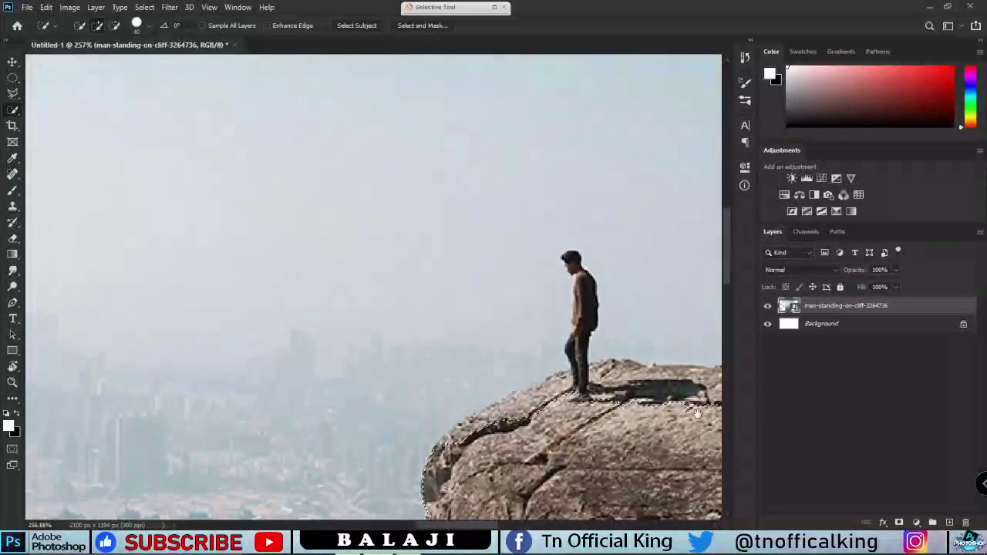
Add the rock top and the man to the selection, refining around his head, back and arm.
mouse_move(697, 414)
mouse_down()
mouse_move(554, 447)
mouse_move(369, 527)
mouse_up()
mouse_move(394, 463)
mouse_down()
mouse_move(385, 343)
mouse_move(398, 367)
mouse_up()
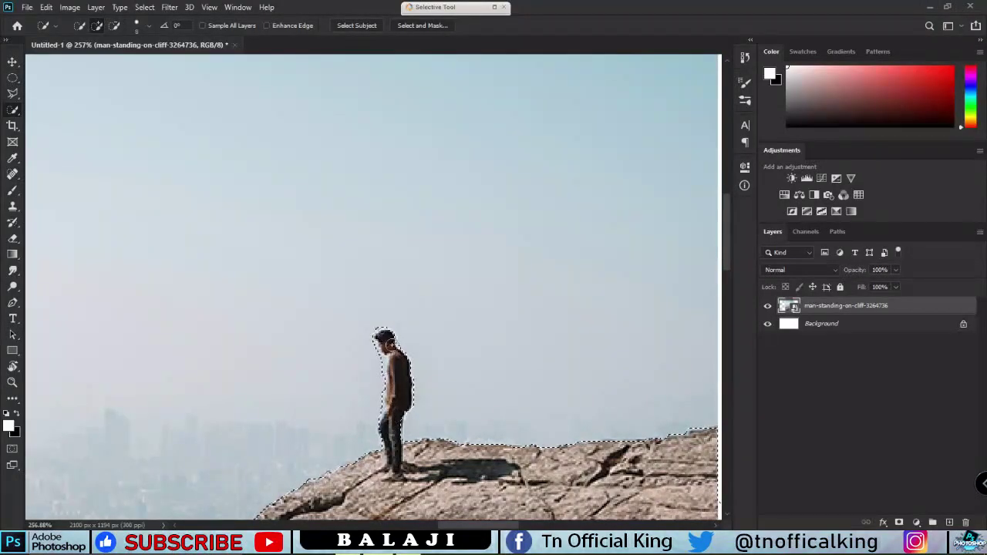
scroll(419, 386, up, 2)
scroll(441, 379, up, 2)
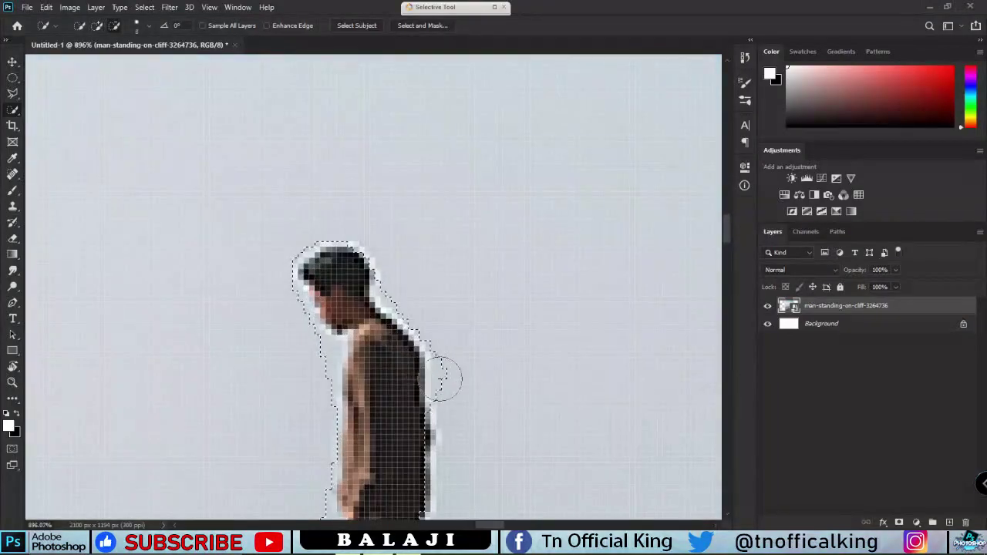
scroll(453, 357, up, 1)
drag(453, 357, 299, 337)
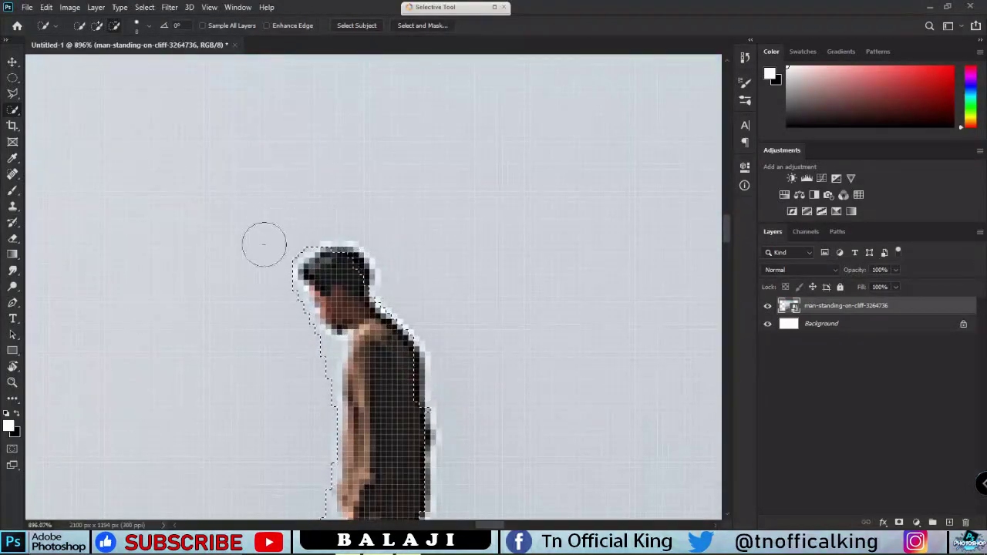
drag(306, 427, 335, 342)
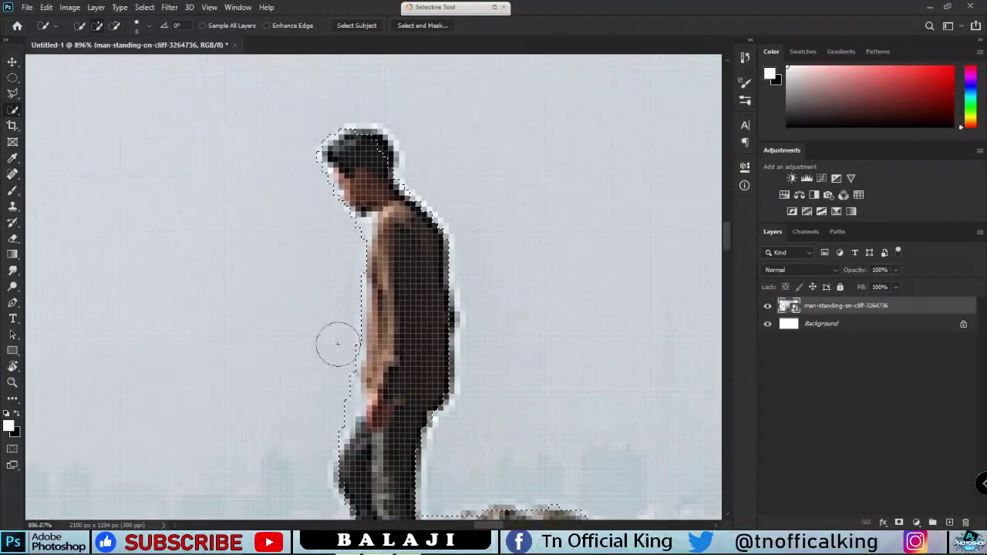
mouse_move(332, 413)
mouse_down()
mouse_move(398, 405)
mouse_move(336, 333)
mouse_up()
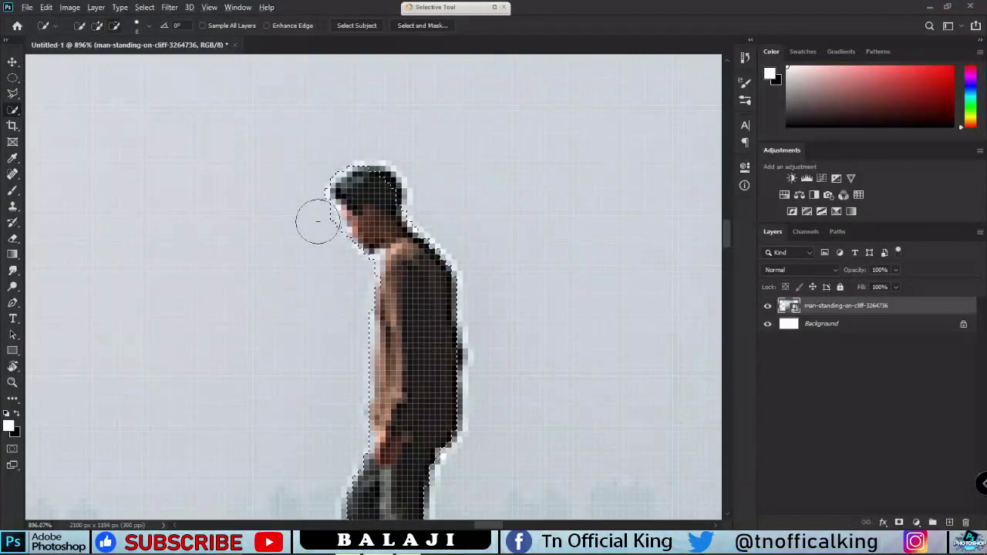
scroll(287, 287, down, 3)
scroll(330, 214, up, 3)
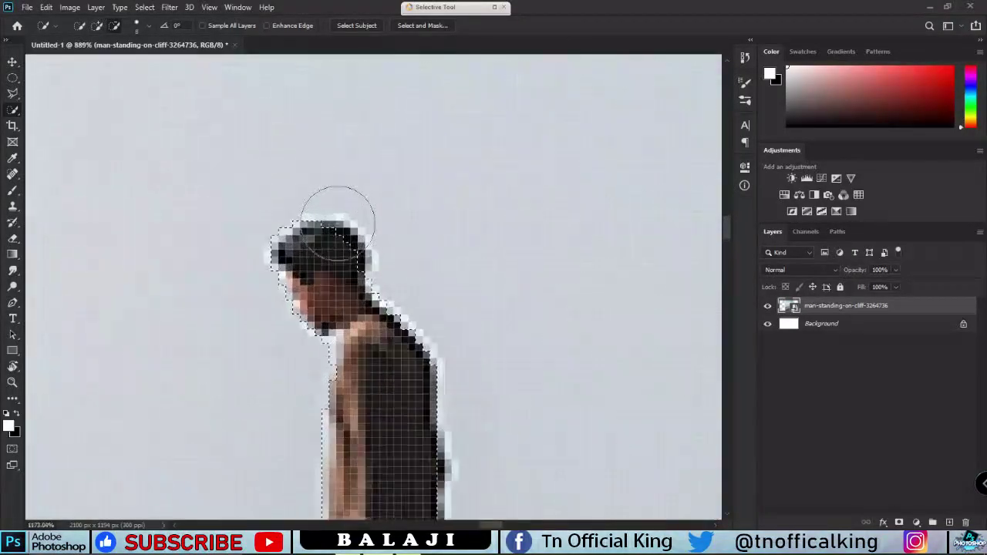
scroll(323, 263, up, 2)
scroll(323, 264, down, 2)
scroll(347, 278, down, 1)
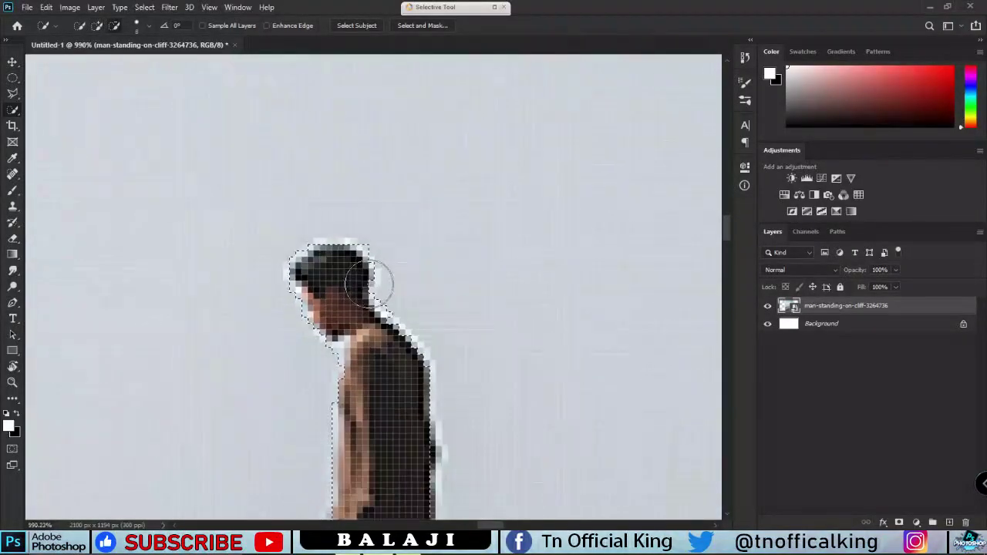
scroll(512, 320, down, 3)
scroll(529, 346, down, 2)
scroll(540, 386, down, 2)
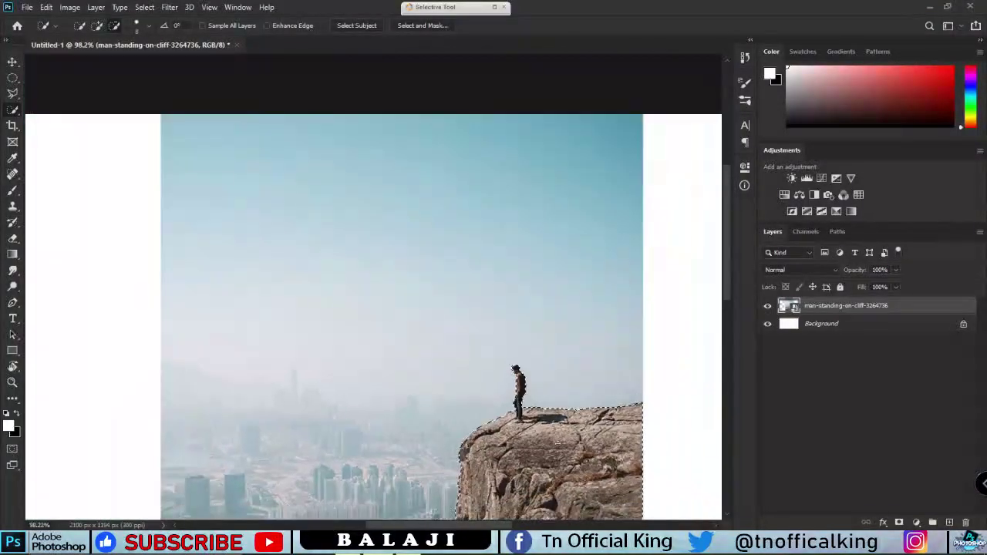
scroll(555, 432, down, 2)
scroll(558, 447, up, 1)
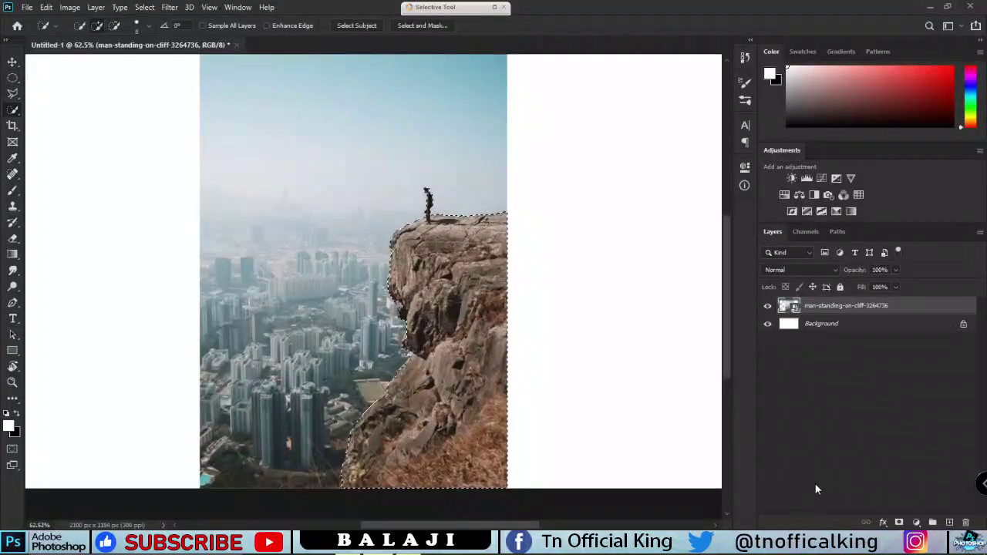
Add a layer mask hiding everything except the selected cliff and man.
click(899, 523)
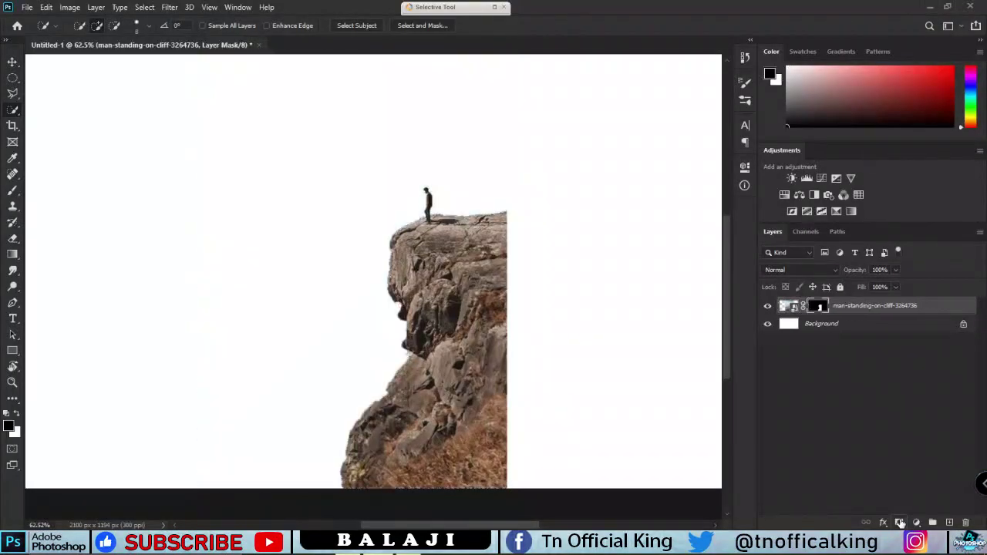
scroll(450, 361, down, 1)
scroll(446, 363, down, 2)
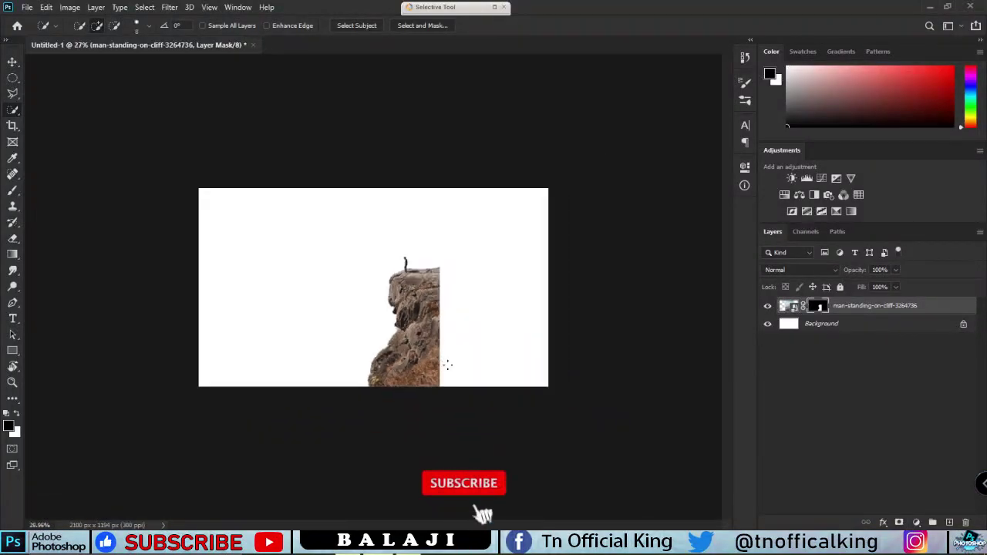
Enlarge the cliff cutout and position it against the canvas's right edge.
key(v)
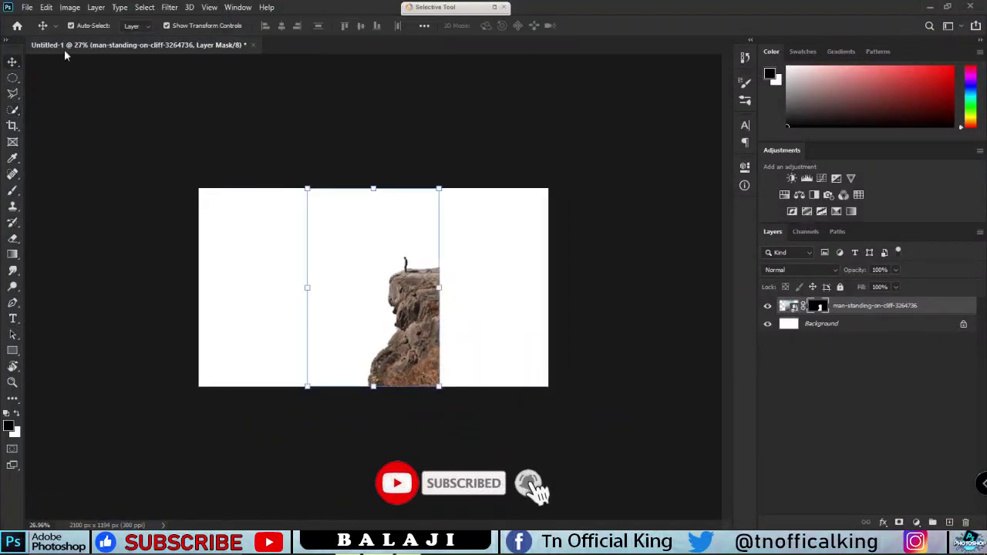
drag(445, 187, 530, 121)
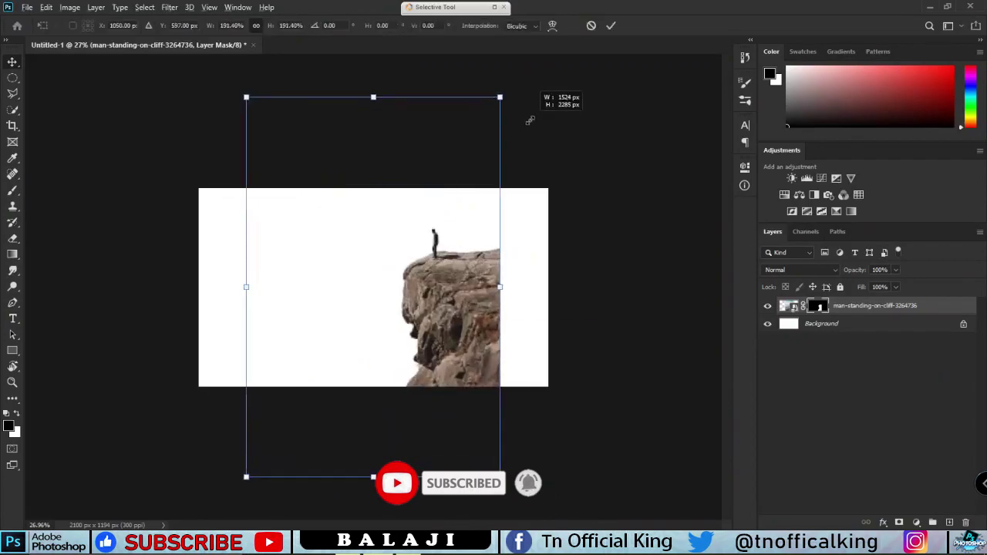
drag(485, 243, 532, 177)
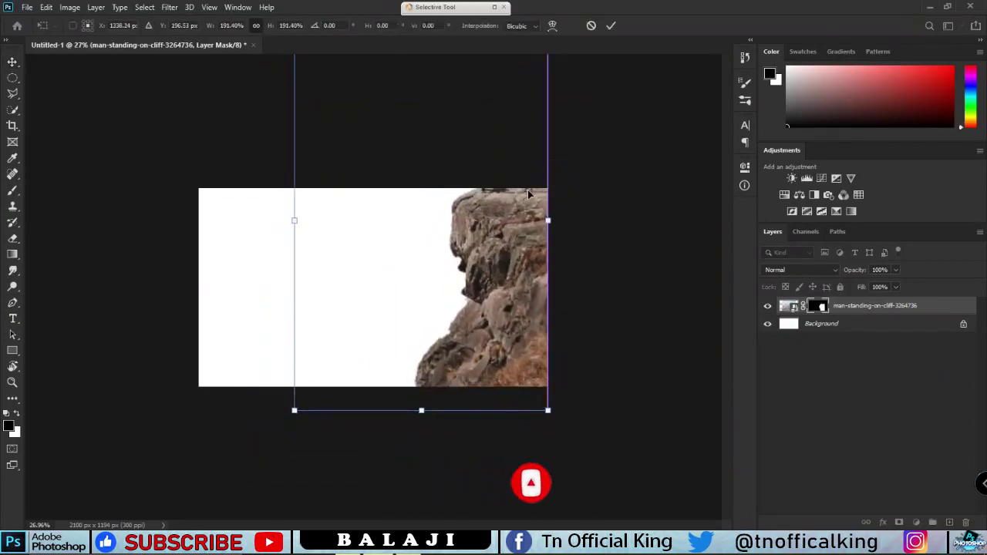
scroll(503, 291, down, 2)
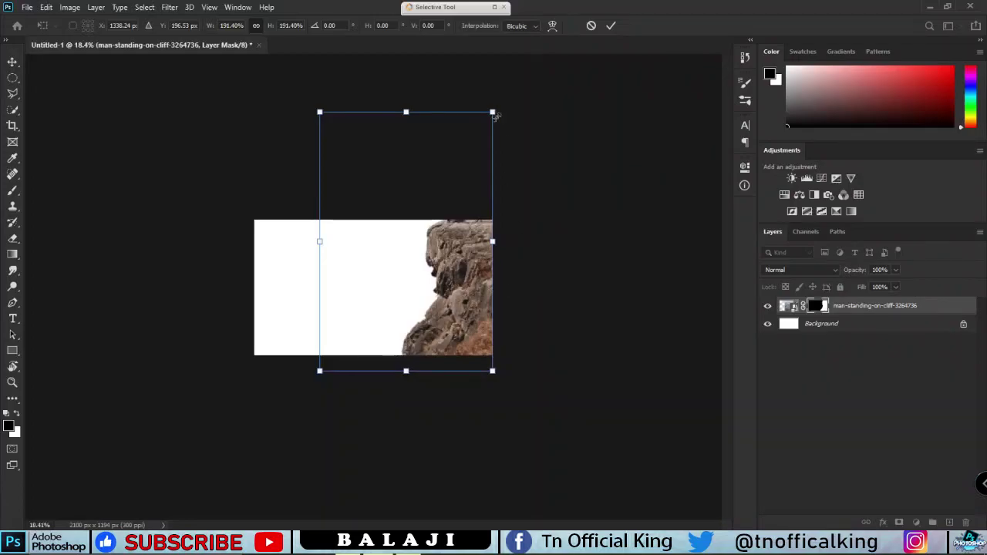
drag(494, 113, 475, 134)
drag(452, 230, 469, 249)
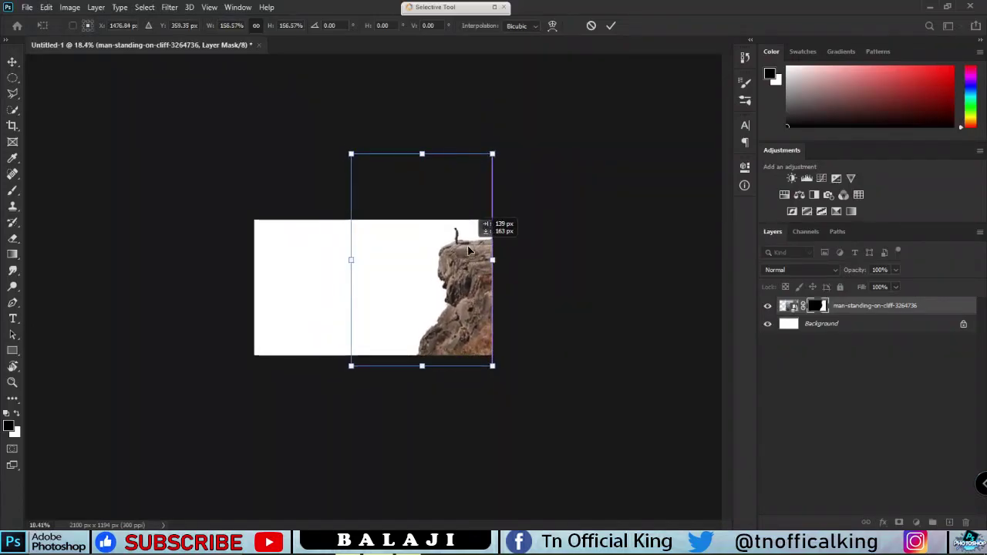
click(611, 26)
text(147)
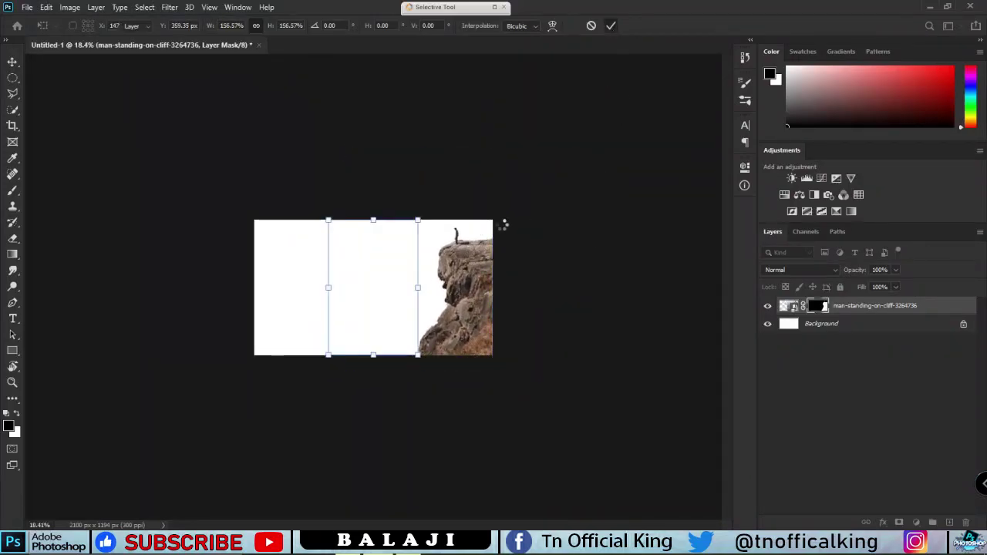
key(Return)
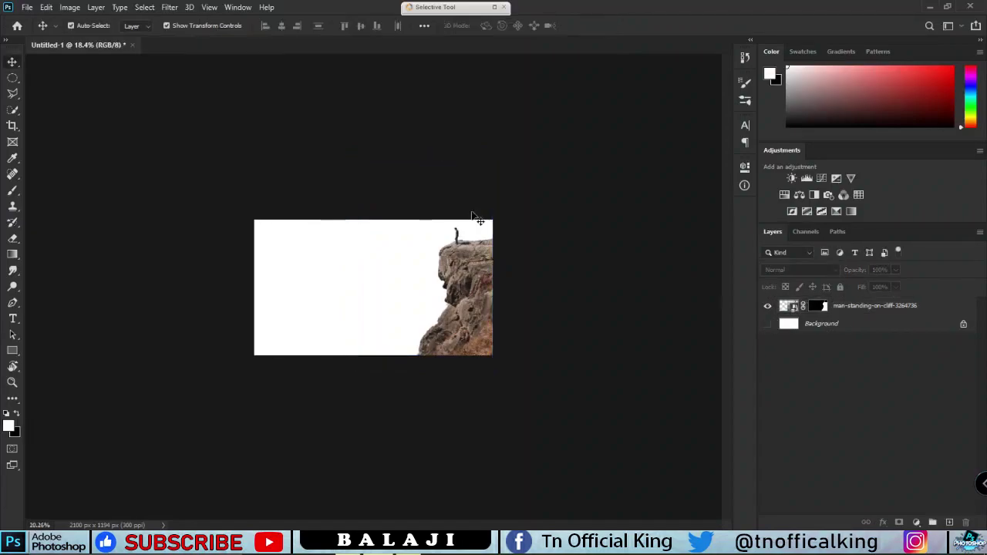
Fit the whole image in the window and hide the white Background layer.
scroll(476, 218, up, 5)
scroll(543, 198, up, 5)
scroll(506, 203, up, 5)
scroll(474, 270, up, 5)
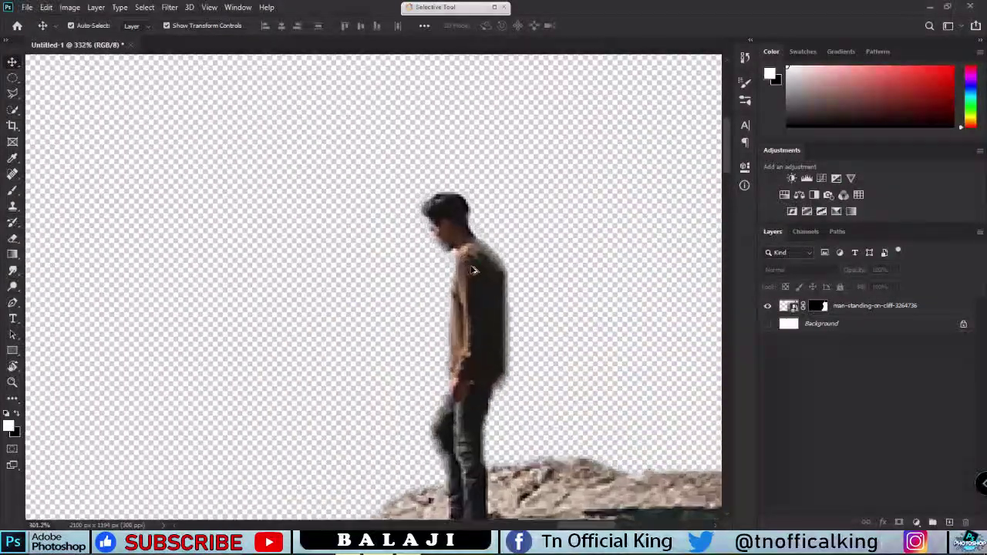
scroll(473, 270, up, 2)
scroll(403, 266, down, 2)
scroll(433, 276, down, 2)
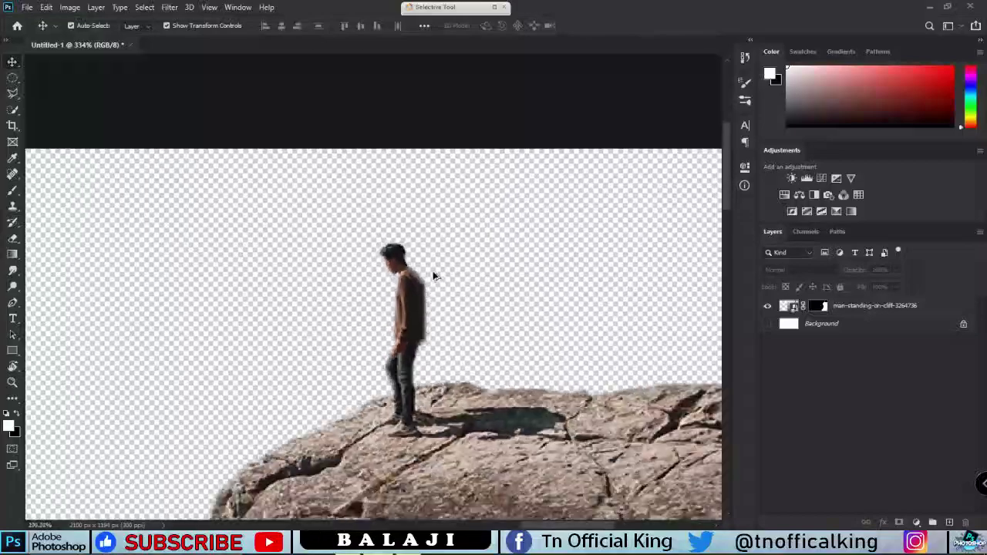
scroll(434, 276, down, 4)
click(768, 323)
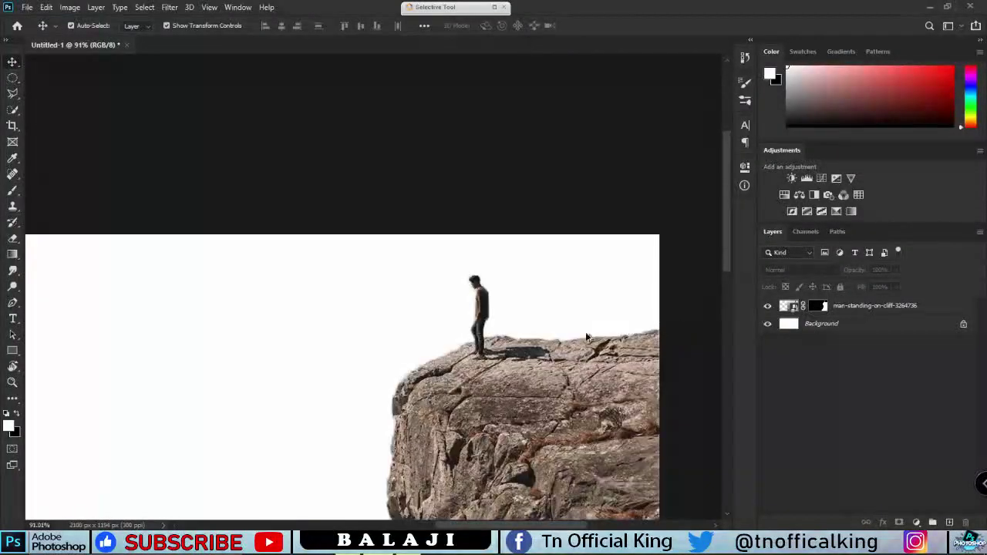
key(ctrl+0)
click(768, 323)
scroll(639, 312, down, 1)
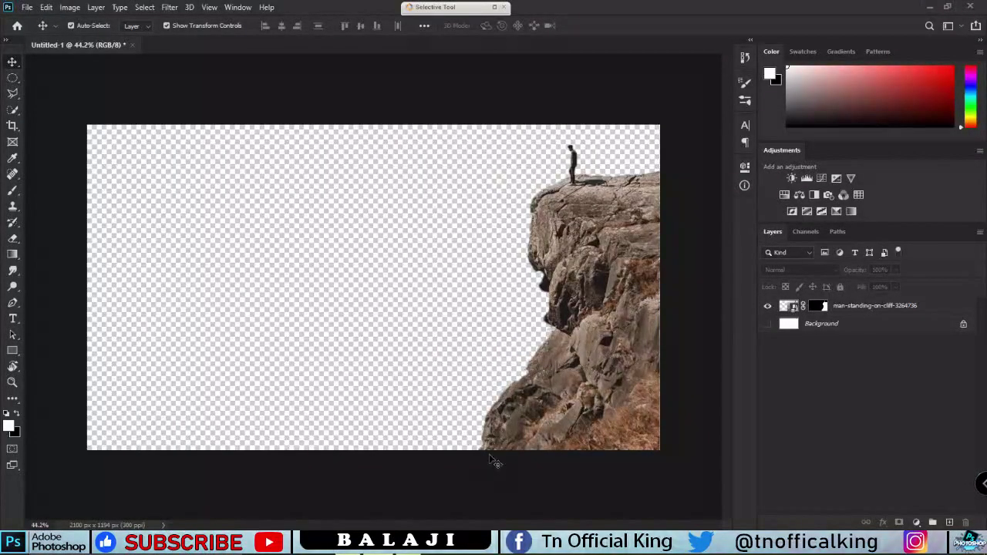
Drag the olivier-miche-76376-unsplash mountain photo from the tutorial folder onto the canvas.
click(358, 552)
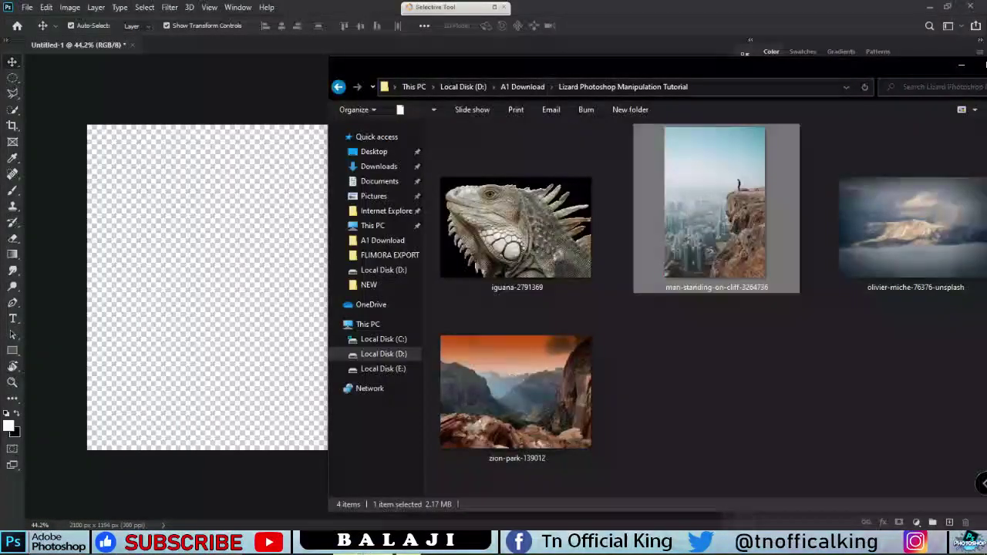
click(938, 284)
click(535, 442)
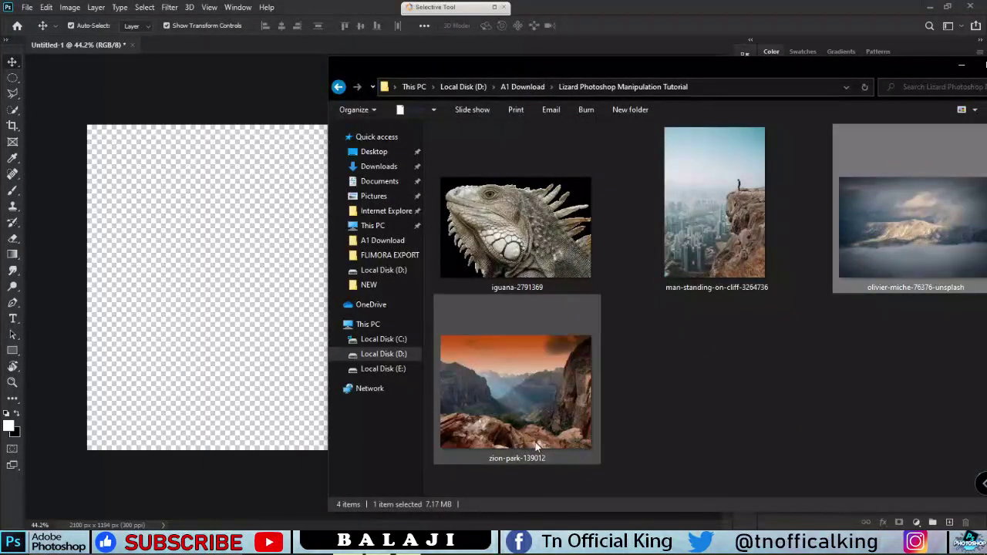
click(897, 243)
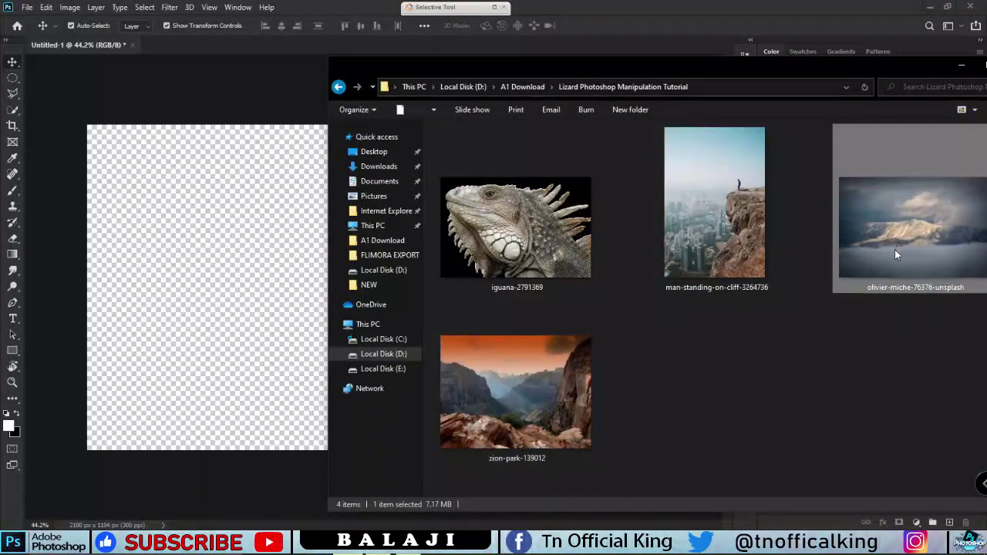
drag(902, 231, 256, 284)
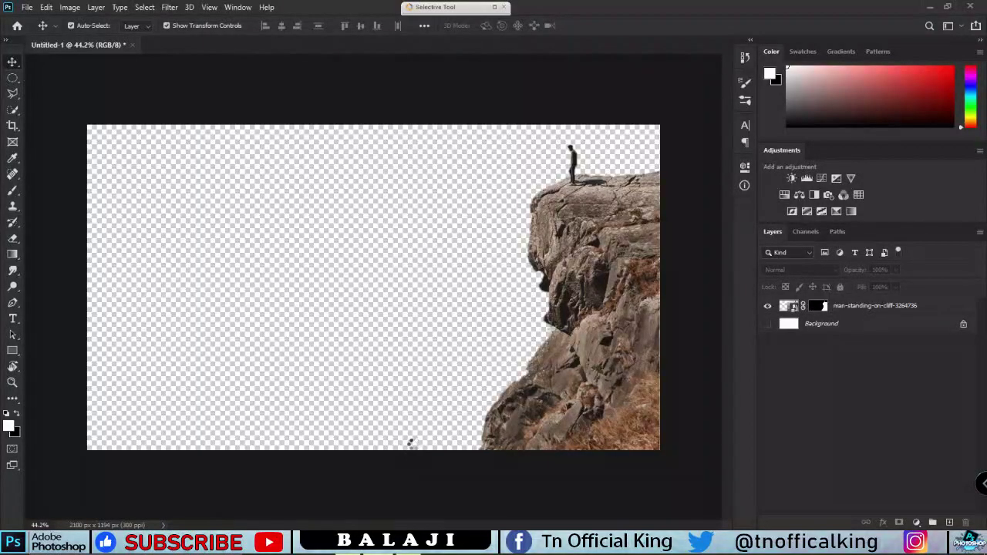
key(ctrl+t)
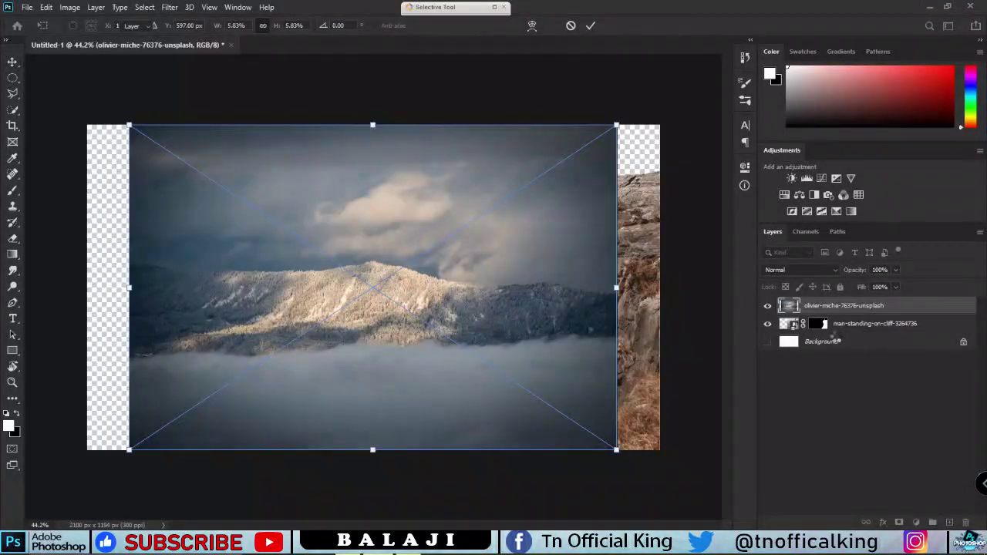
Commit the mountain photo, move it beneath the cliff layer and scale it to fill the canvas.
click(857, 324)
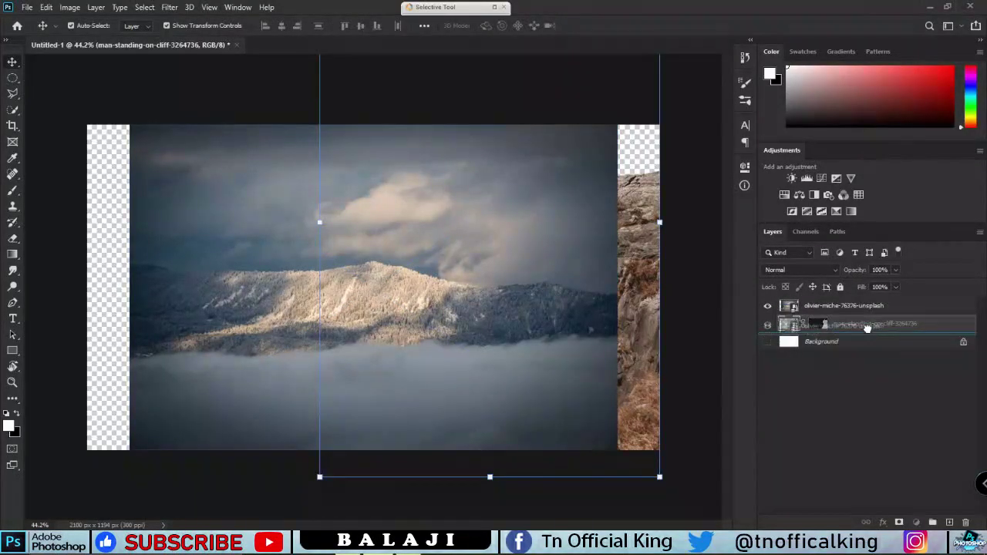
drag(861, 324, 857, 304)
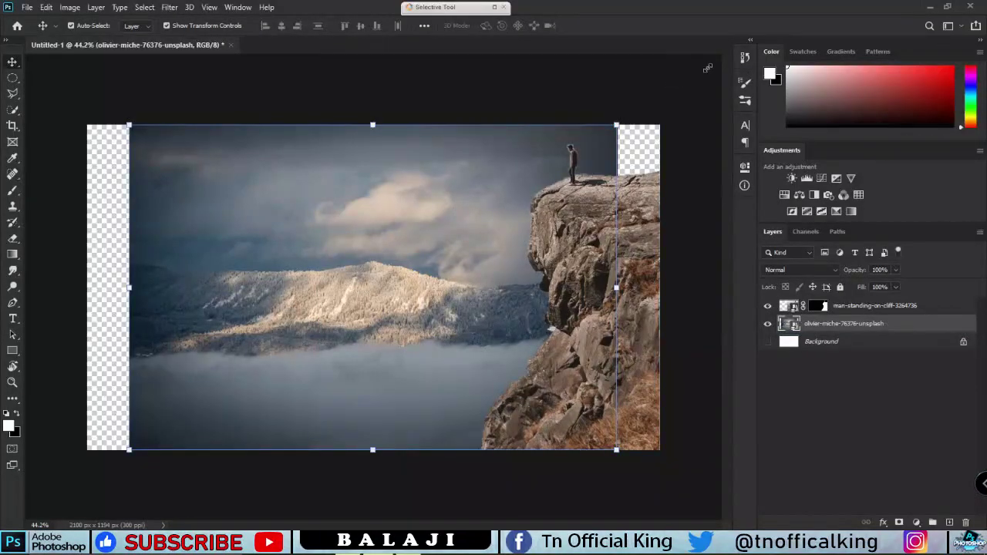
drag(708, 68, 691, 76)
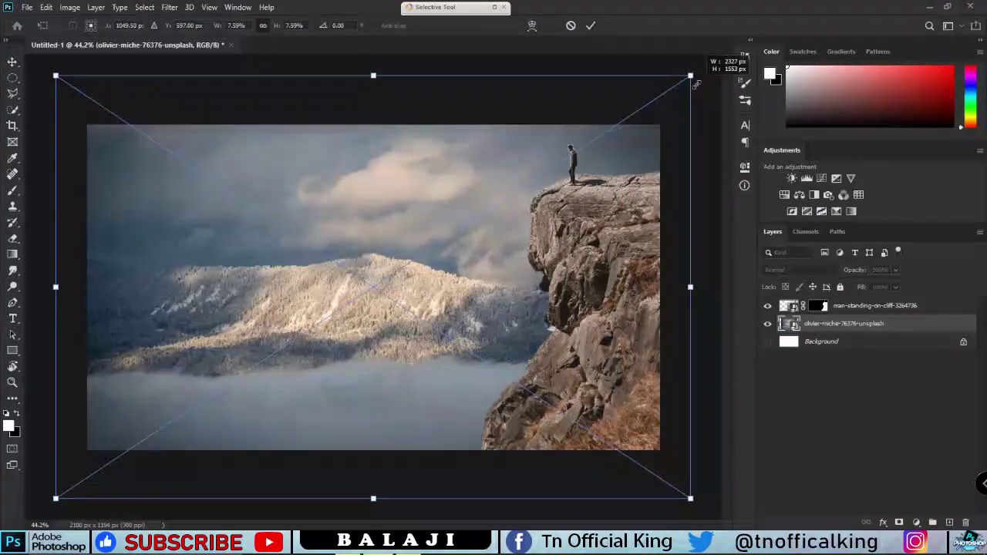
click(590, 26)
key(Return)
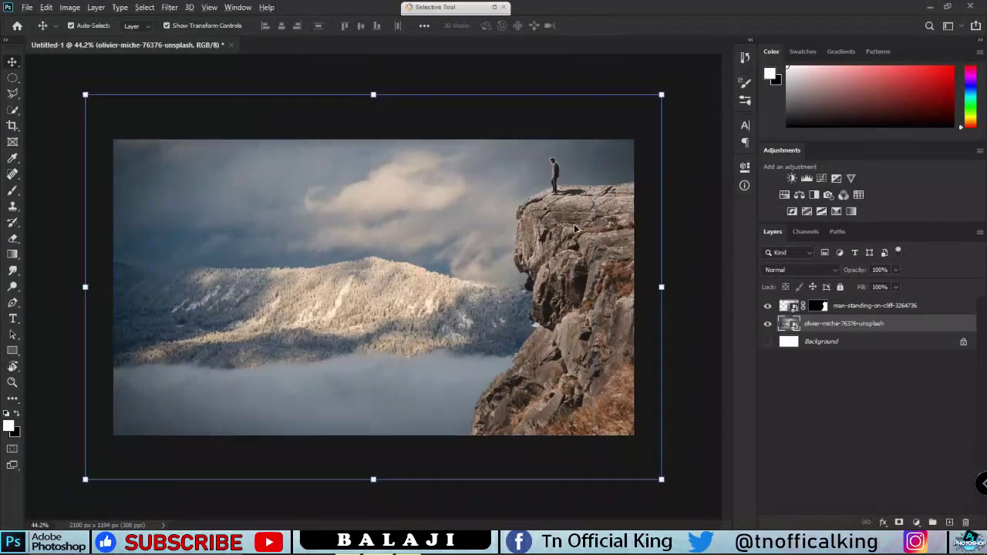
scroll(546, 275, down, 3)
scroll(544, 276, up, 3)
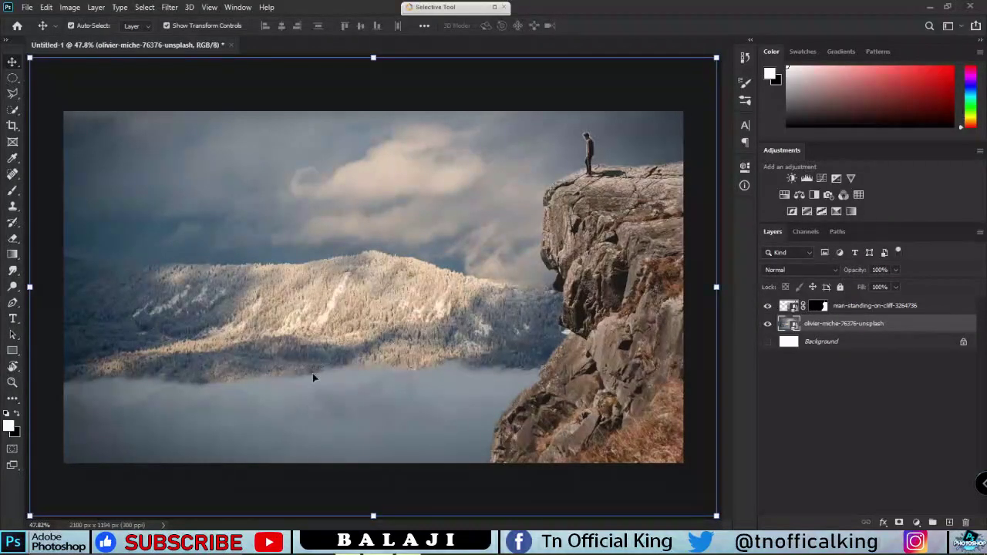
Select the man-standing-on-cliff layer again.
click(618, 225)
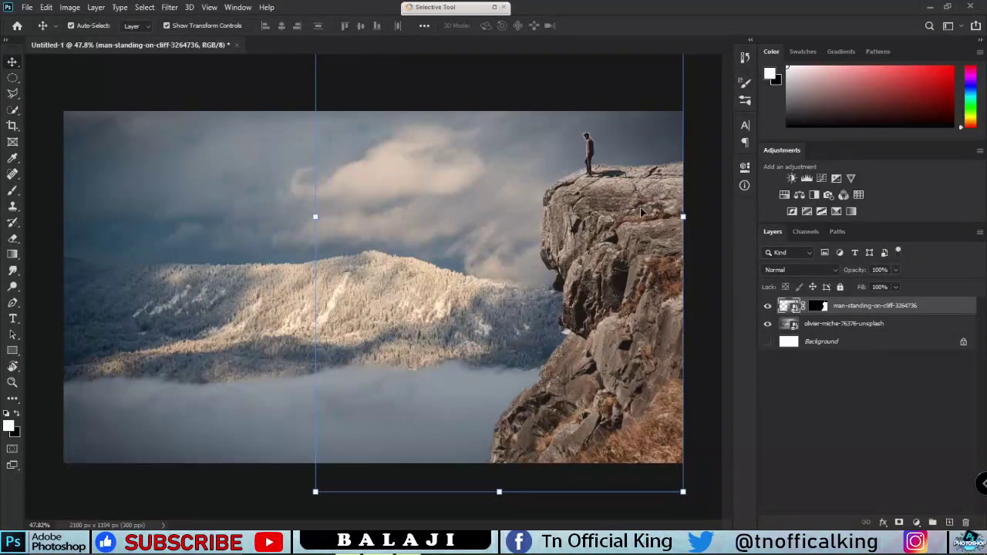
scroll(633, 254, down, 1)
scroll(640, 281, up, 3)
scroll(646, 308, up, 1)
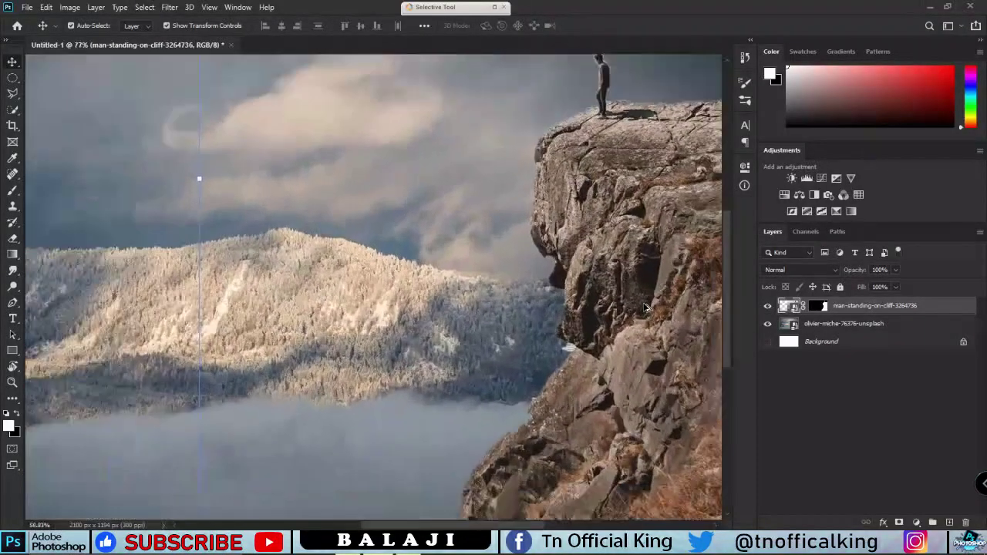
scroll(647, 309, down, 2)
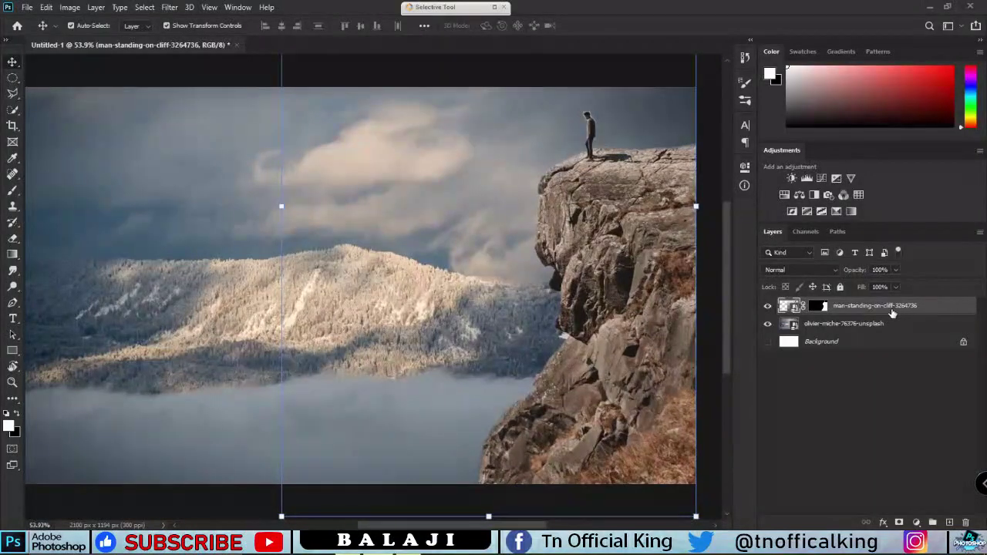
Add a Hue/Saturation adjustment clipped to the cliff layer, lowering saturation to about -47.
click(916, 524)
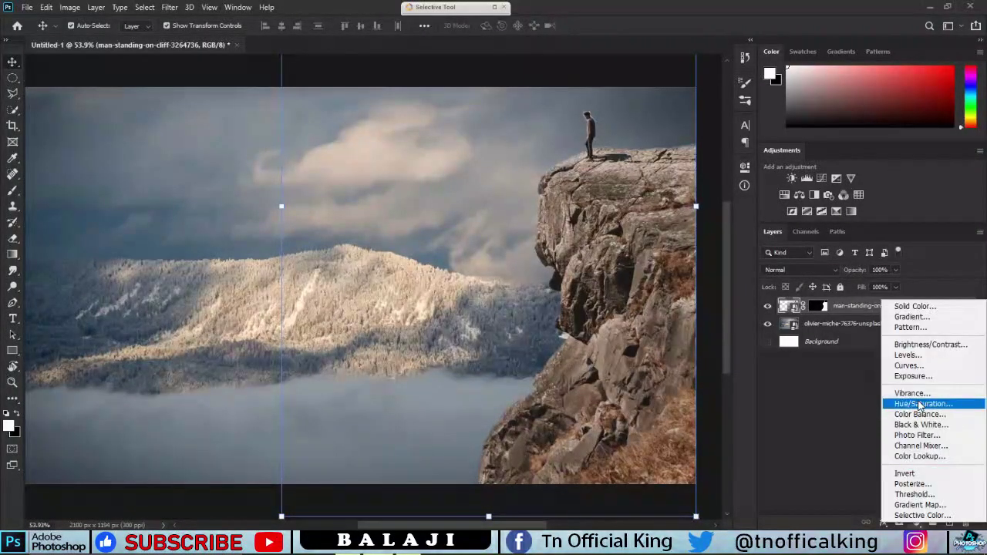
click(920, 404)
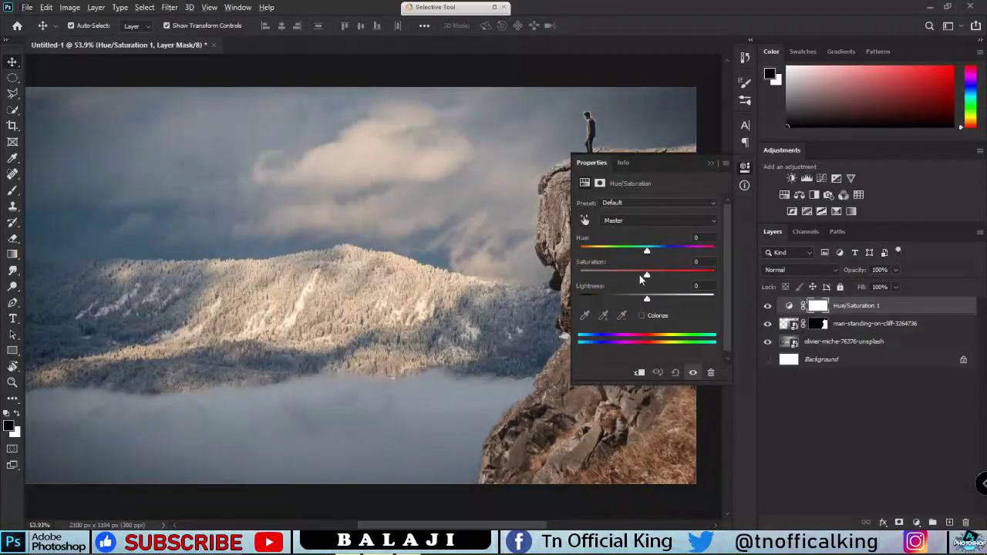
drag(612, 276, 632, 276)
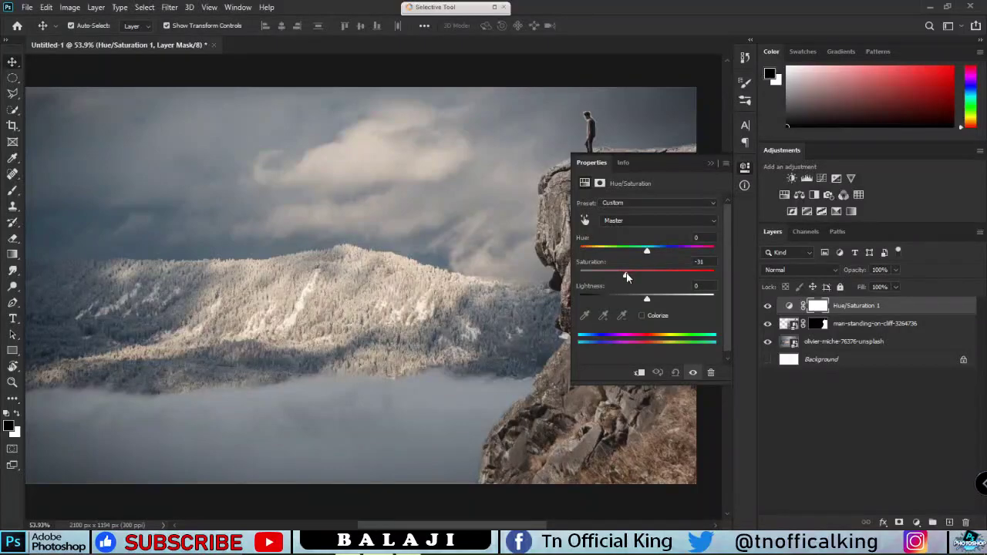
alt+click(801, 309)
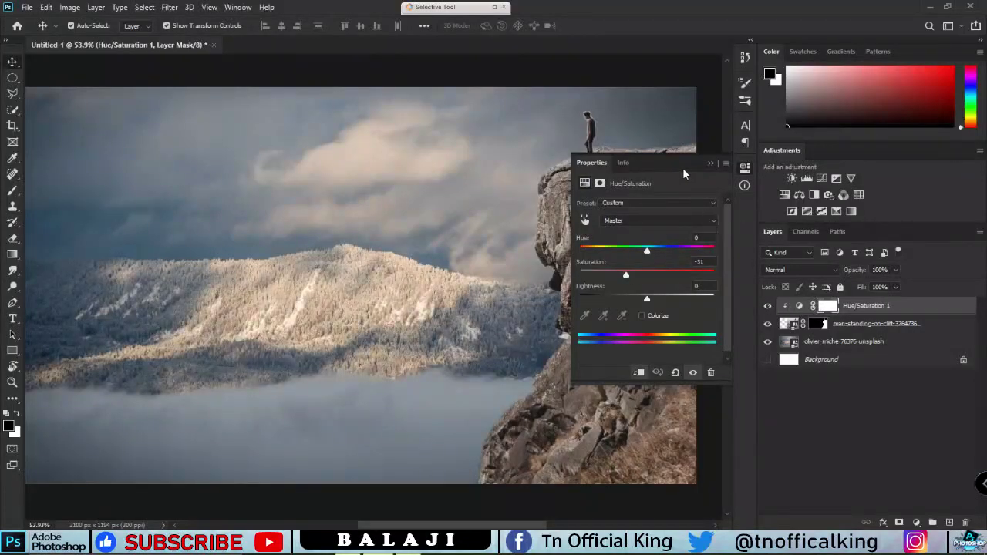
drag(638, 276, 617, 278)
click(710, 162)
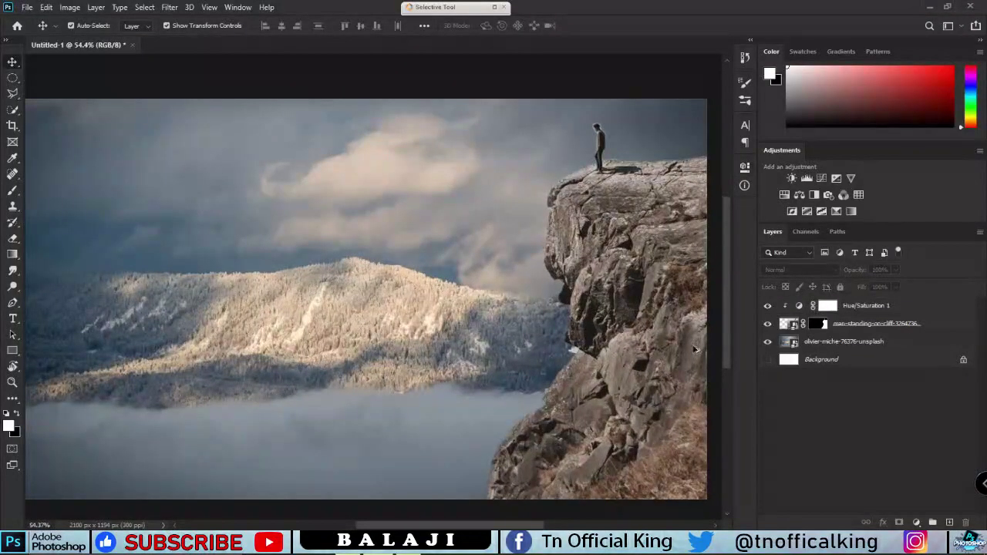
Target the man layer's mask and set up a smaller eraser brush.
scroll(489, 255, down, 2)
scroll(386, 293, up, 2)
scroll(324, 336, down, 3)
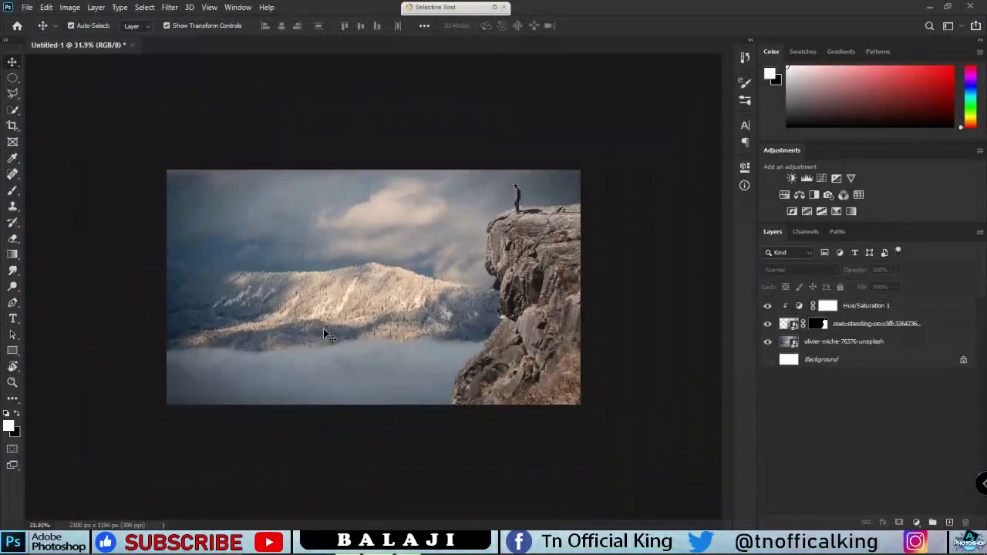
scroll(514, 158, up, 3)
scroll(517, 170, up, 2)
scroll(522, 187, up, 2)
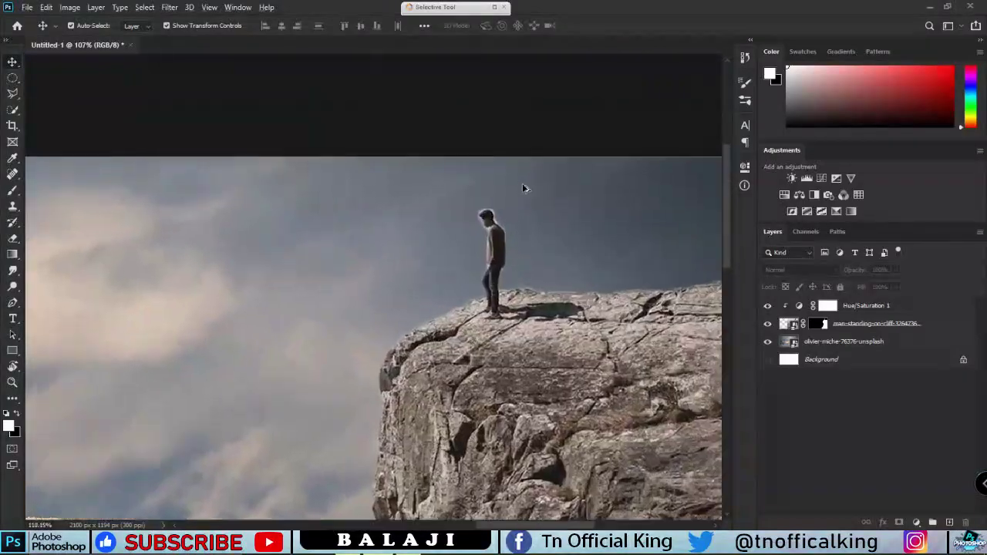
scroll(488, 262, up, 2)
scroll(488, 263, up, 2)
scroll(507, 342, up, 1)
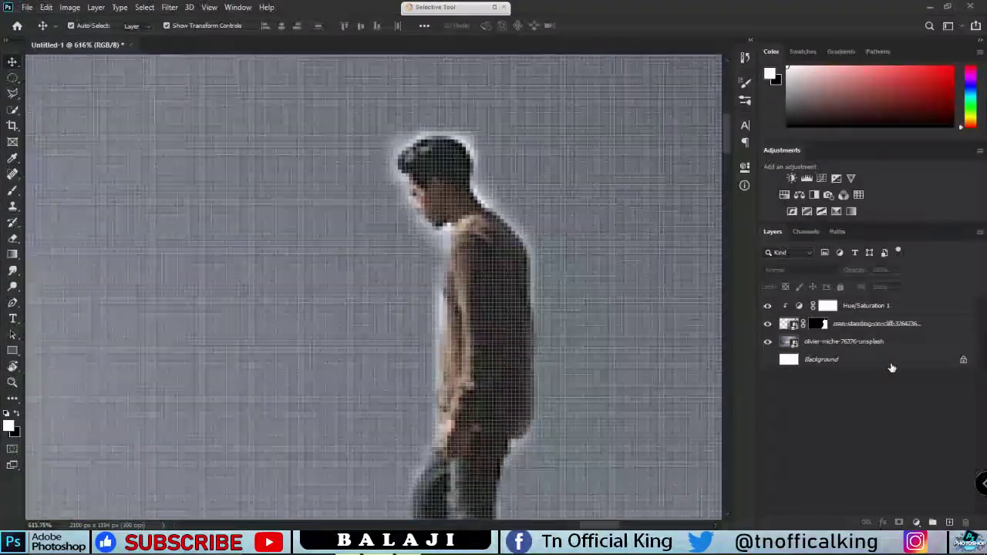
click(792, 325)
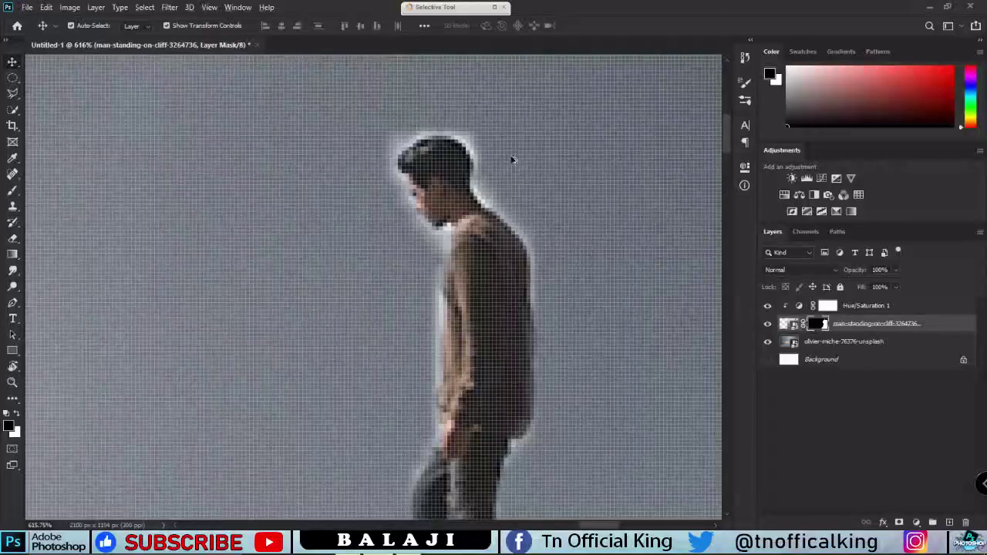
scroll(514, 160, up, 2)
key(e)
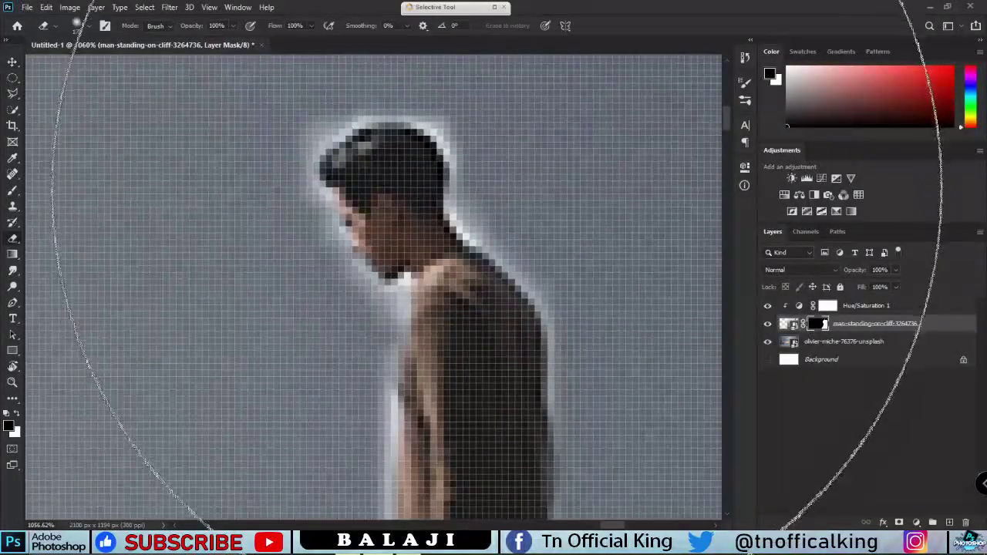
key(bracketleft)
key(bracketleft)
key(bracketleft)
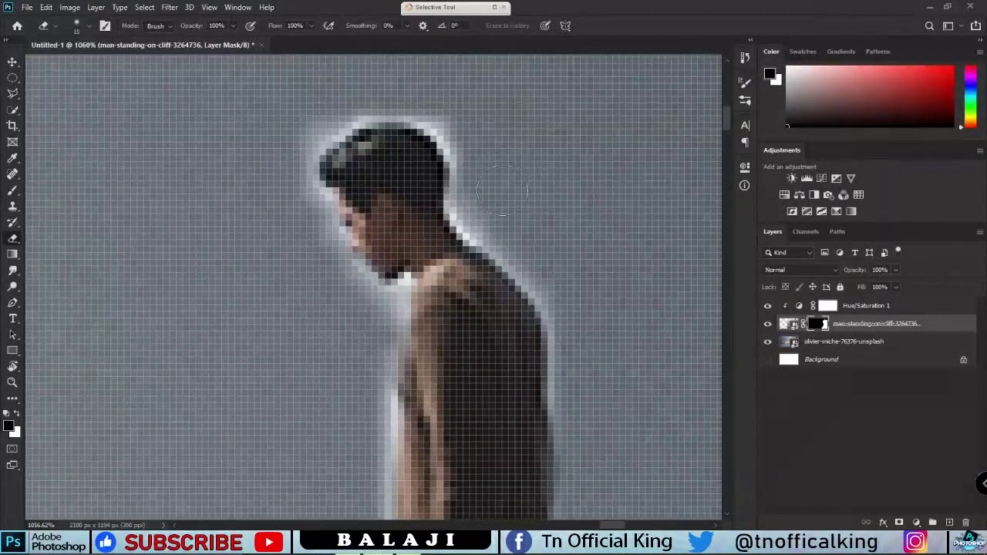
key(bracketleft)
key(bracketleft)
key(bracketleft)
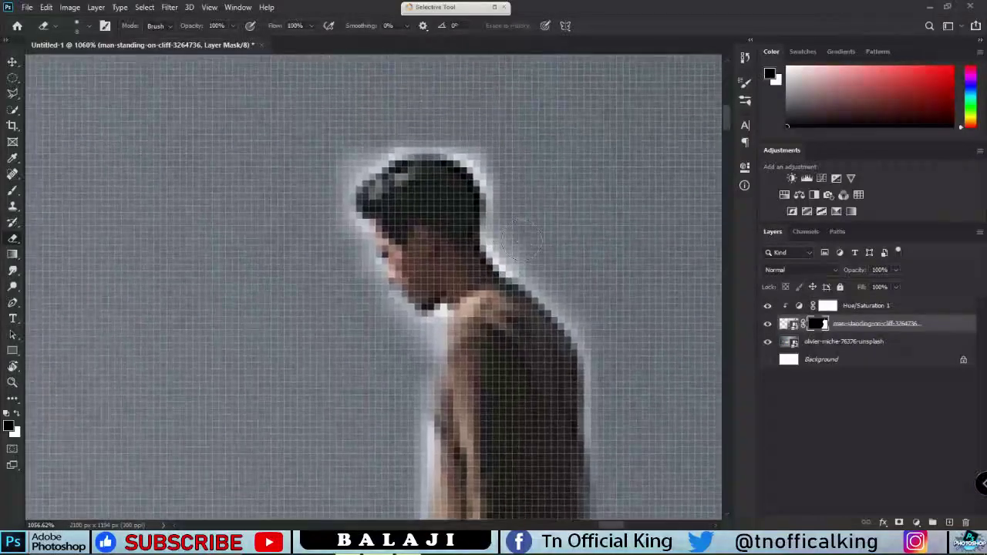
scroll(494, 232, up, 3)
Undo a trial erase, swap the painting colours, and choose the Hard Round brush.
drag(511, 263, 610, 382)
key(ctrl+z)
key(x)
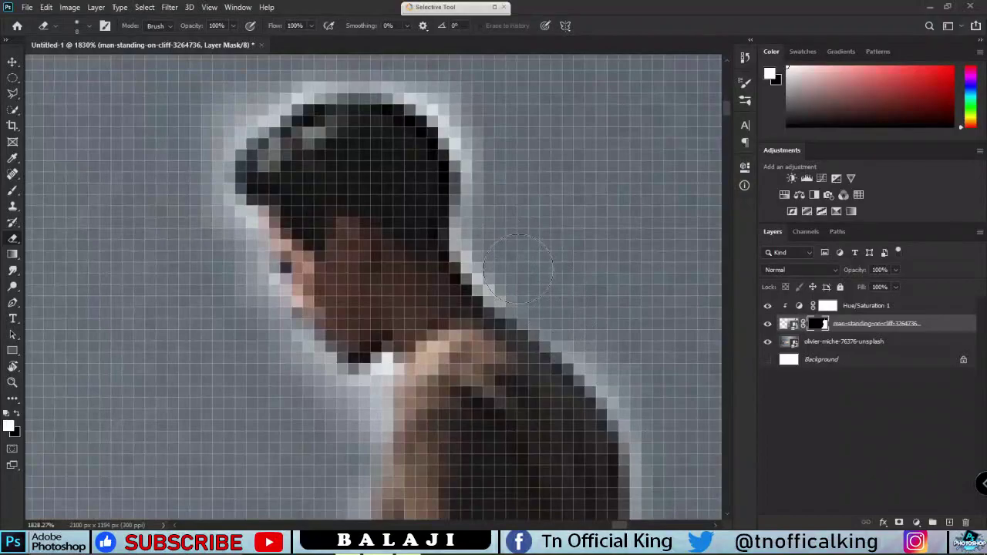
scroll(540, 184, down, 3)
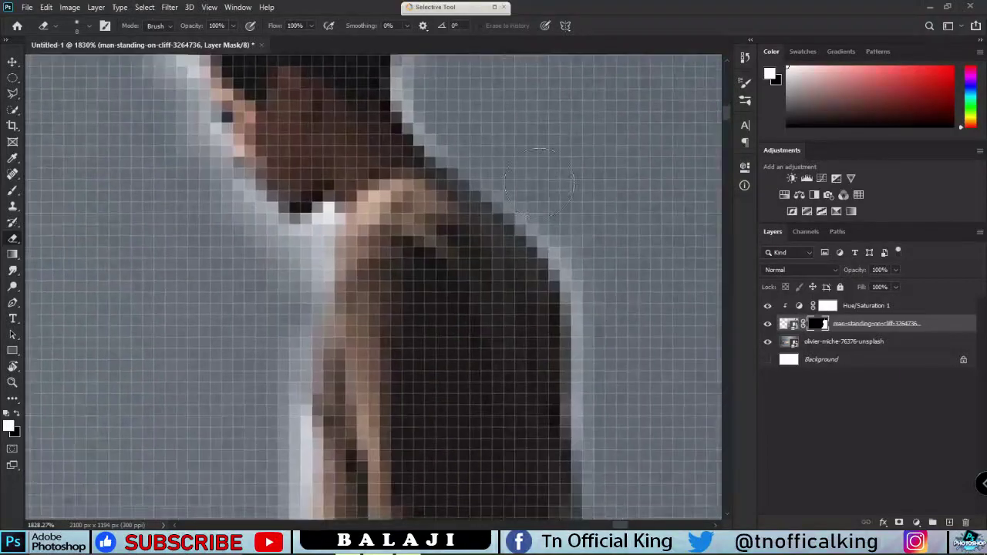
right_click(610, 183)
double_click(777, 289)
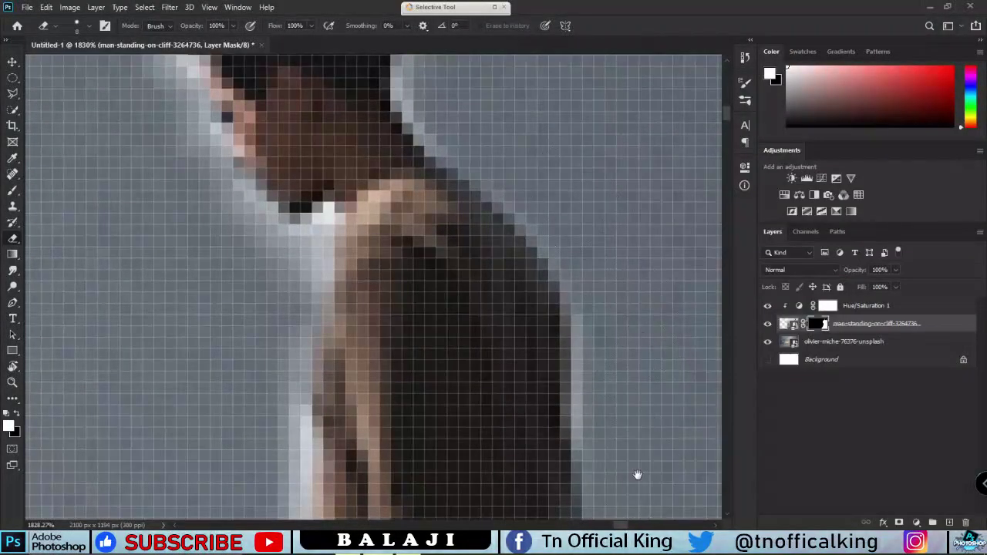
scroll(637, 474, down, 5)
scroll(599, 363, down, 3)
scroll(591, 247, up, 2)
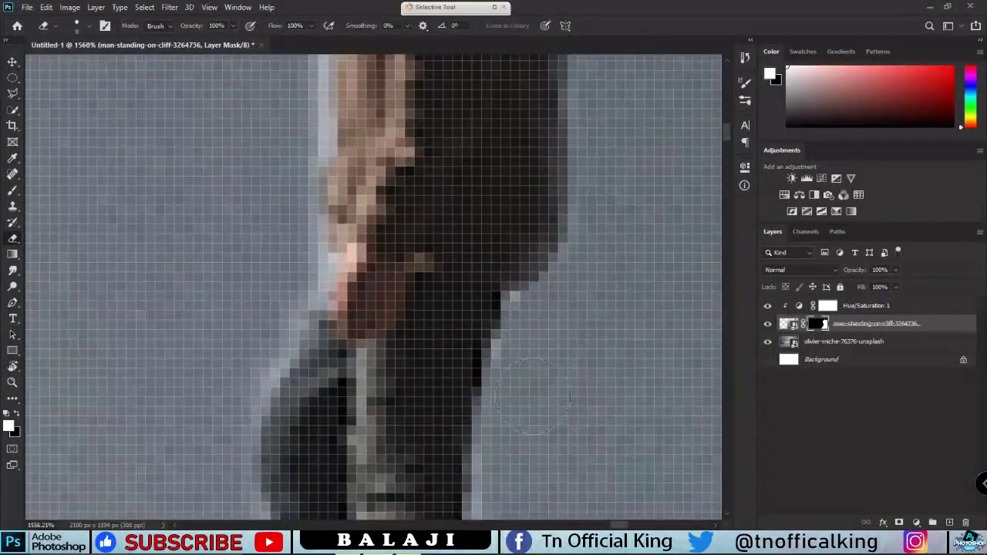
scroll(532, 395, down, 3)
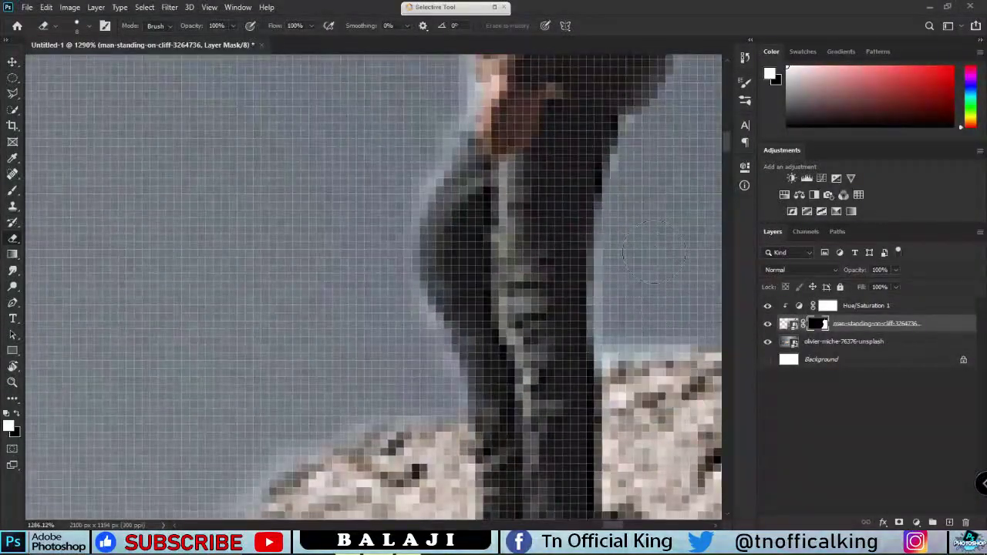
scroll(626, 155, up, 3)
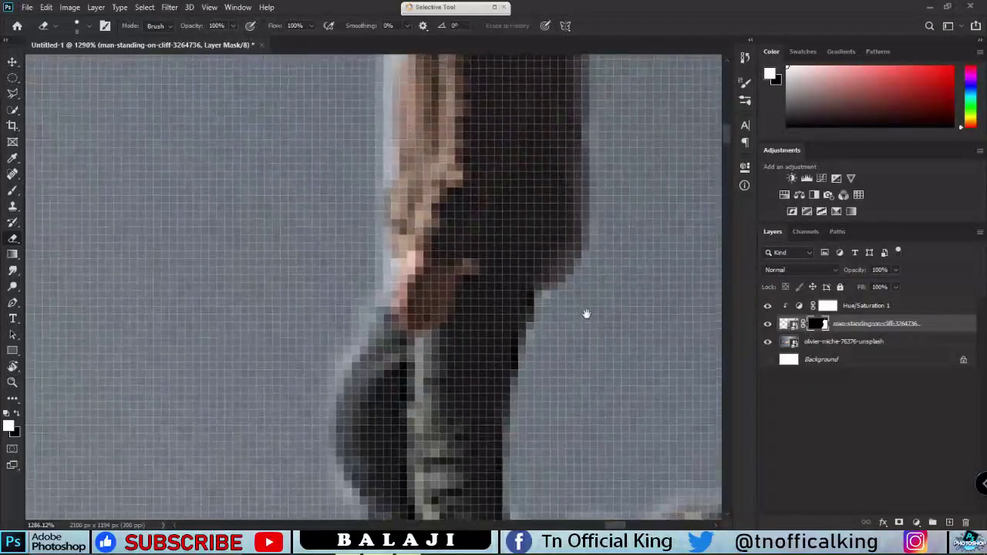
scroll(625, 139, down, 3)
scroll(520, 419, up, 5)
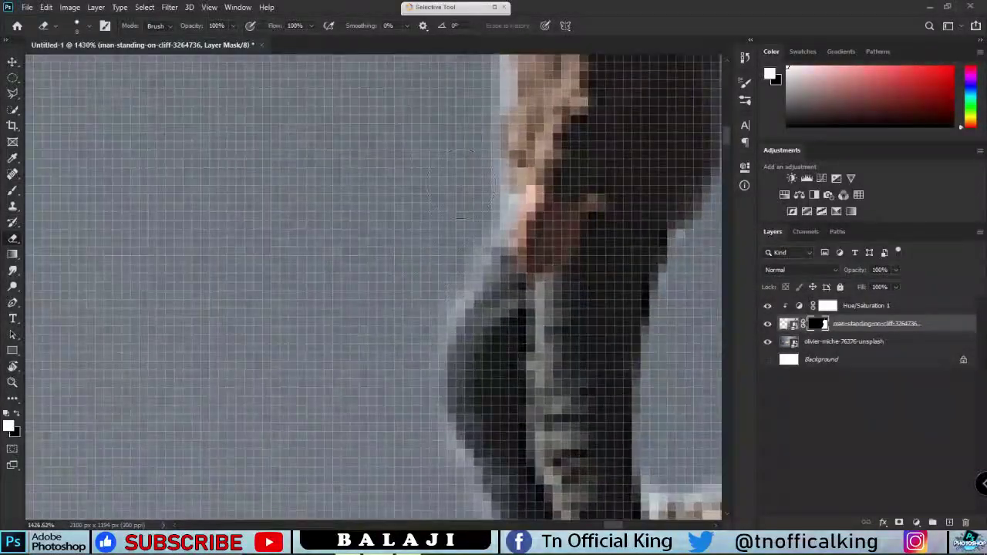
Mask out the halo along the figure's left edge, right side and neck.
mouse_move(520, 419)
mouse_down()
mouse_move(505, 184)
mouse_move(524, 501)
mouse_up()
scroll(565, 462, up, 3)
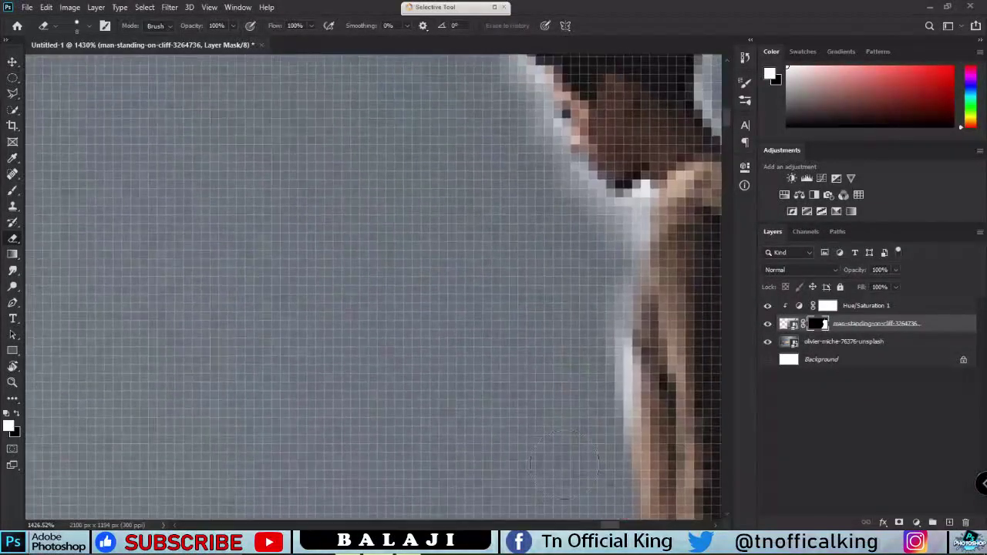
drag(609, 320, 628, 470)
scroll(560, 321, up, 3)
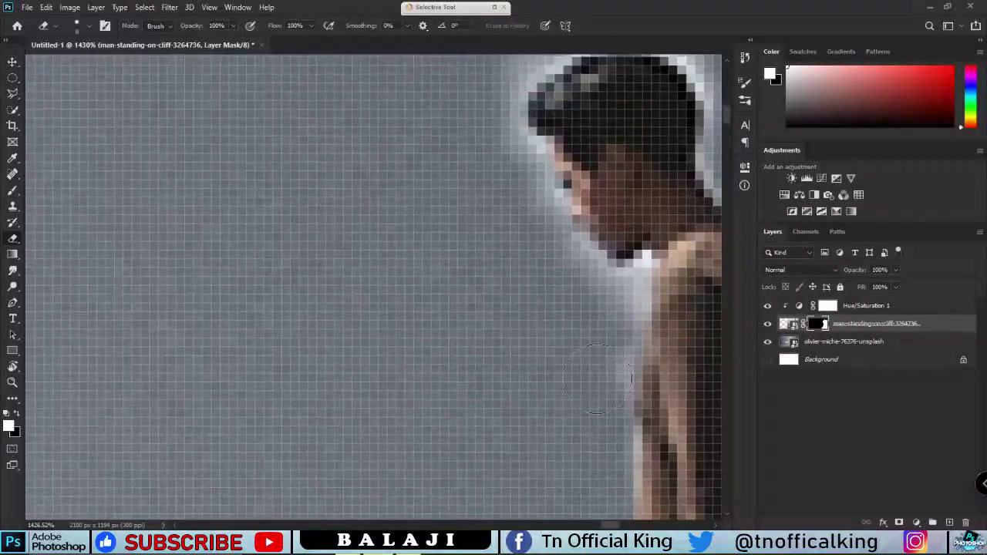
drag(643, 268, 623, 310)
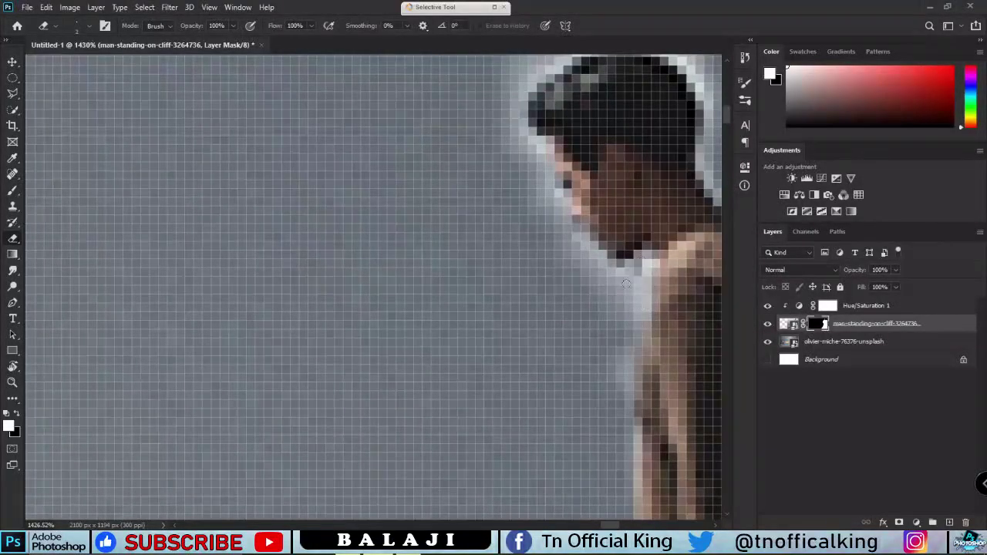
drag(636, 274, 625, 447)
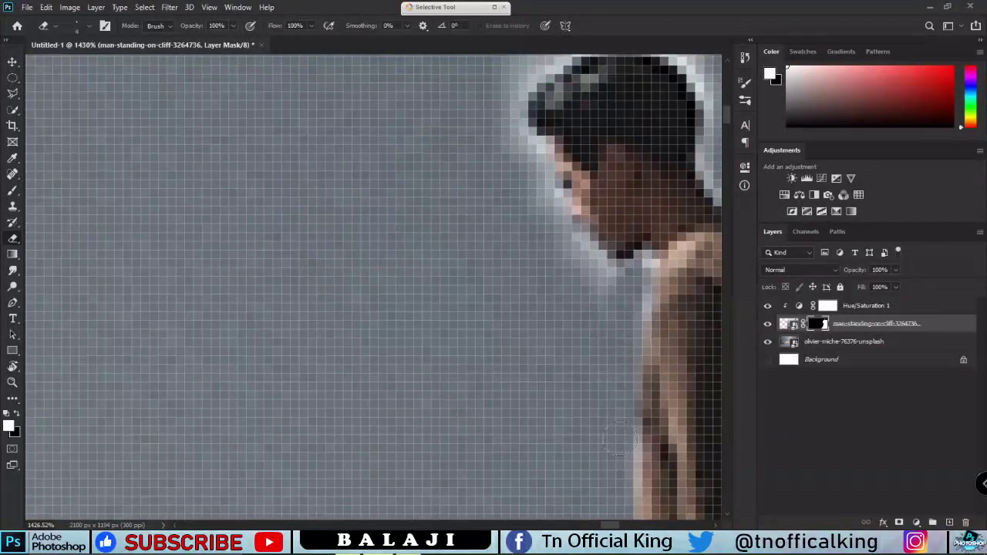
Remove the remaining light halo around the man's head and neck.
scroll(629, 370, up, 3)
drag(625, 355, 579, 228)
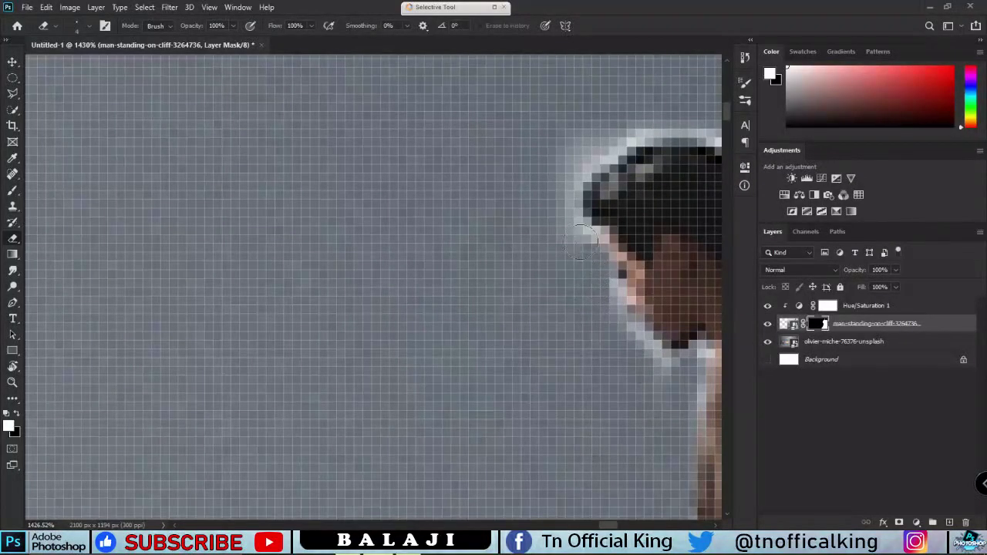
scroll(540, 278, up, 3)
drag(481, 305, 559, 274)
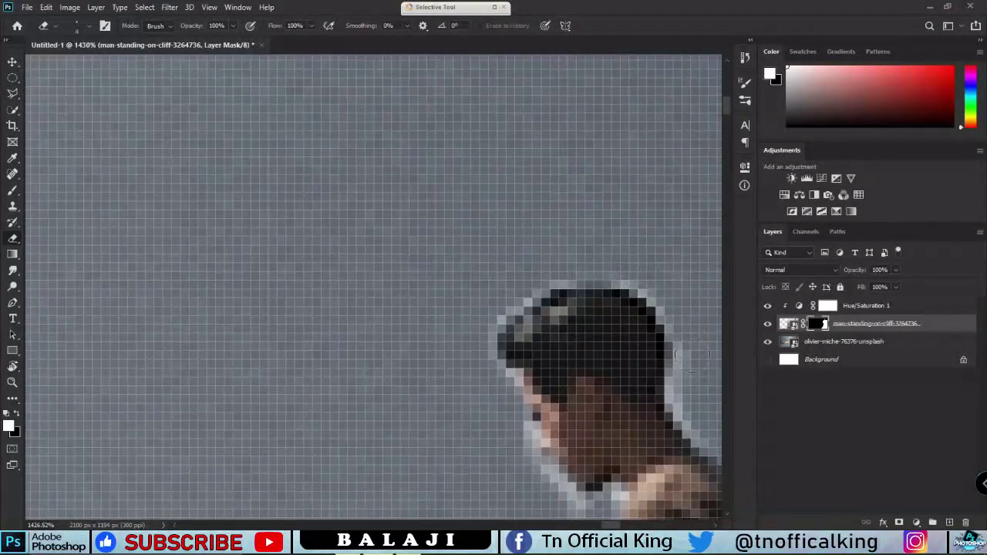
drag(476, 303, 710, 443)
scroll(718, 442, down, 2)
scroll(718, 442, down, 3)
scroll(617, 385, down, 1)
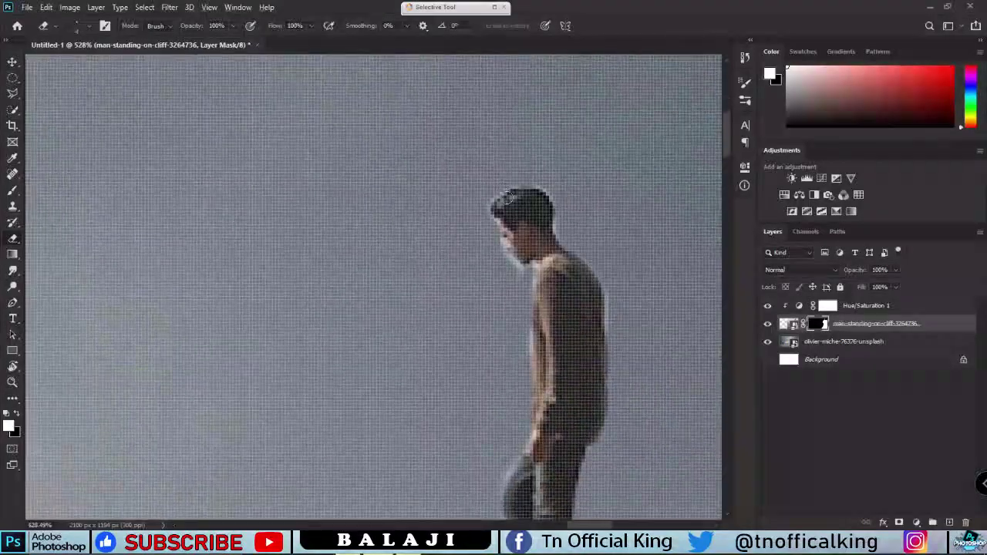
scroll(556, 339, up, 1)
scroll(565, 333, up, 4)
mouse_move(563, 332)
mouse_down()
mouse_move(553, 401)
mouse_move(345, 212)
mouse_up()
scroll(345, 212, down, 8)
scroll(417, 193, down, 1)
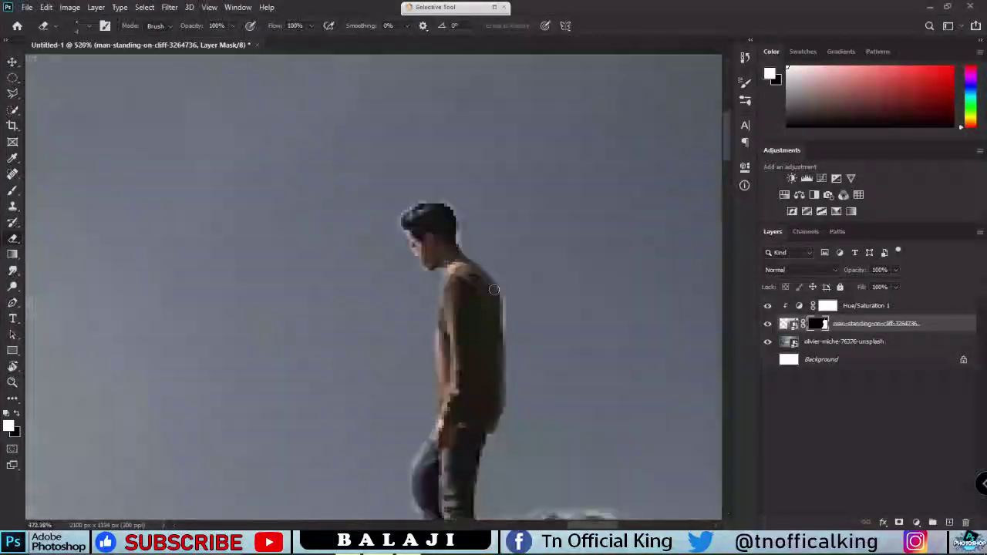
scroll(463, 254, down, 3)
scroll(488, 301, down, 2)
scroll(489, 301, down, 2)
scroll(540, 317, down, 2)
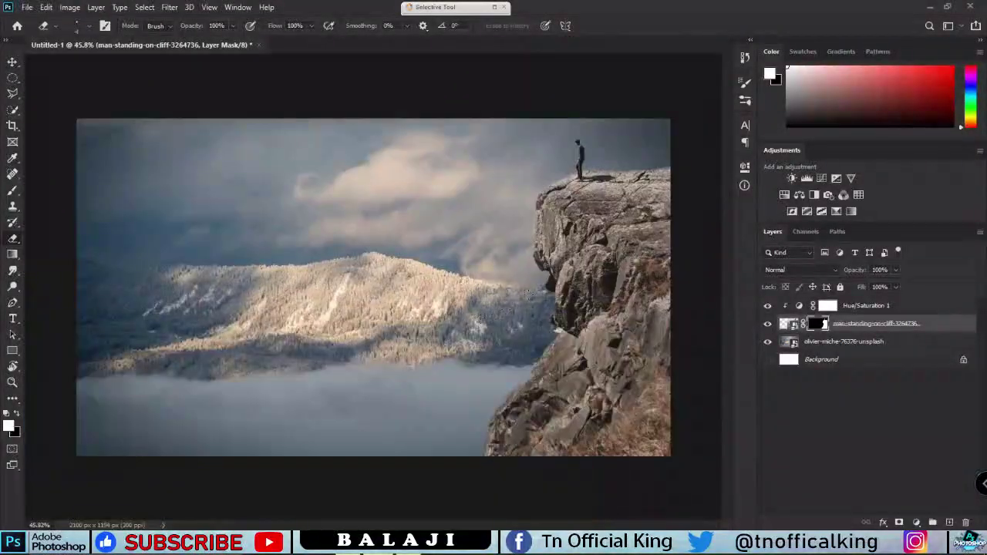
Clear the layer selection and zoom in on the man's back edge.
key(v)
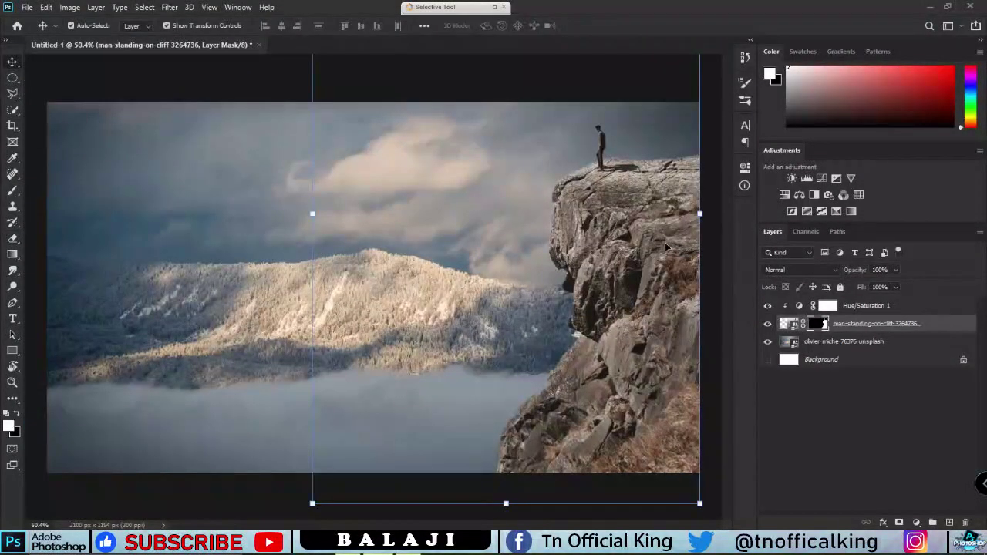
scroll(660, 241, down, 2)
click(657, 240)
scroll(480, 247, up, 1)
scroll(494, 255, up, 3)
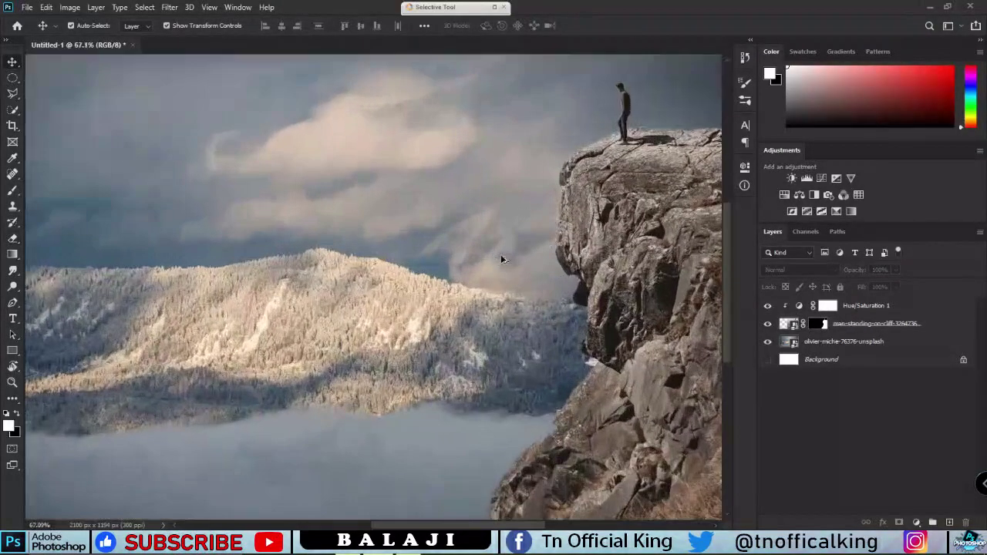
scroll(633, 91, up, 3)
scroll(635, 111, up, 3)
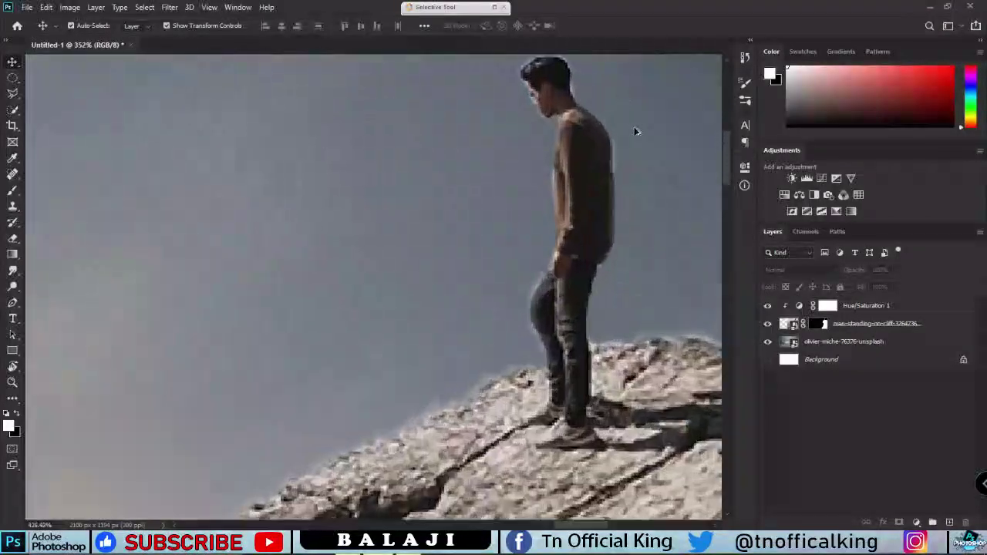
scroll(638, 155, up, 2)
Paint the man layer's mask down his back edge to remove the pale halo.
key(b)
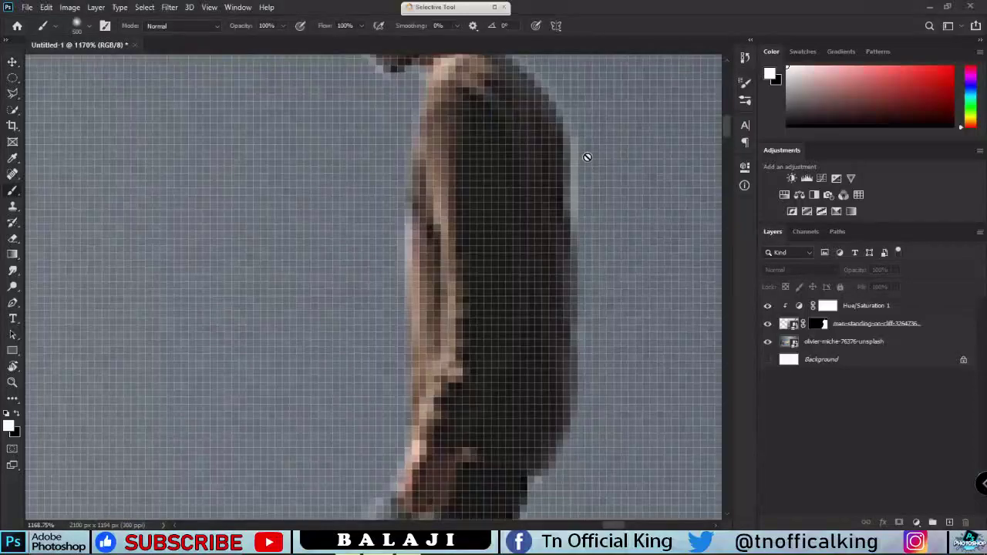
click(821, 324)
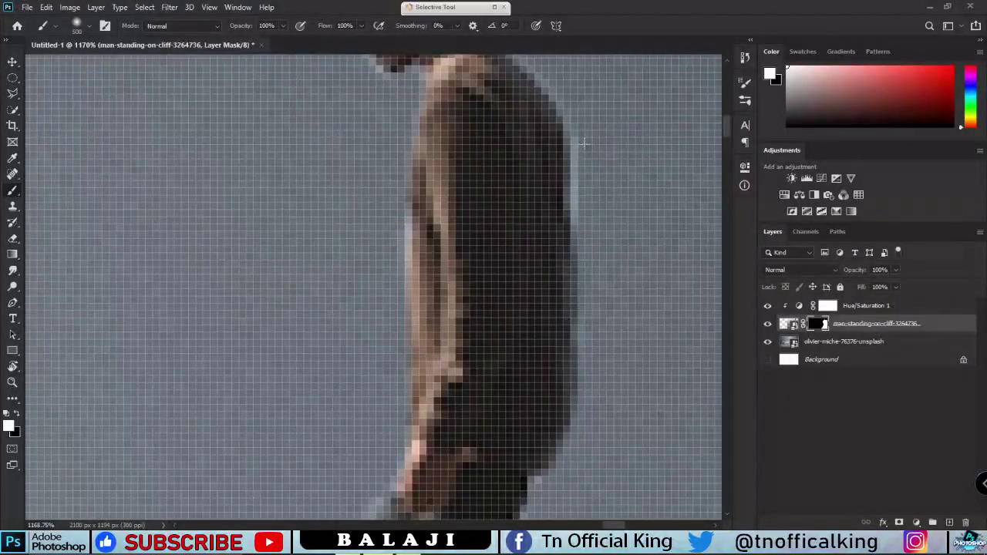
scroll(584, 142, down, 2)
scroll(582, 188, up, 4)
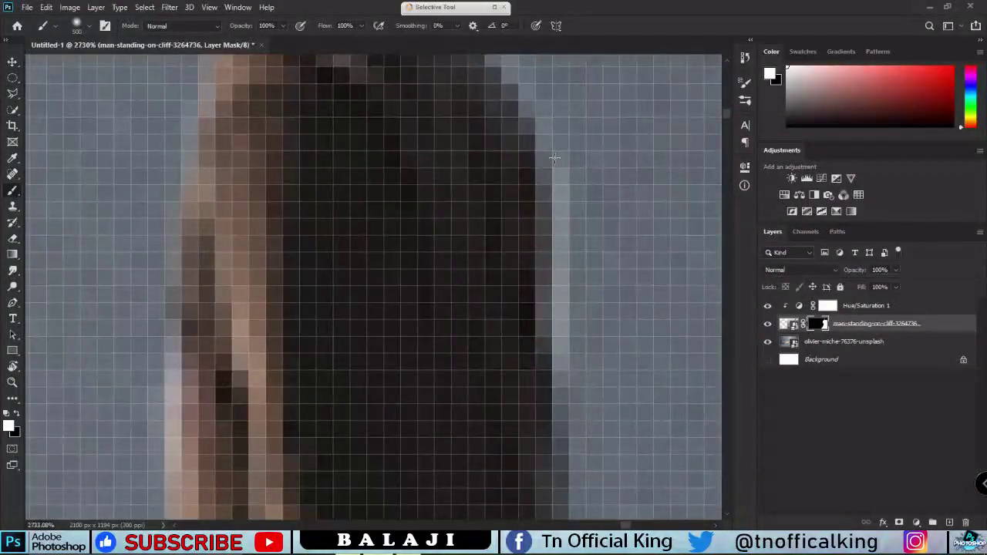
key(bracketleft)
key(bracketleft)
key(bracketleft)
drag(565, 168, 571, 262)
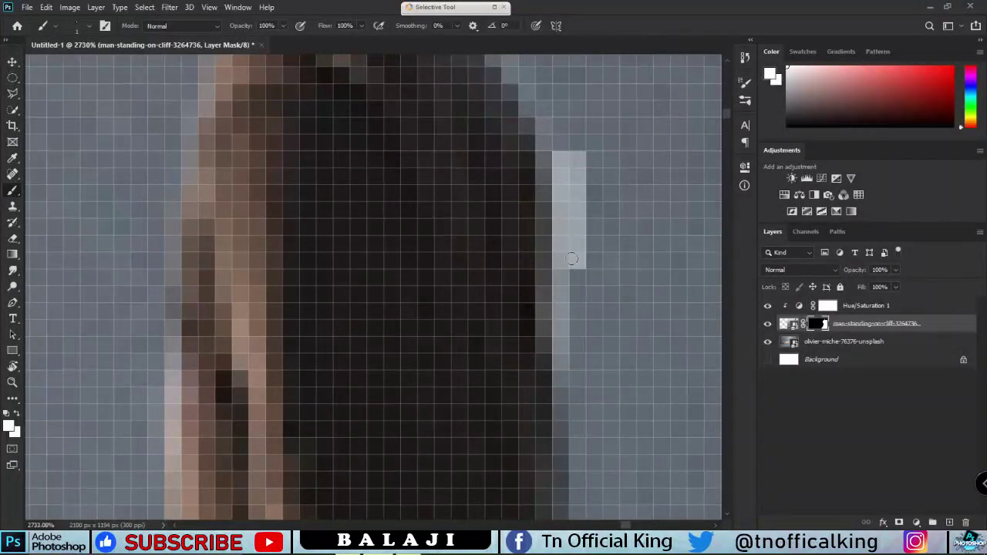
drag(572, 162, 569, 270)
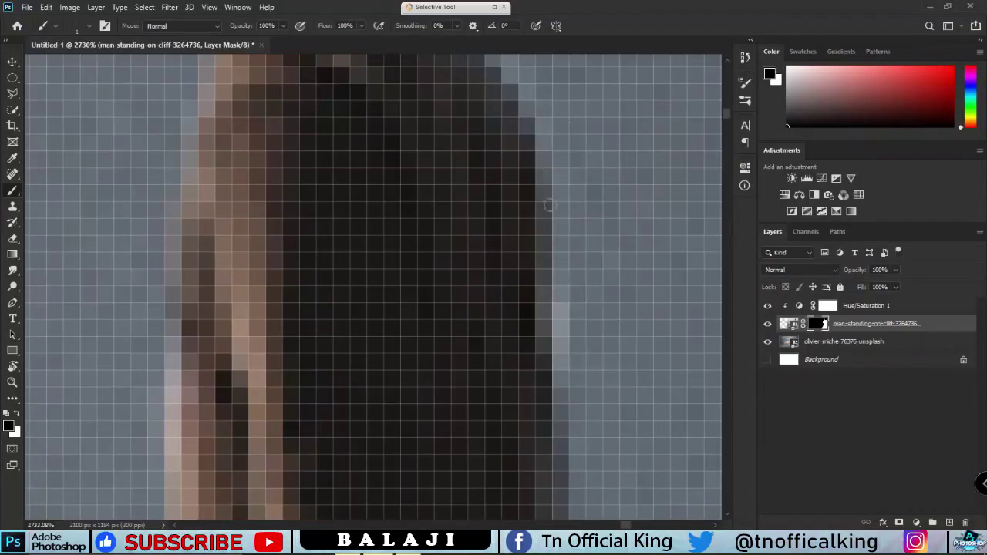
drag(552, 193, 560, 498)
Zoom out to about 47% to view the whole composite.
scroll(569, 352, down, 3)
scroll(575, 339, down, 3)
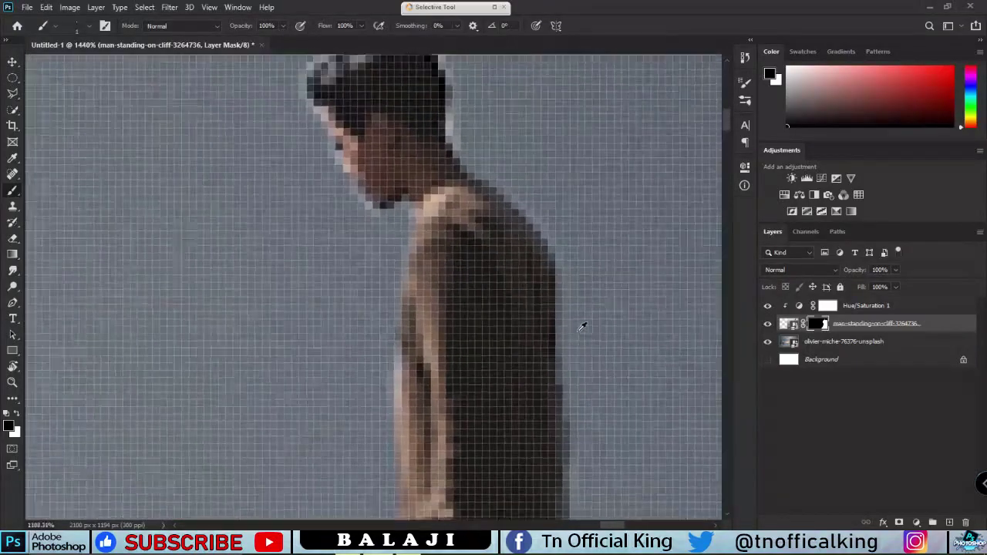
scroll(584, 332, down, 3)
scroll(584, 332, down, 3)
scroll(641, 384, down, 3)
scroll(609, 277, down, 2)
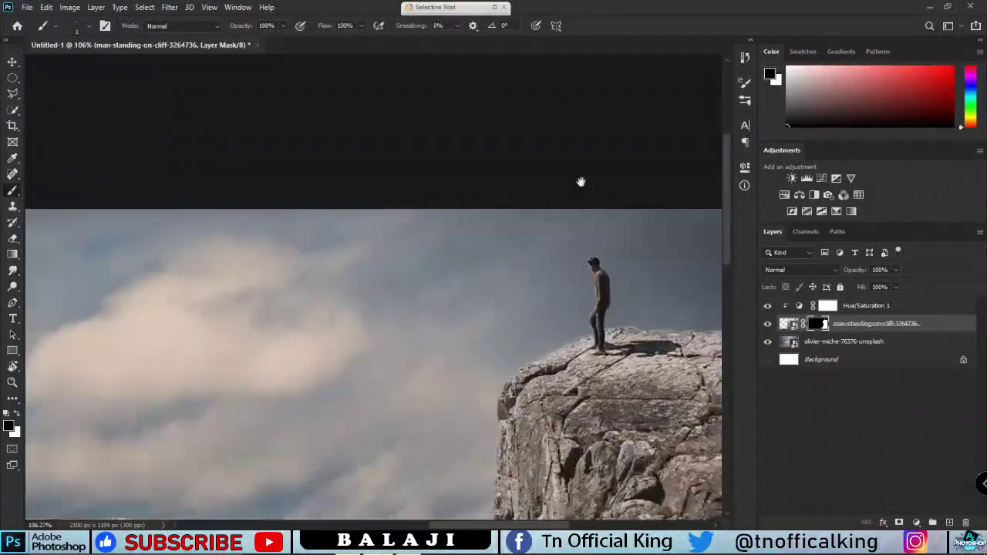
scroll(579, 183, down, 2)
scroll(371, 286, down, 3)
scroll(370, 285, up, 1)
scroll(370, 285, up, 1)
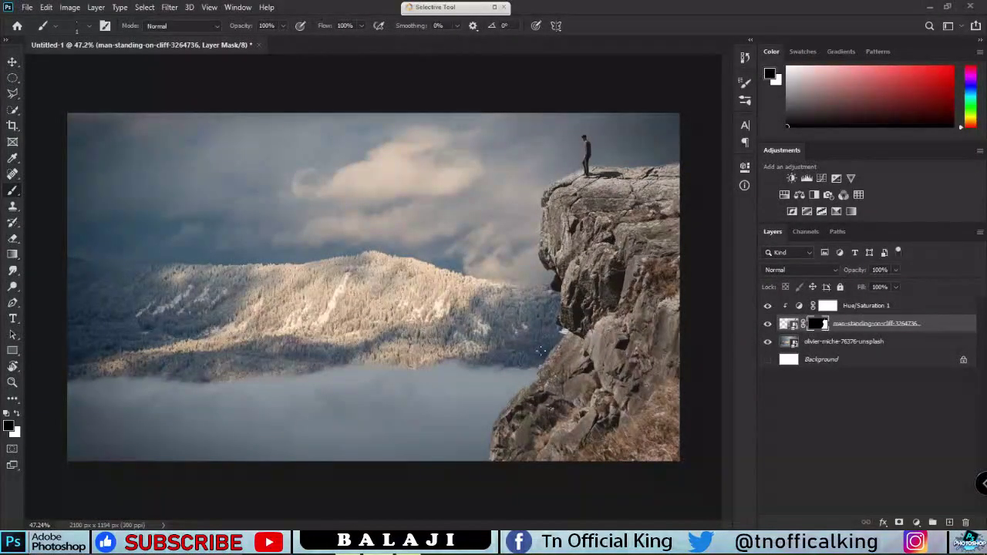
Drag the zion-park-139012 photo from the Lizard tutorial folder onto the Photoshop canvas.
key(alt+Tab)
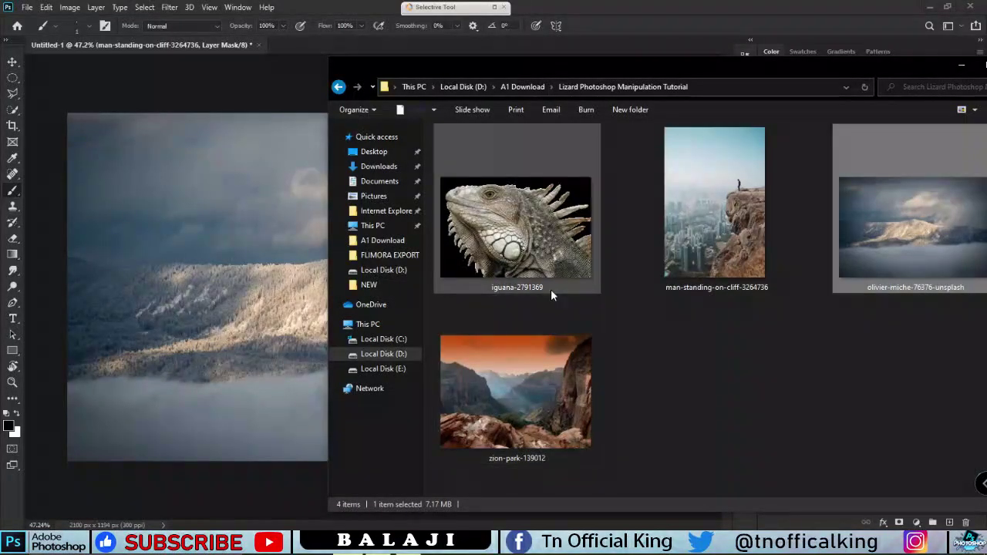
click(554, 374)
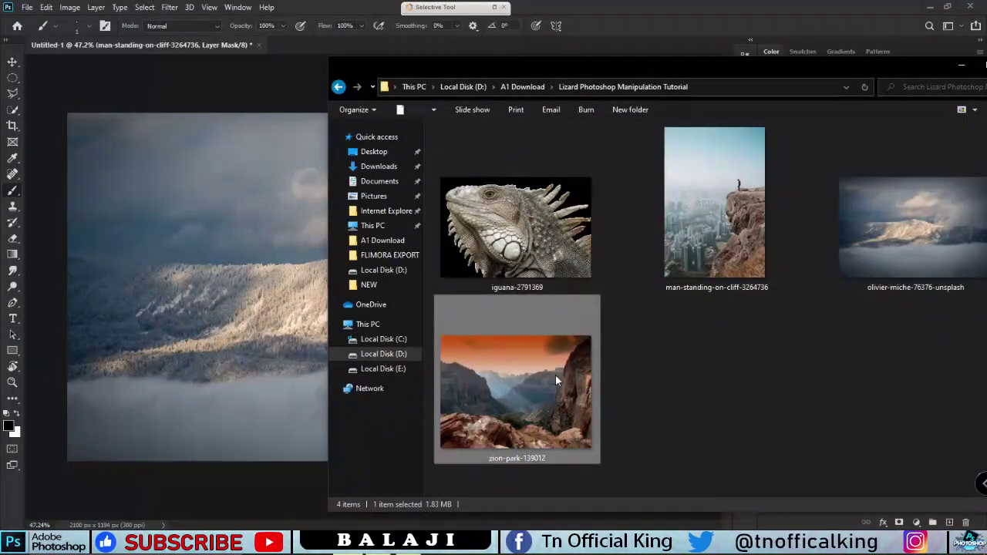
mouse_move(556, 375)
mouse_down()
mouse_move(346, 349)
mouse_move(209, 256)
mouse_up()
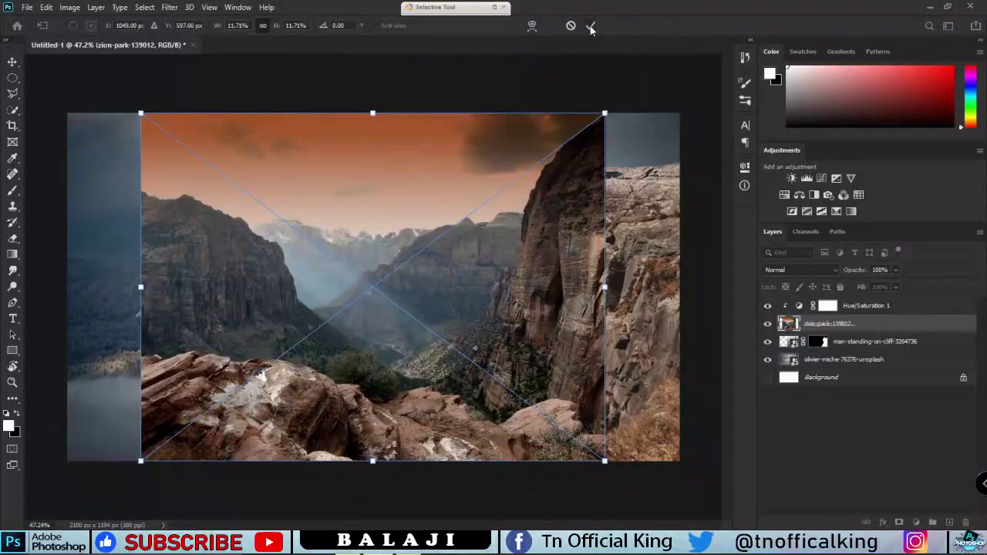
Commit the placed zion-park photo, set its blend mode to Multiply and opacity to 50%.
click(590, 28)
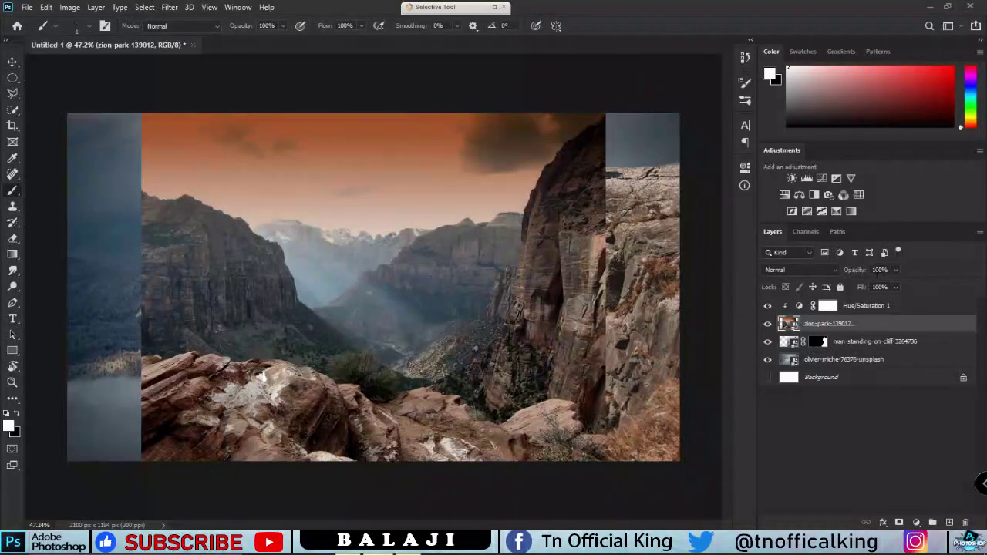
click(827, 269)
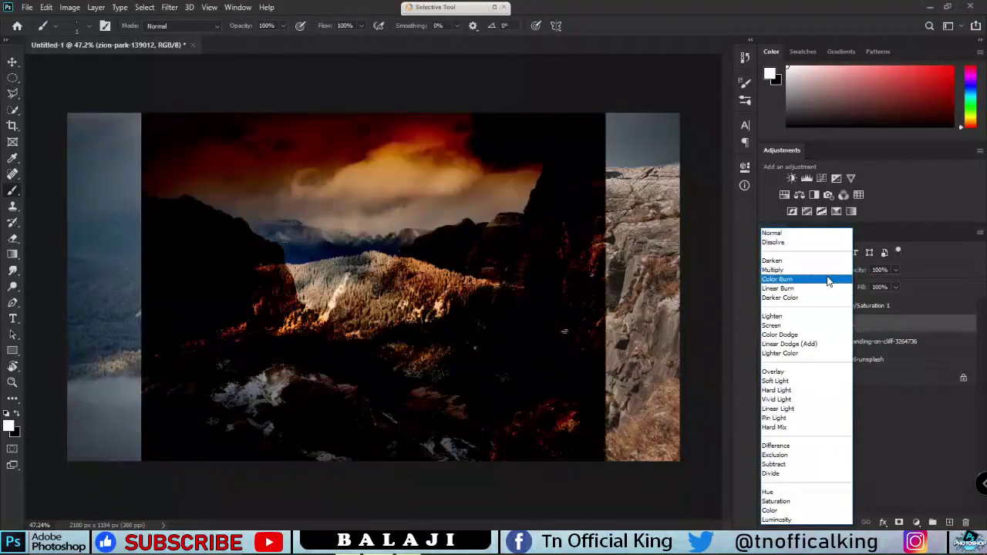
click(828, 271)
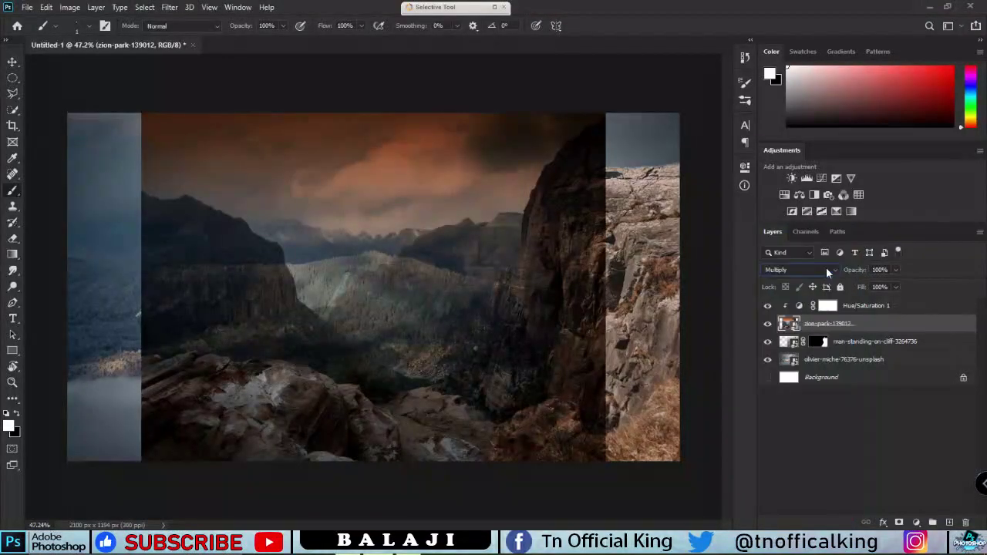
click(806, 270)
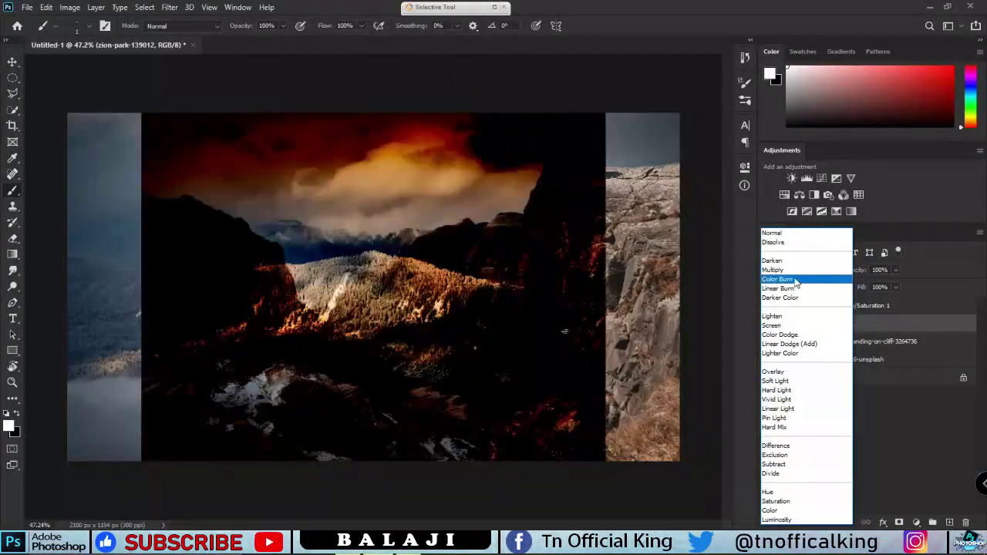
click(795, 270)
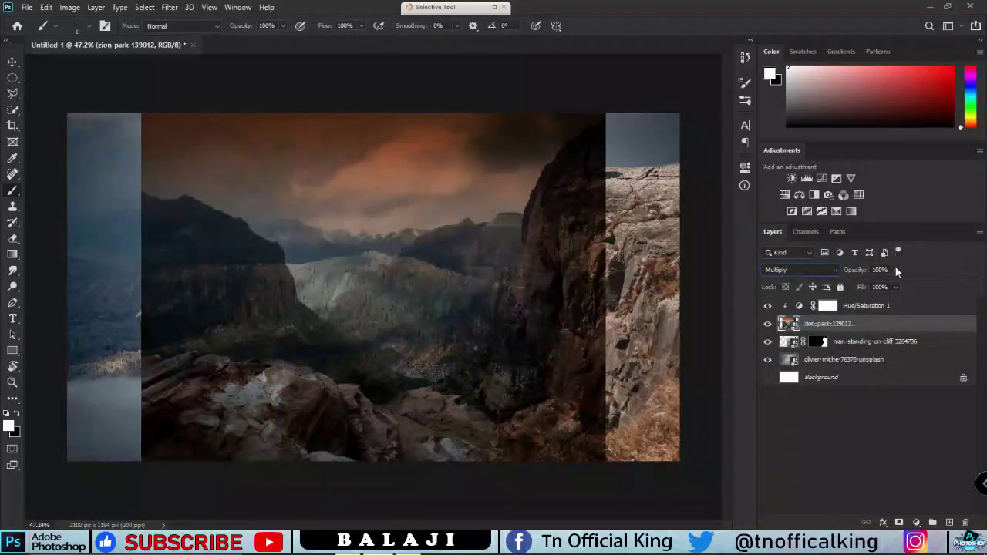
drag(850, 287, 869, 289)
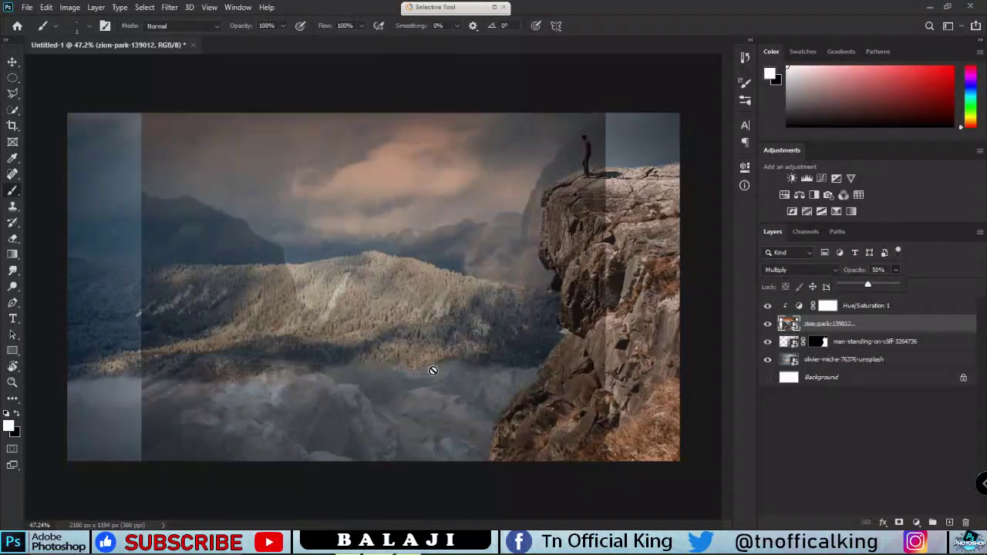
Move the canyon photo left and right to find its position on the canvas.
key(v)
mouse_move(350, 405)
mouse_down()
mouse_move(270, 398)
mouse_move(329, 386)
mouse_move(288, 398)
mouse_move(292, 432)
mouse_move(246, 403)
mouse_move(243, 417)
mouse_move(253, 404)
mouse_up()
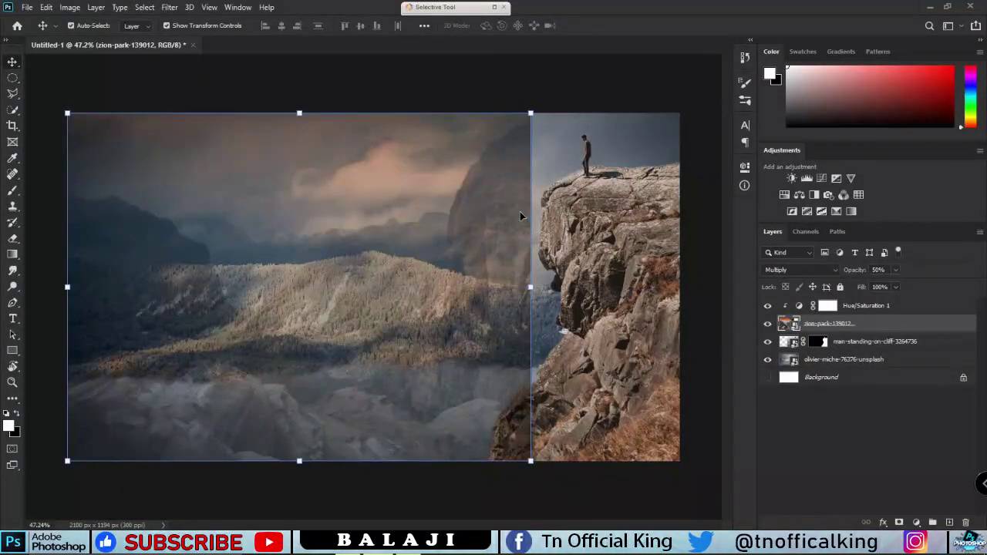
mouse_move(415, 274)
mouse_down()
mouse_move(582, 285)
mouse_move(533, 277)
mouse_move(561, 275)
mouse_up()
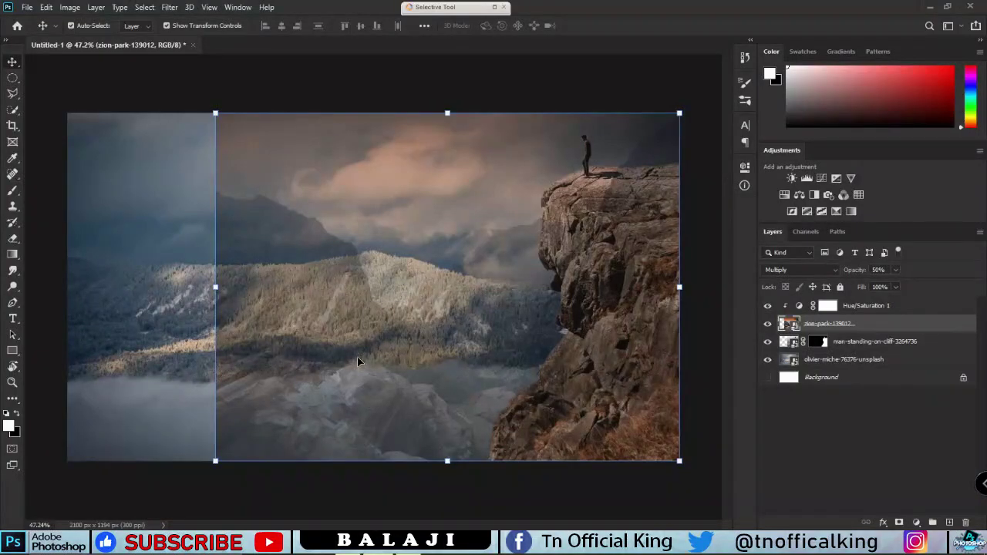
click(824, 274)
click(822, 269)
mouse_move(497, 322)
mouse_down()
mouse_move(430, 334)
mouse_move(450, 315)
mouse_up()
Scale the canyon photo up to cover the canvas and set it back to Normal blending.
key(ctrl+minus)
key(ctrl+minus)
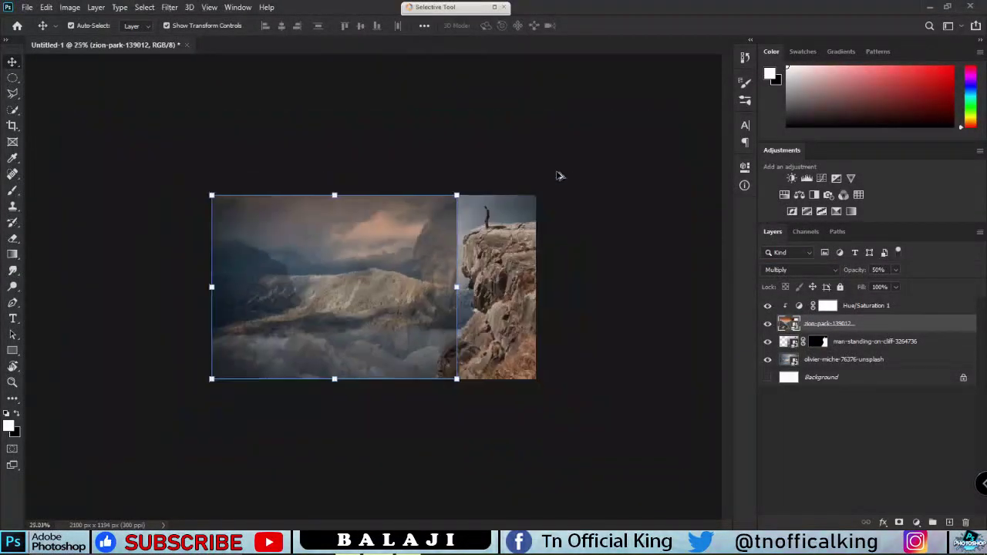
mouse_move(457, 195)
mouse_down()
mouse_move(517, 150)
mouse_move(510, 156)
mouse_up()
drag(456, 244, 482, 244)
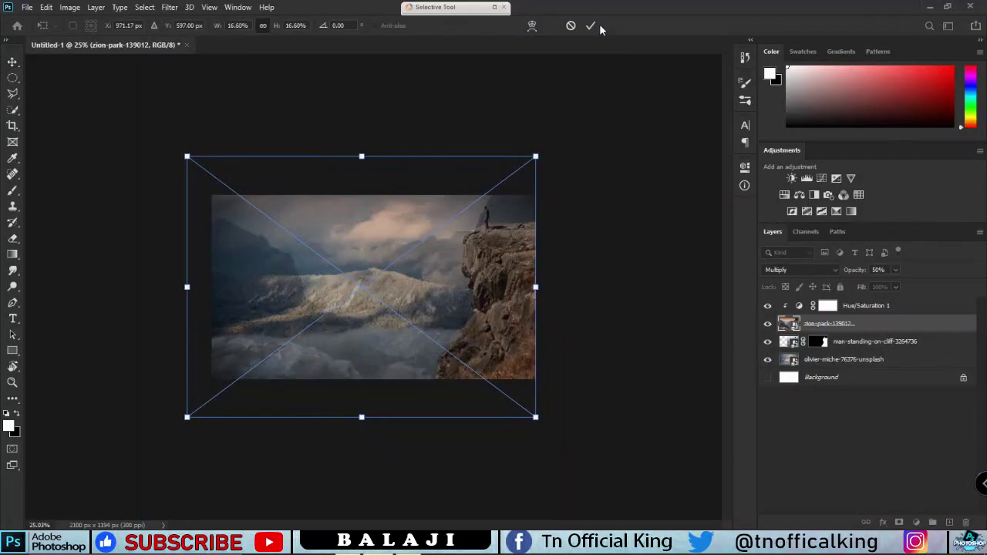
click(596, 25)
key(ctrl+0)
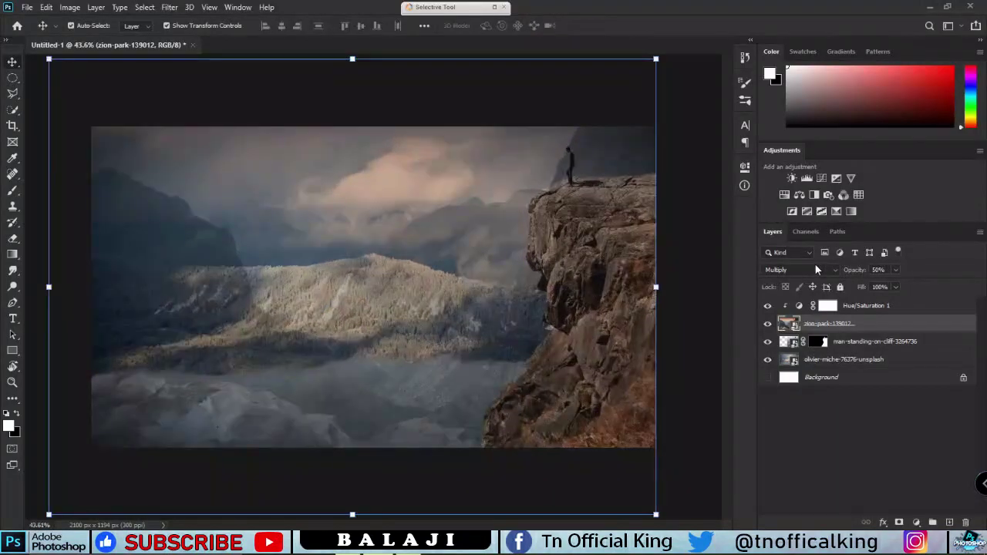
click(816, 266)
click(807, 234)
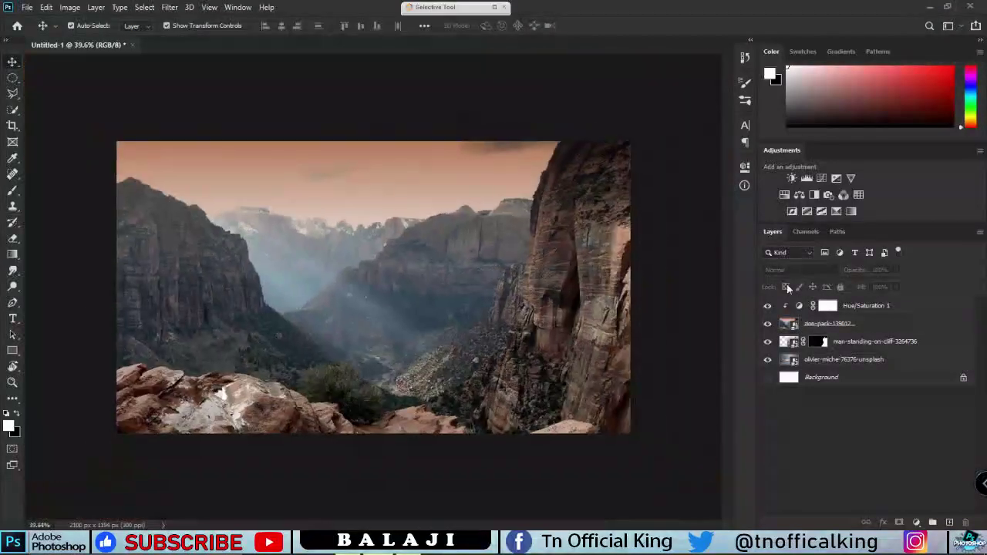
Add a layer mask to the zion-park canyon layer.
click(840, 326)
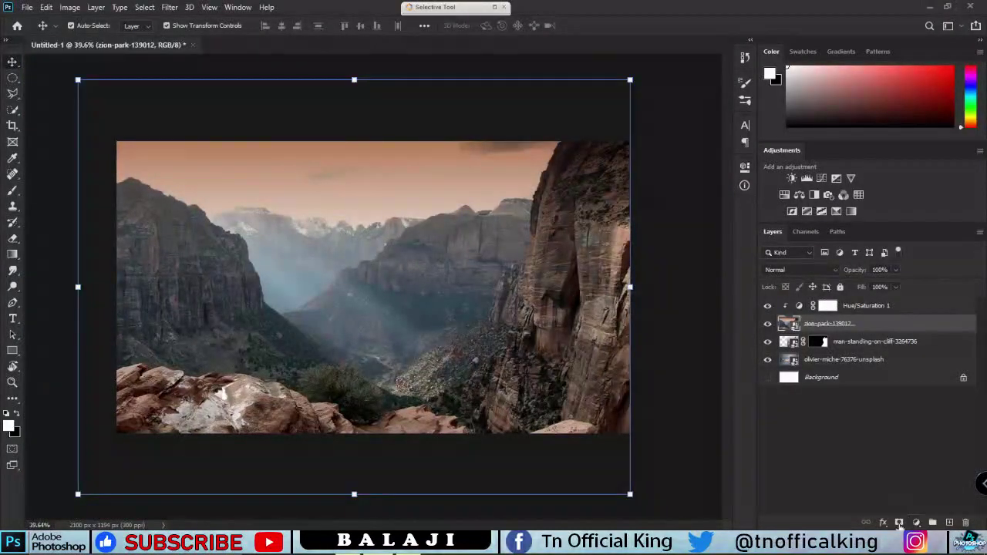
click(899, 523)
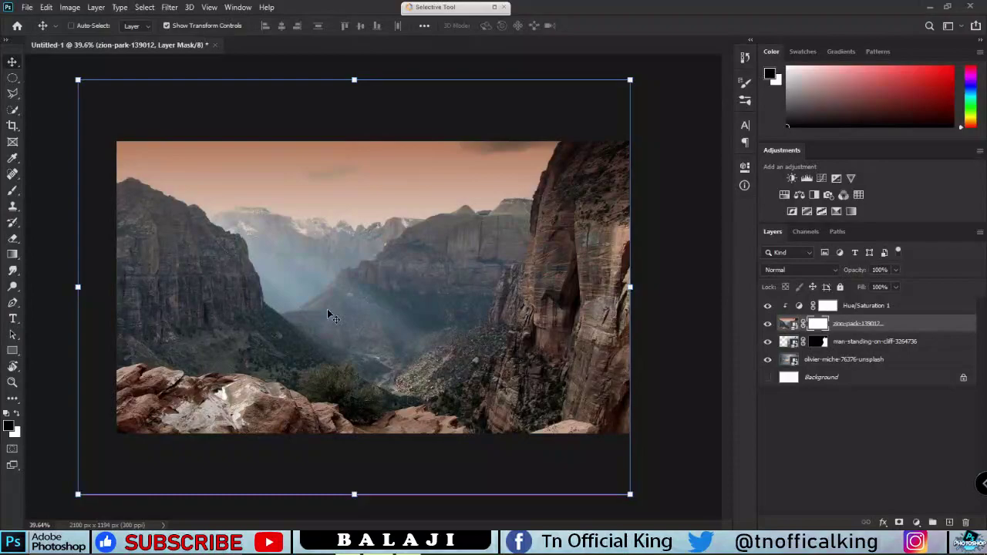
key(ctrl+i)
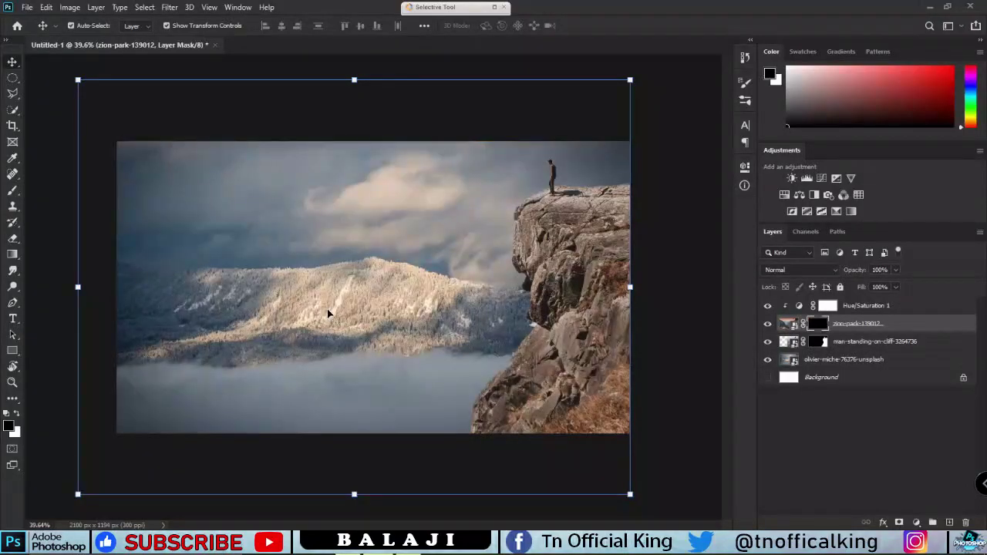
key(b)
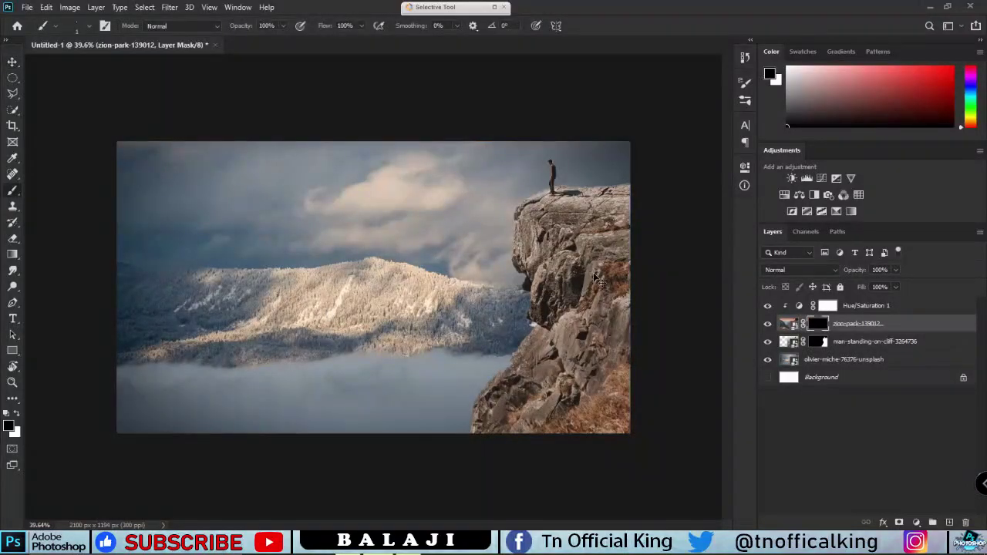
key(ctrl+i)
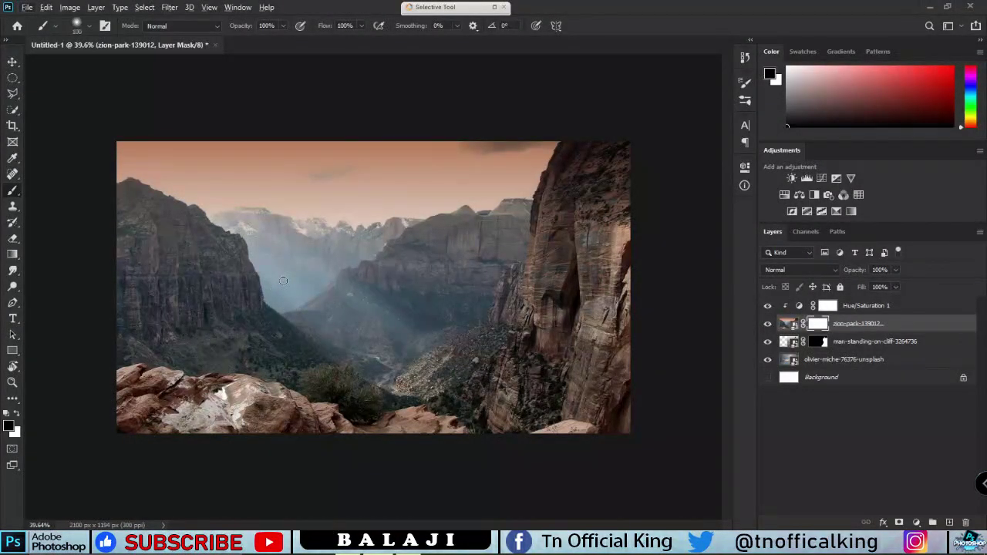
Paint the canyon mask with a 700 brush to reveal the man's cliff on the right.
key(bracketright)
key(bracketright)
key(bracketright)
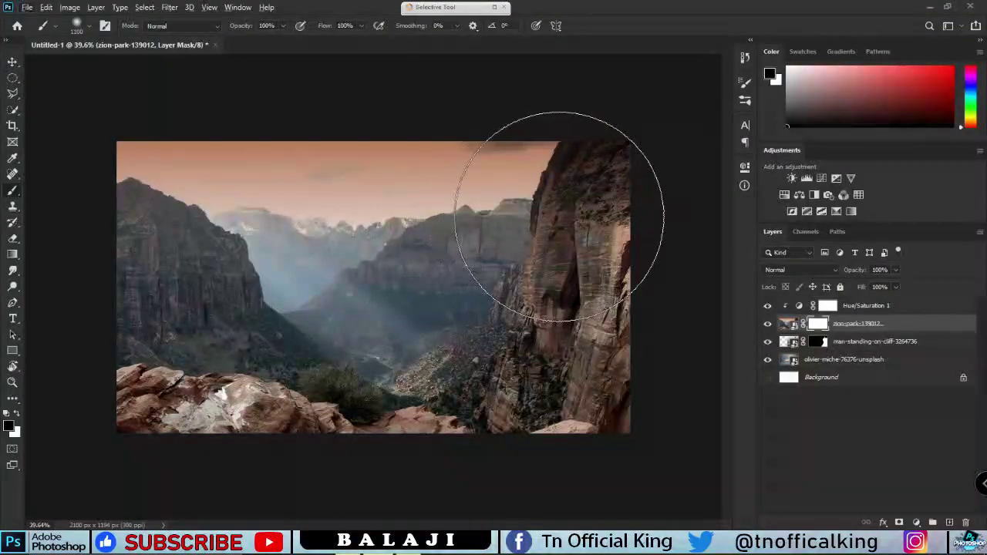
drag(560, 209, 567, 243)
key(ctrl+z)
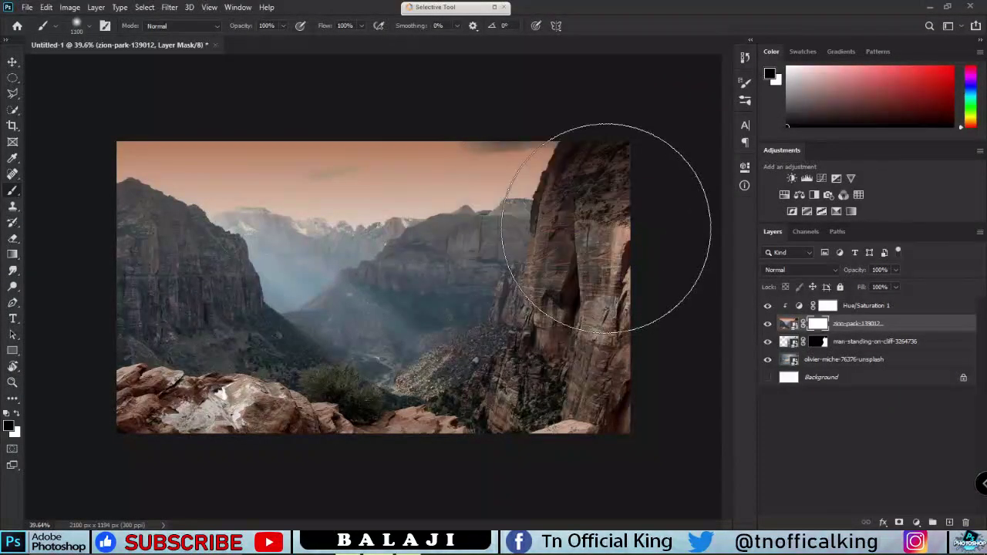
key(bracketleft)
key(bracketleft)
key(bracketleft)
drag(584, 221, 597, 232)
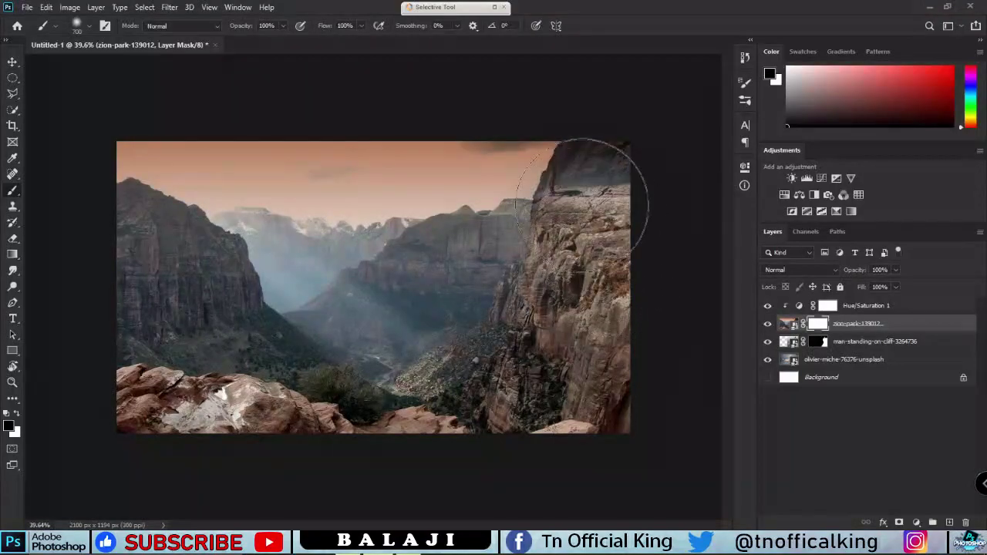
key(ctrl+z)
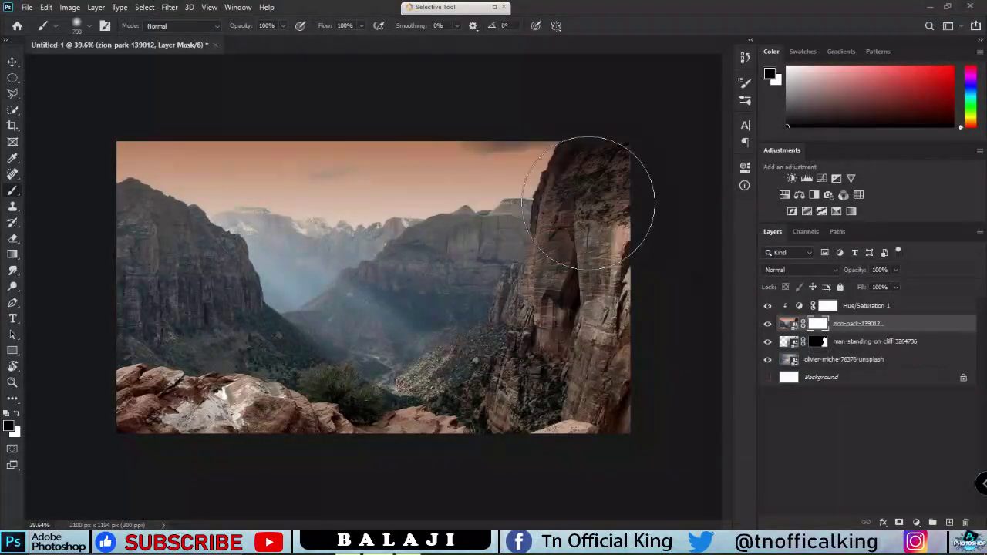
scroll(591, 197, up, 3)
drag(591, 197, 622, 187)
scroll(622, 188, up, 2)
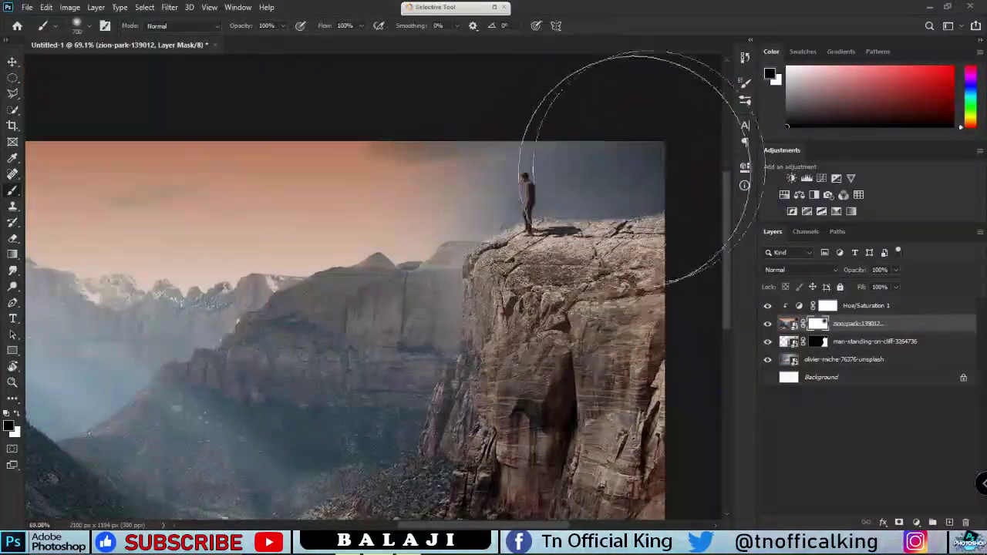
scroll(615, 221, down, 2)
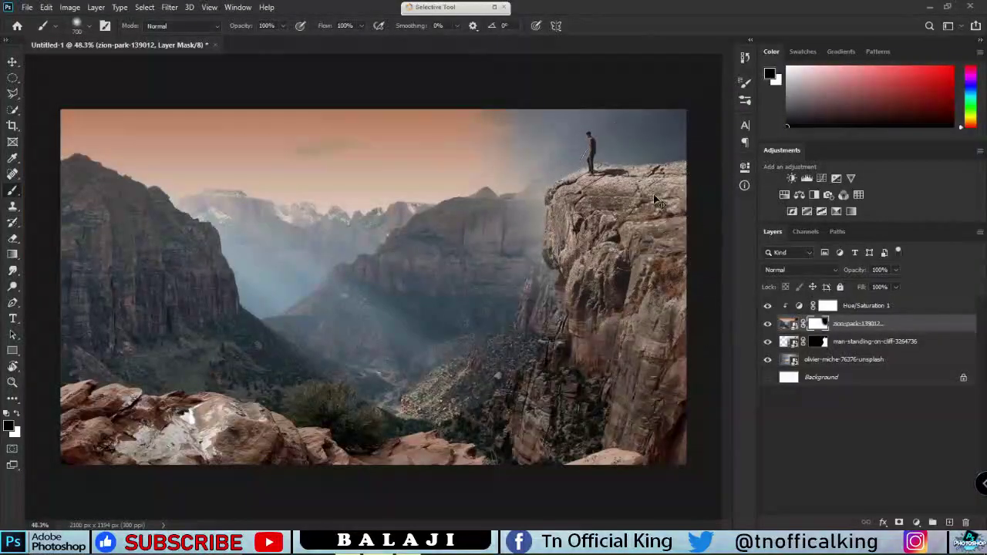
Blend hazy clouds into the upper sky and restore the darker canyon mountains in the centre.
mouse_move(658, 187)
mouse_down()
mouse_move(340, 77)
mouse_move(342, 122)
mouse_move(265, 67)
mouse_move(342, 121)
mouse_move(221, 77)
mouse_move(260, 106)
mouse_move(91, 27)
mouse_move(144, 72)
mouse_up()
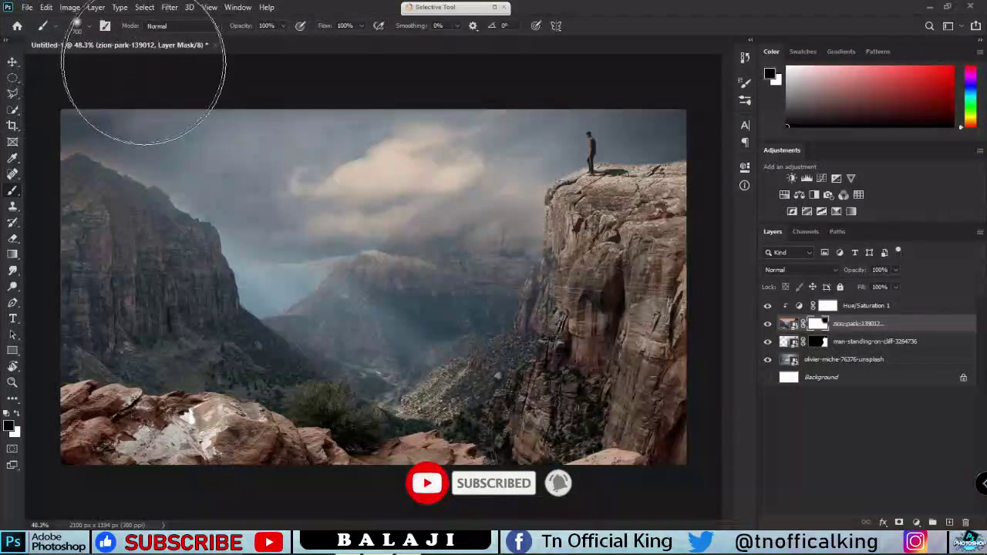
mouse_move(312, 145)
mouse_down()
mouse_move(485, 121)
mouse_move(502, 132)
mouse_move(469, 221)
mouse_up()
key(x)
mouse_move(371, 342)
mouse_down()
mouse_move(390, 319)
mouse_move(302, 340)
mouse_move(437, 348)
mouse_move(452, 315)
mouse_move(437, 194)
mouse_up()
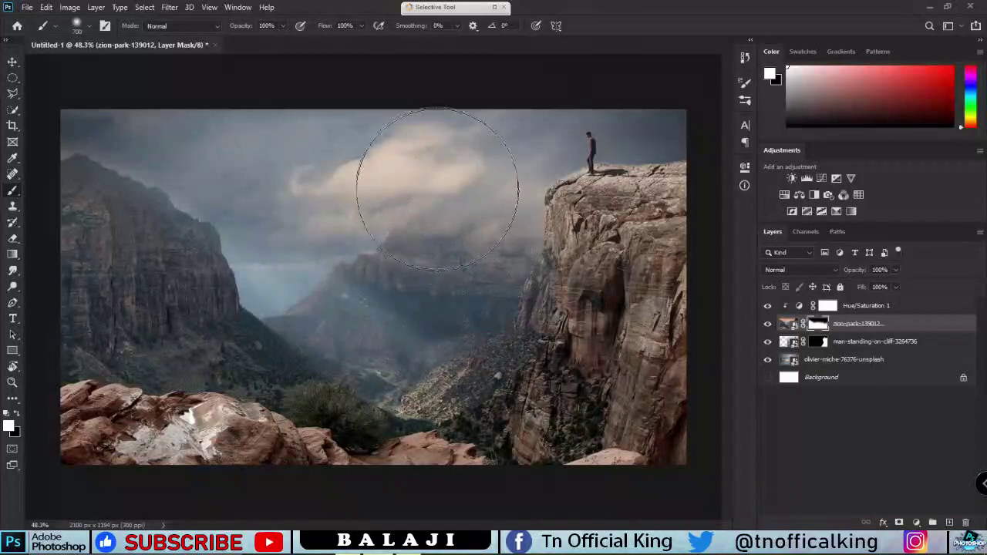
scroll(431, 179, down, 3)
scroll(436, 176, up, 3)
scroll(437, 181, down, 2)
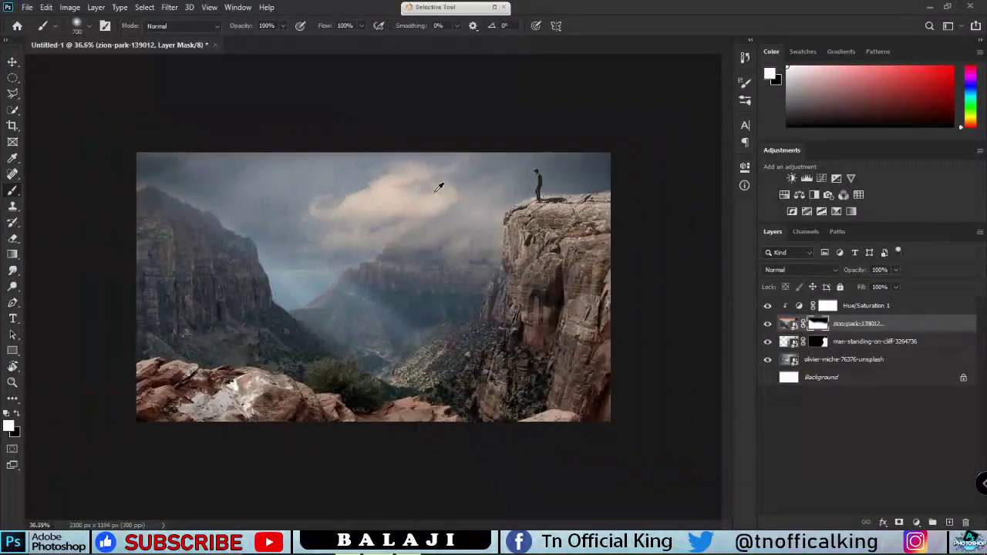
scroll(438, 188, up, 3)
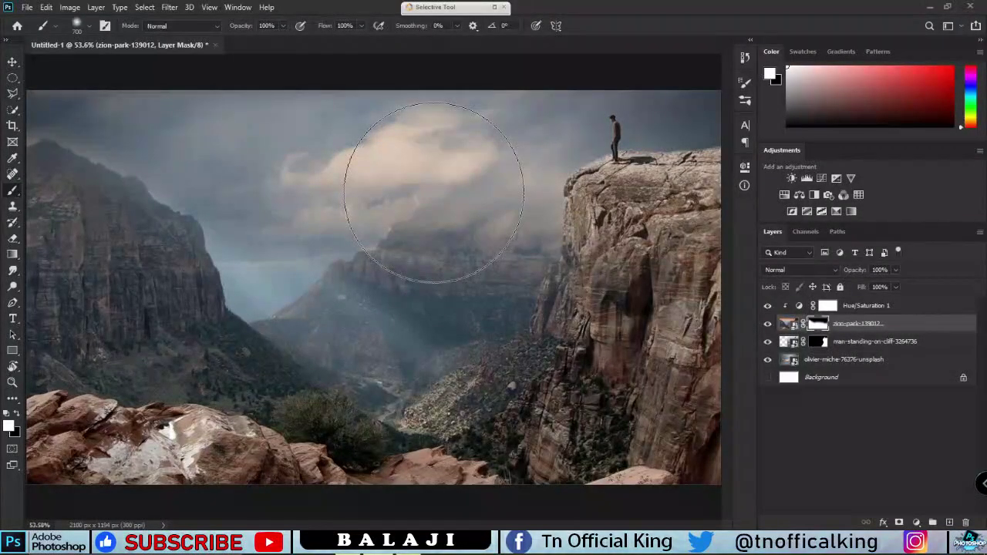
scroll(434, 200, down, 2)
scroll(429, 278, up, 2)
scroll(437, 301, down, 1)
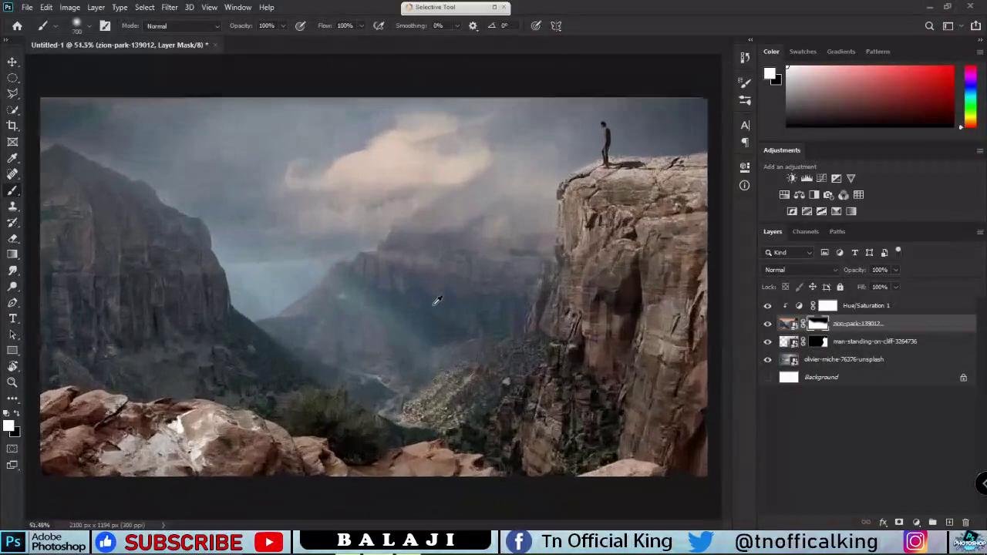
scroll(438, 305, down, 1)
scroll(440, 316, up, 1)
scroll(446, 325, down, 2)
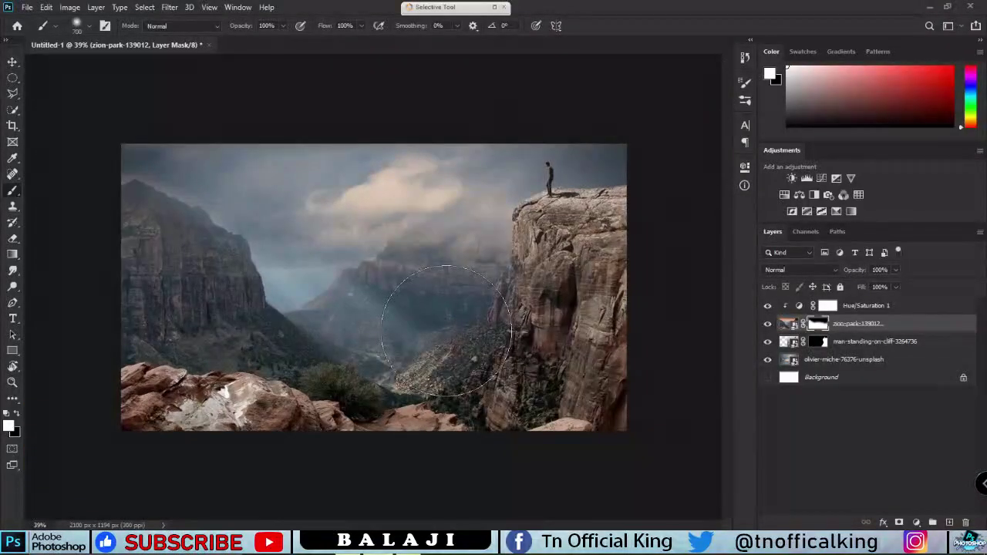
key(v)
click(632, 251)
scroll(632, 251, down, 1)
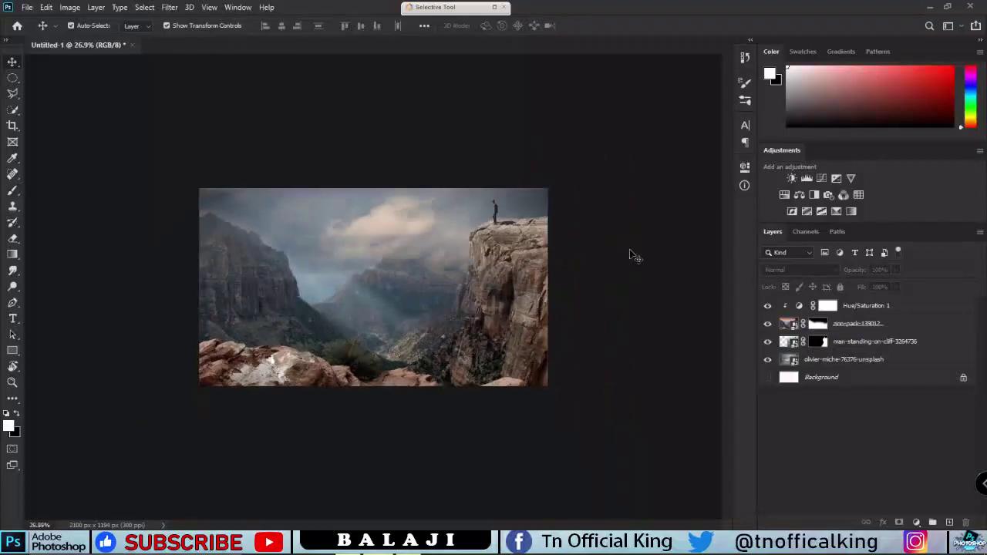
scroll(632, 251, up, 1)
scroll(632, 251, down, 1)
scroll(412, 256, up, 1)
scroll(412, 255, down, 1)
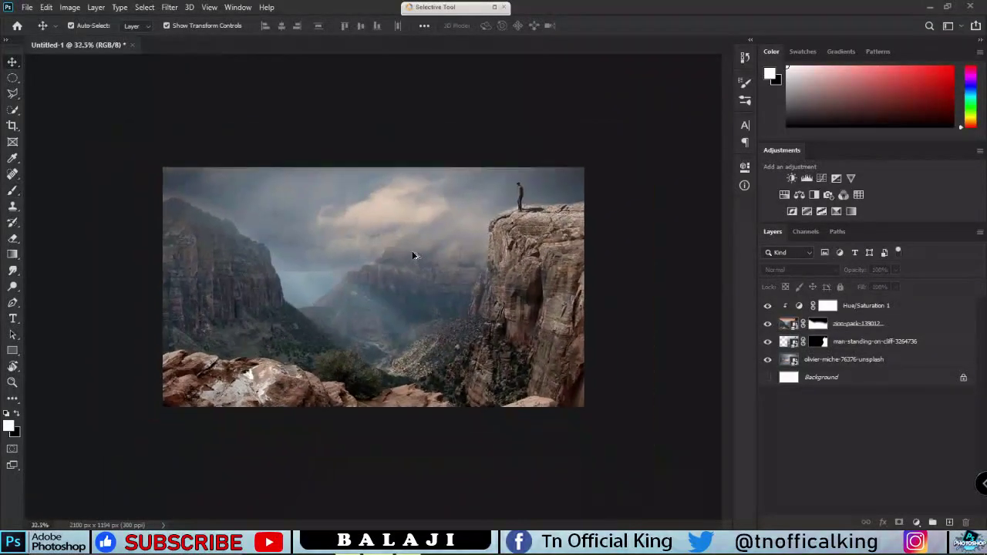
scroll(411, 258, up, 2)
scroll(410, 258, down, 1)
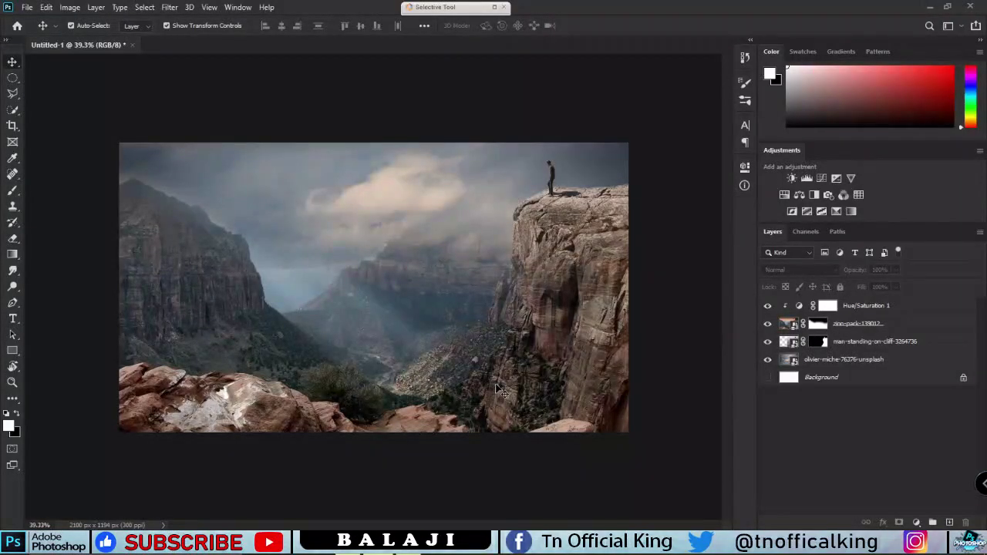
scroll(494, 390, down, 1)
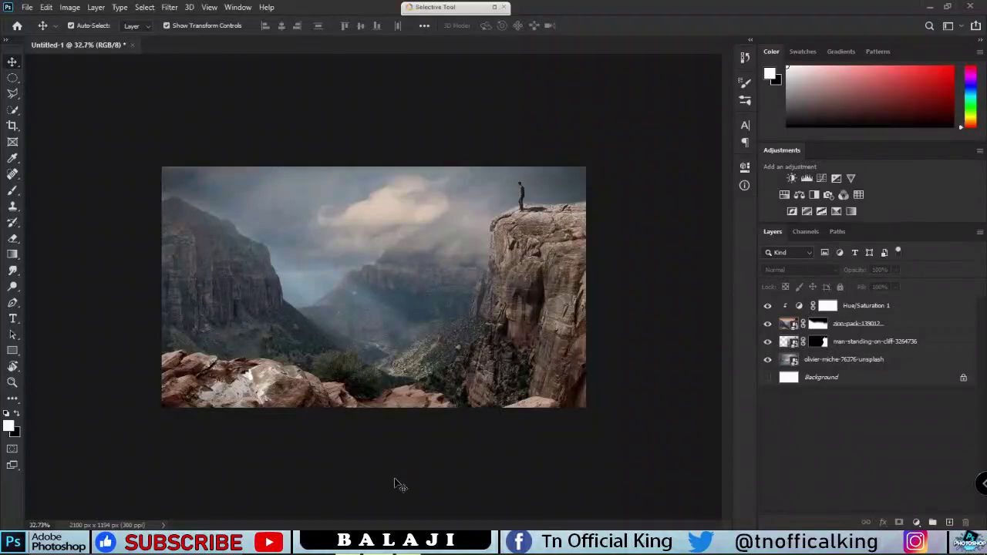
Place the iguana photo from the folder, flipped horizontally and moved left.
key(alt+Tab)
mouse_move(518, 254)
mouse_down()
mouse_move(486, 326)
mouse_move(259, 272)
mouse_up()
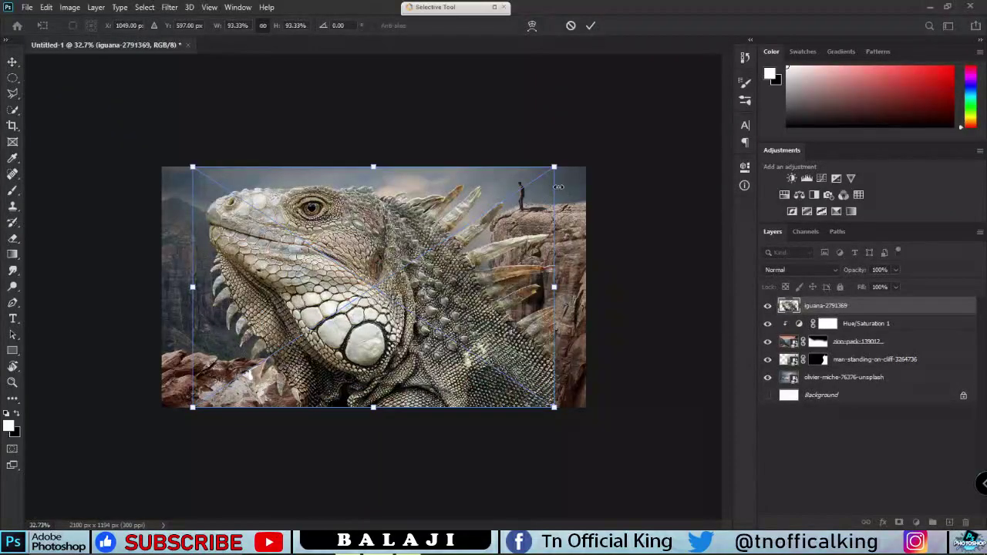
right_click(559, 187)
click(577, 378)
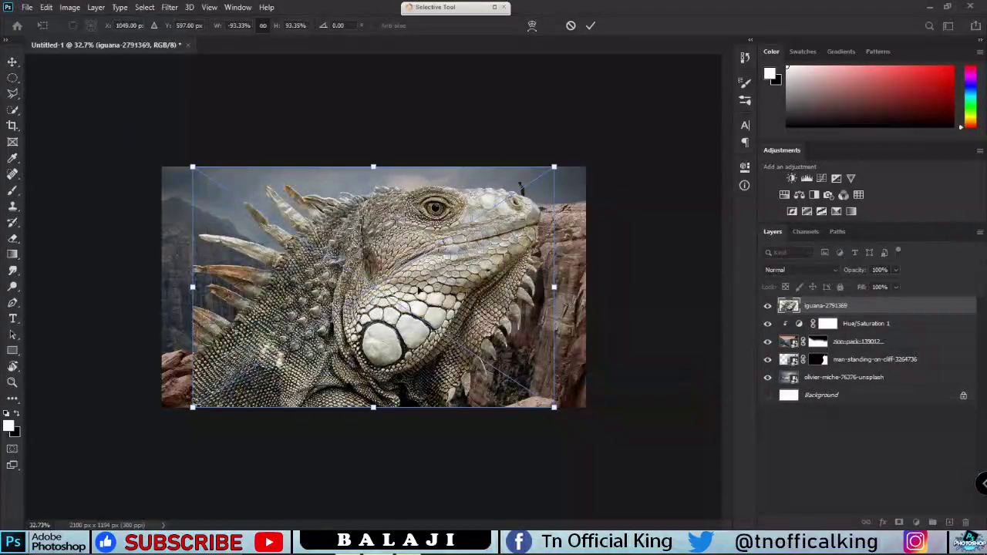
drag(417, 290, 385, 284)
key(Return)
Reorder the iguana and zion-park canyon layers and nudge the iguana into position.
mouse_move(849, 306)
mouse_down()
mouse_move(897, 372)
mouse_move(907, 351)
mouse_up()
click(910, 359)
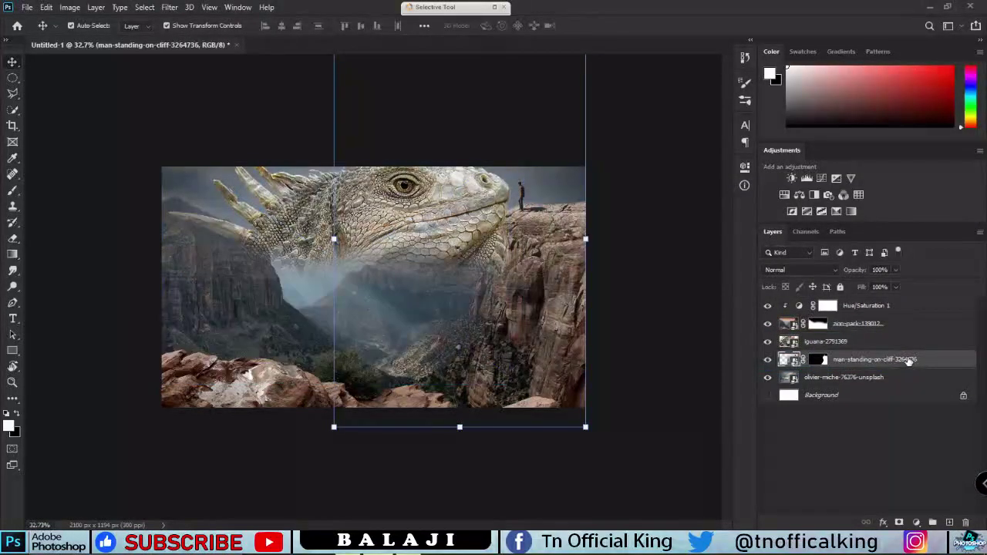
key(ctrl+z)
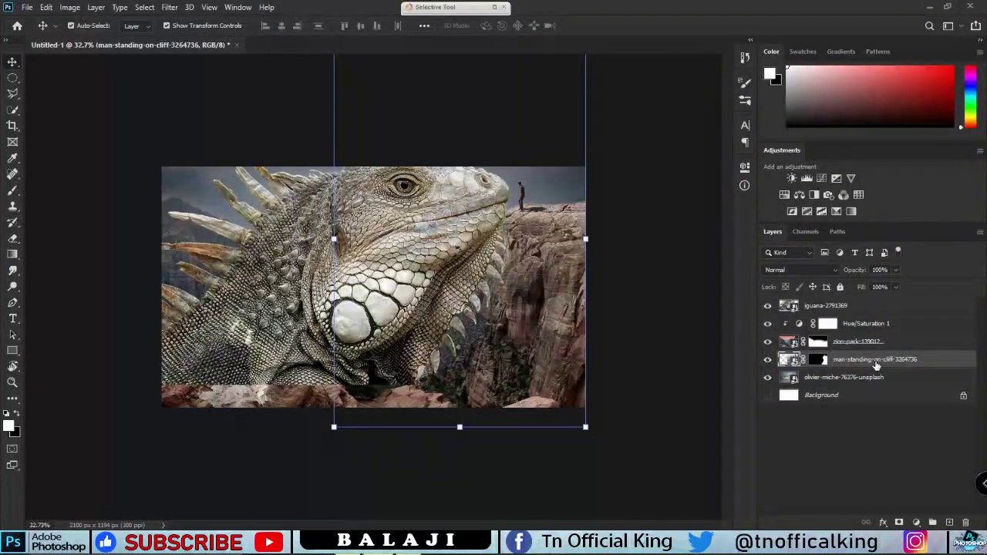
click(874, 376)
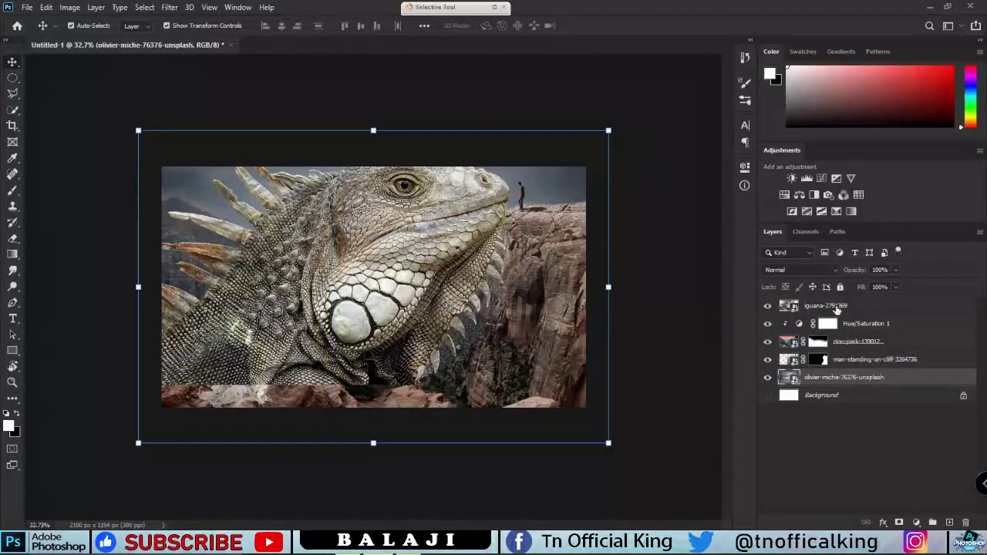
click(838, 310)
drag(894, 310, 891, 346)
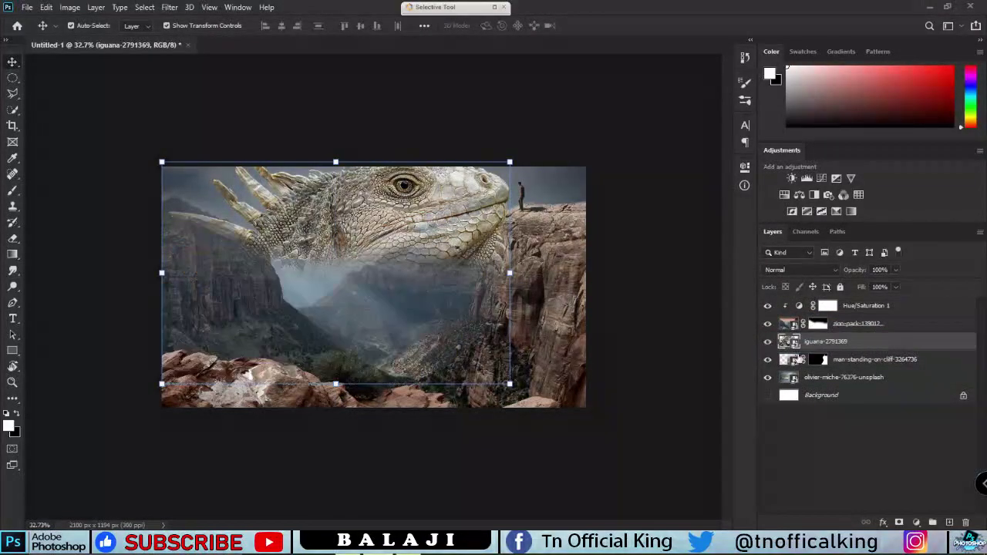
click(431, 267)
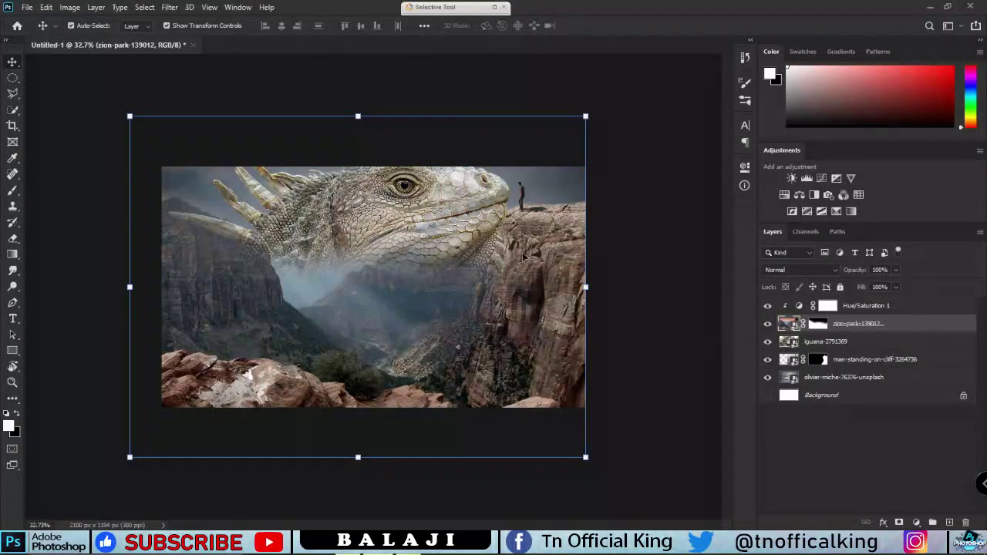
mouse_move(391, 278)
mouse_down()
mouse_move(342, 328)
mouse_move(437, 222)
mouse_up()
drag(847, 350, 852, 319)
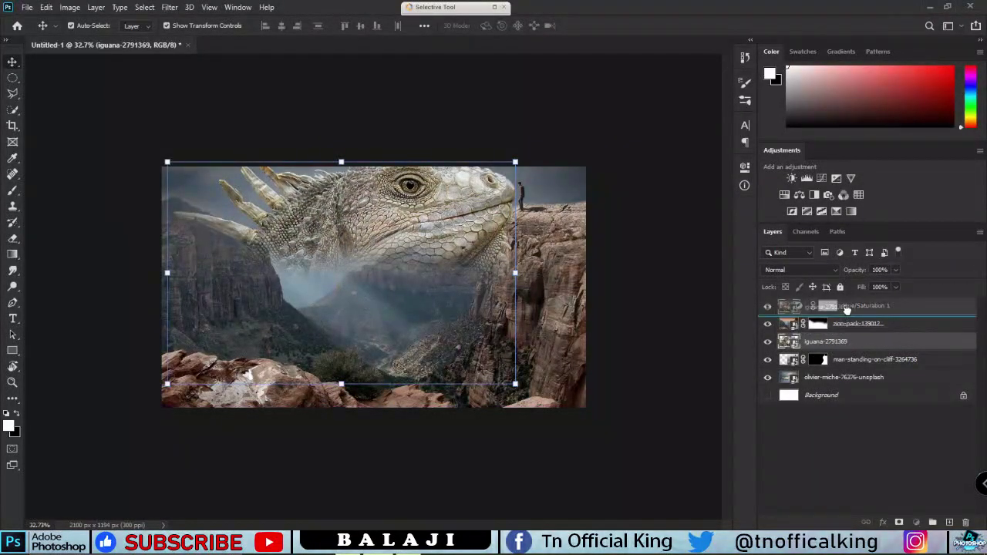
mouse_move(877, 353)
mouse_down()
mouse_move(875, 334)
mouse_move(915, 297)
mouse_move(874, 365)
mouse_up()
click(866, 359)
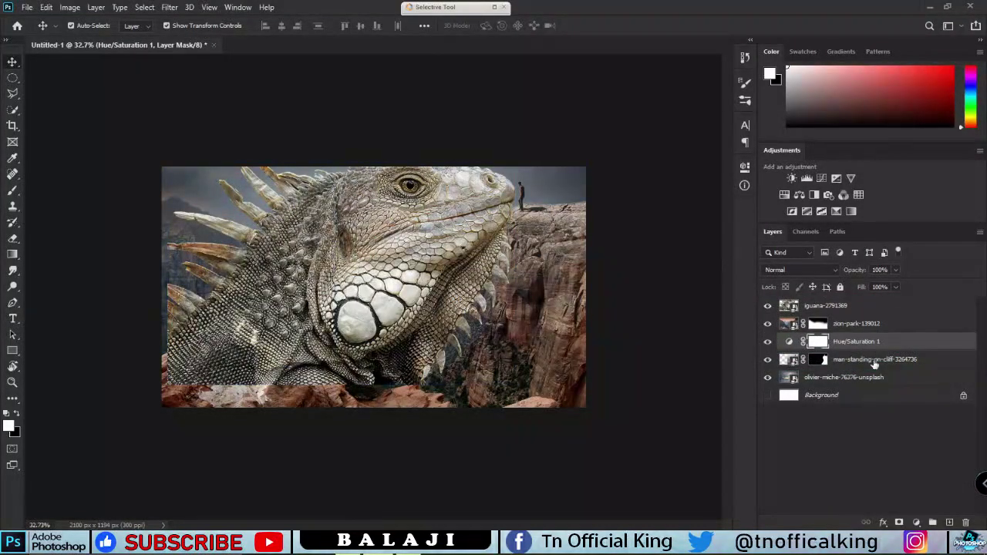
Duplicate the zion-park canyon layer and move the copy above the iguana.
click(818, 325)
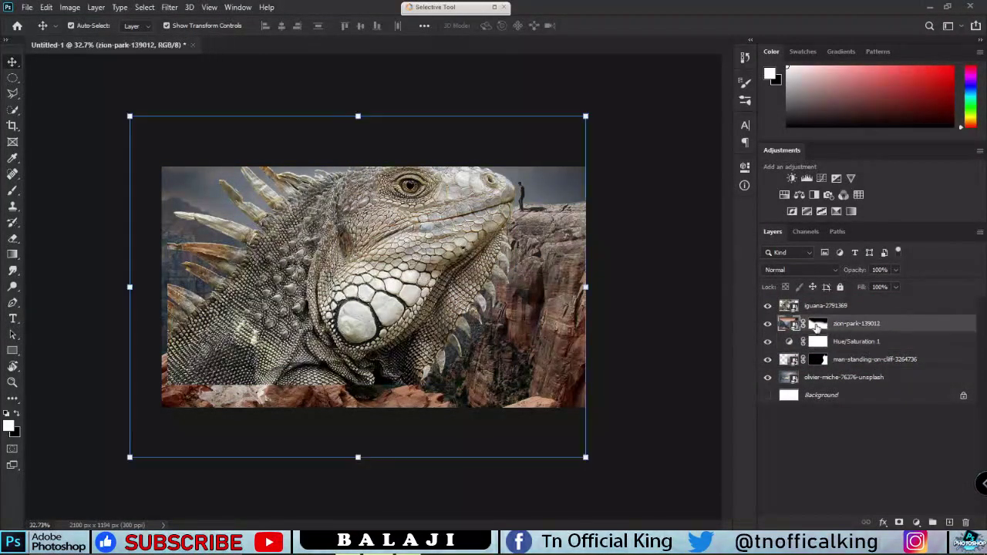
click(767, 324)
key(ctrl+j)
drag(873, 322, 872, 302)
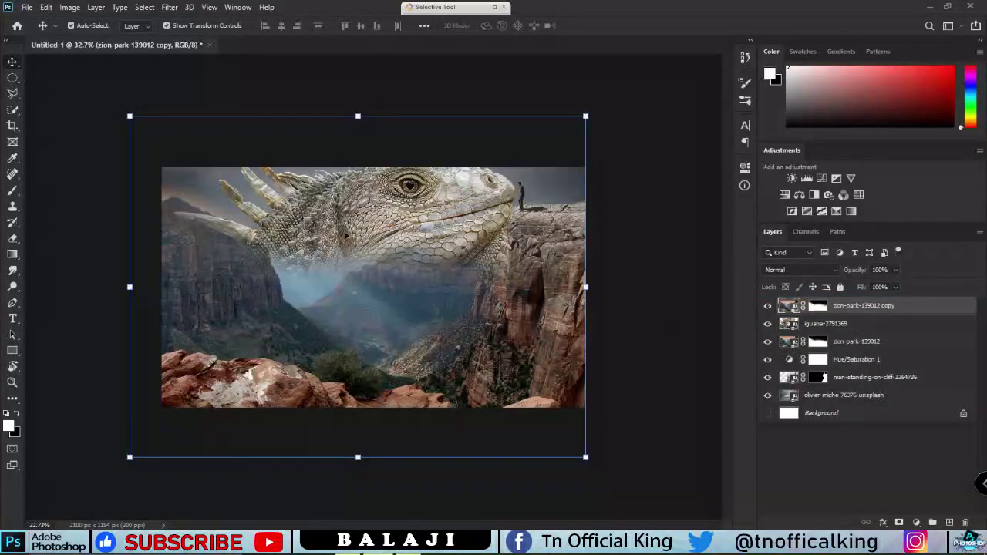
Paint the canyon copy's mask with a 200 brush to reveal the iguana's chin and throat.
key(b)
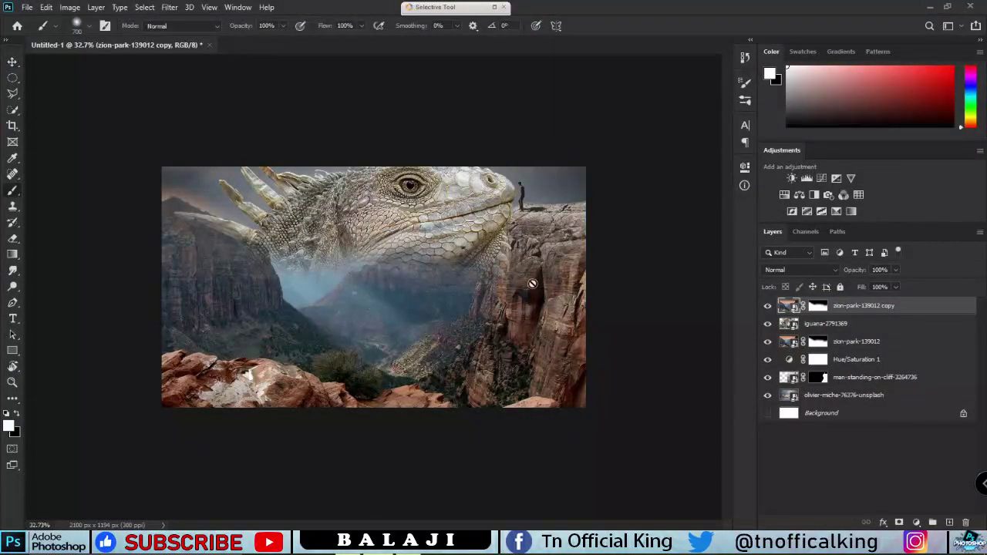
click(817, 306)
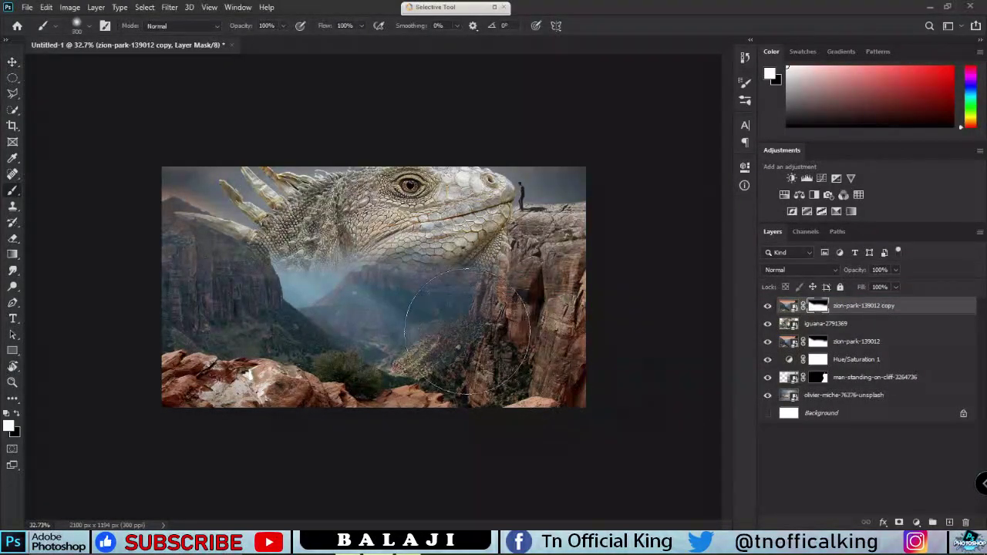
mouse_move(332, 324)
mouse_down()
mouse_move(254, 247)
mouse_move(419, 280)
mouse_up()
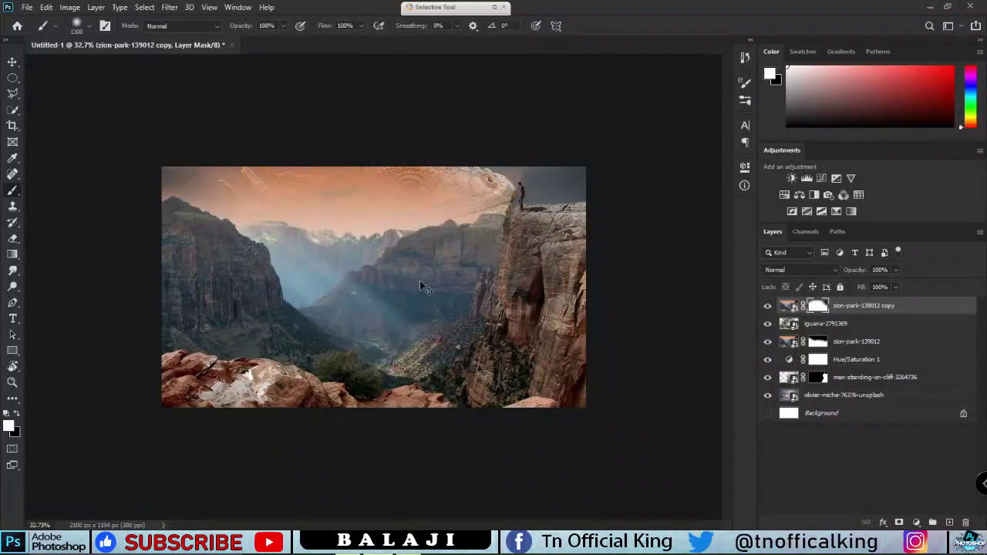
key(ctrl+bracketleft)
key(ctrl+bracketright)
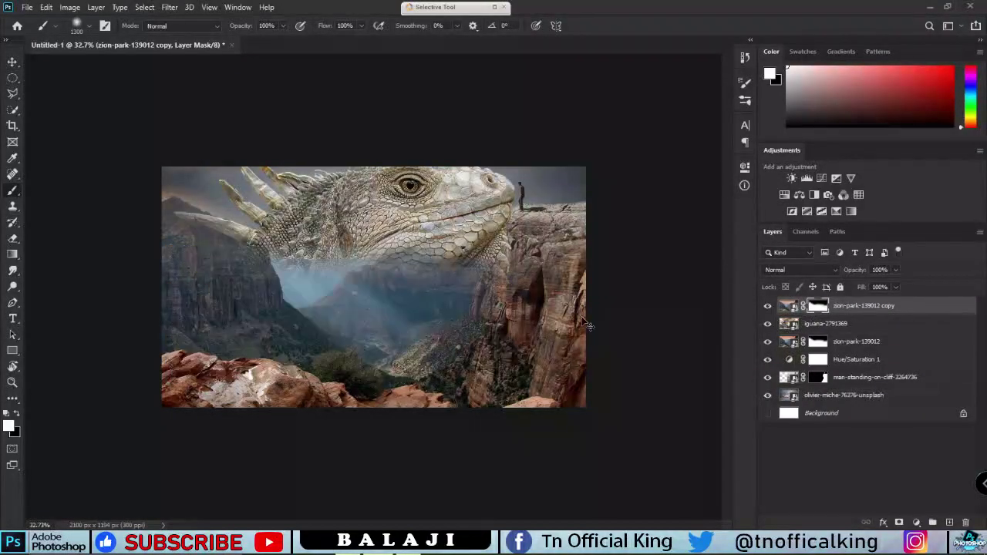
key(x)
mouse_move(243, 286)
mouse_down()
mouse_move(378, 344)
mouse_move(231, 343)
mouse_up()
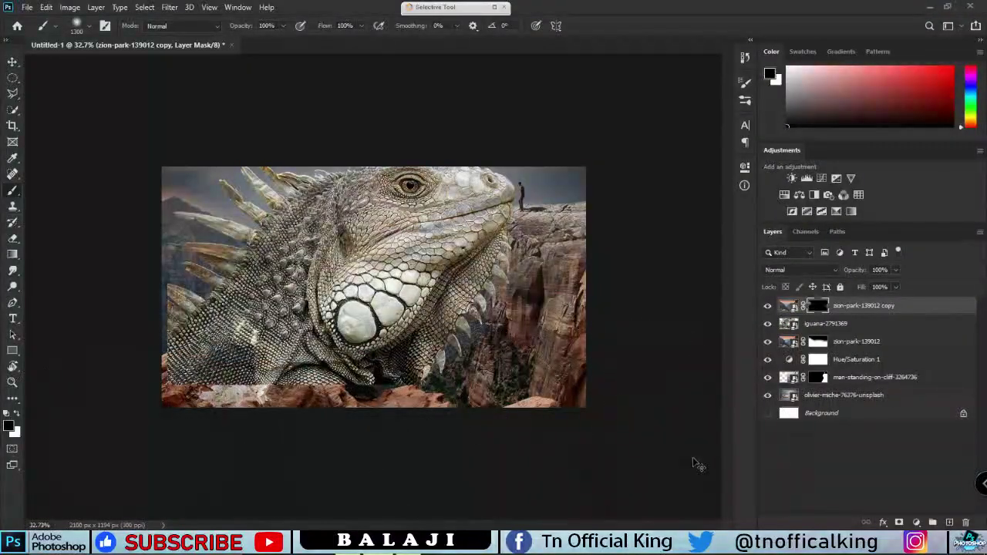
key(ctrl+z)
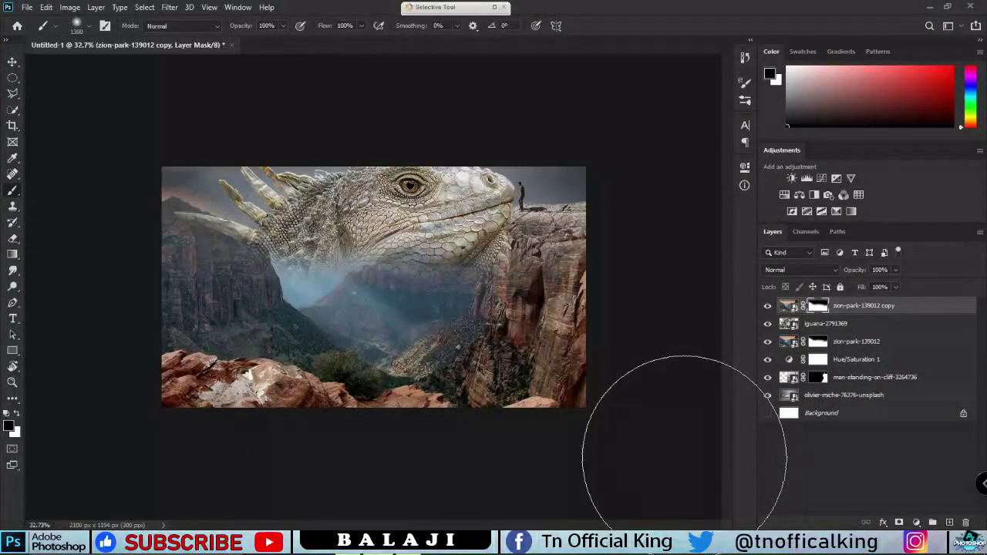
key(bracketleft)
key(bracketleft)
key(bracketleft)
mouse_move(324, 332)
mouse_down()
mouse_move(388, 337)
mouse_move(432, 266)
mouse_up()
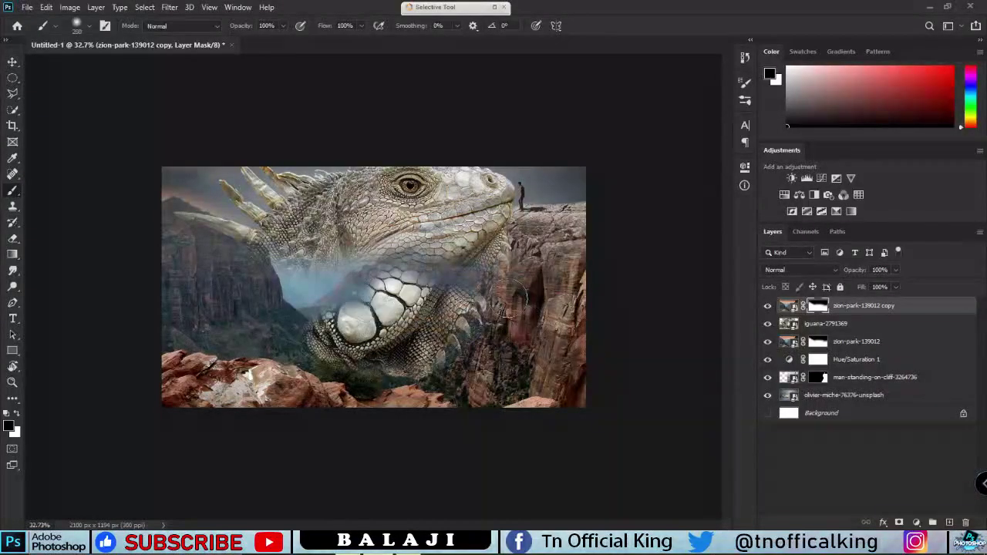
Reveal the iguana's spines, restore rock over its lower scales, and shift it slightly left.
key(bracketright)
drag(595, 260, 571, 309)
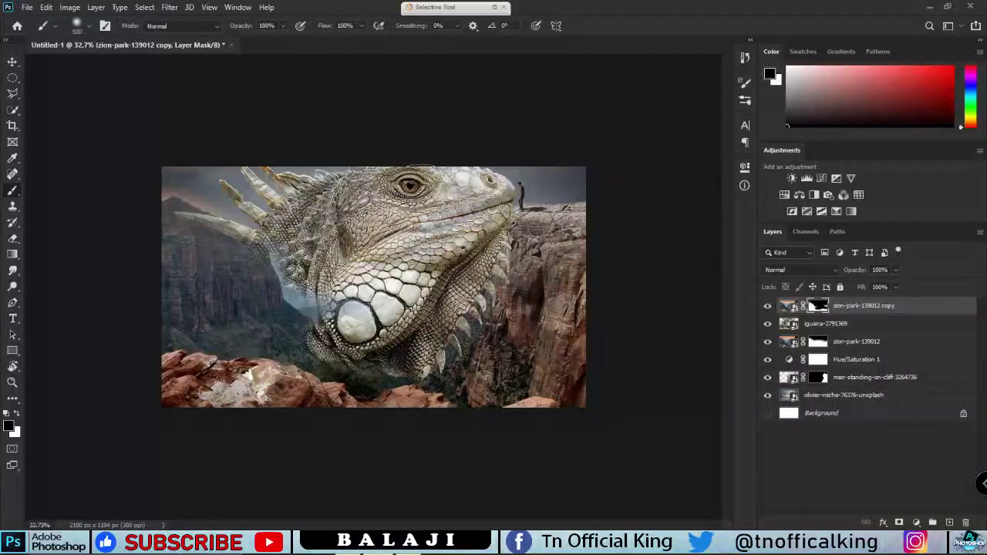
mouse_move(126, 214)
mouse_down()
mouse_move(232, 285)
mouse_move(262, 324)
mouse_move(255, 327)
mouse_up()
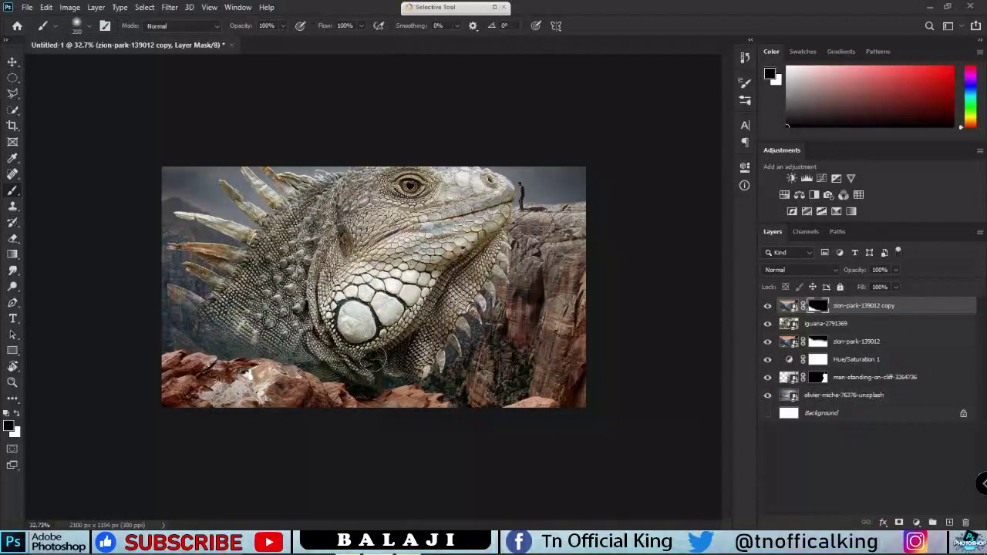
scroll(371, 371, up, 3)
scroll(432, 348, up, 2)
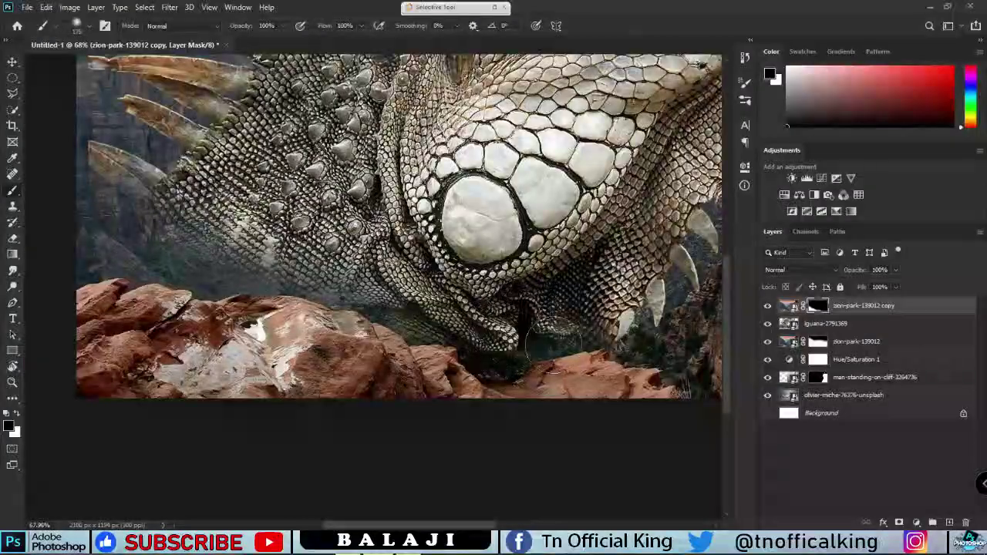
scroll(354, 278, left, 1)
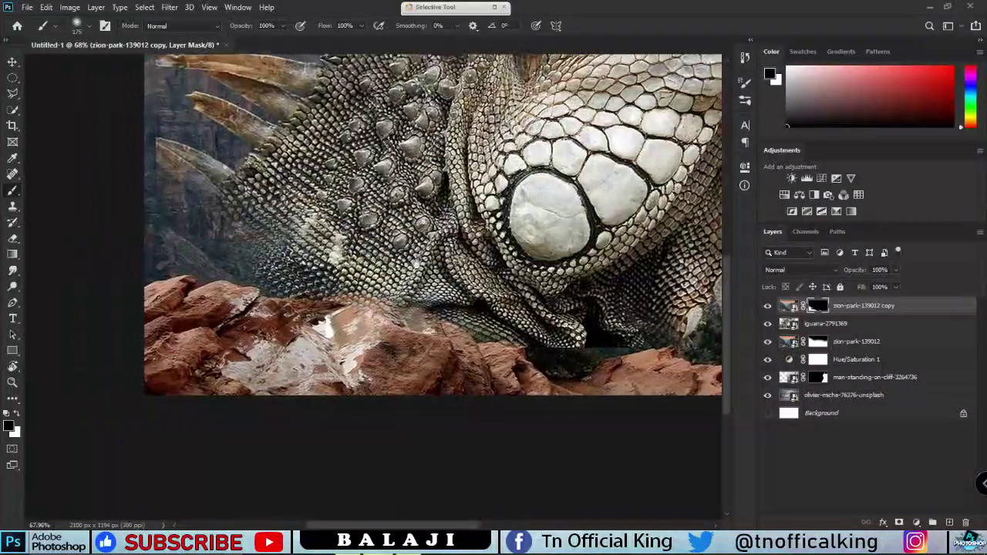
scroll(372, 262, left, 4)
drag(378, 266, 463, 231)
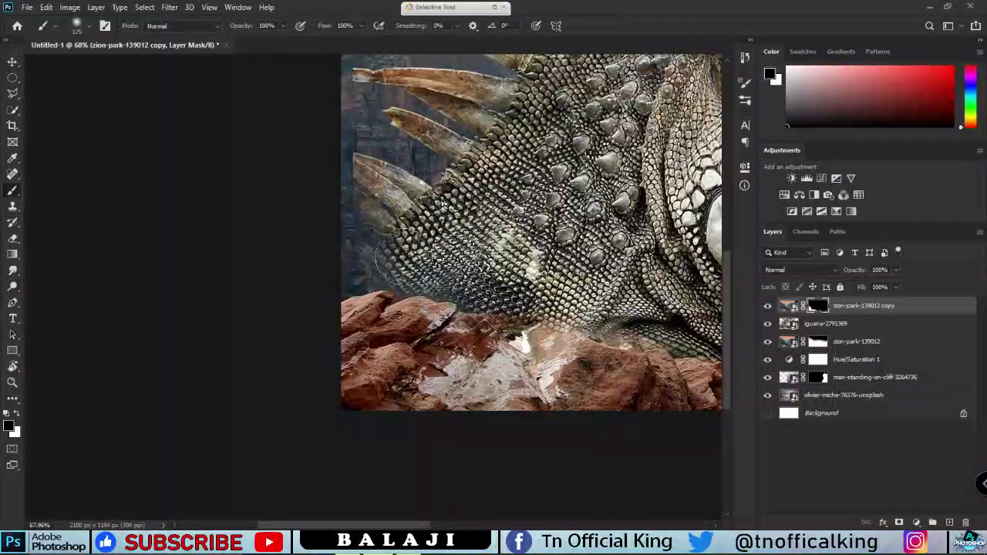
scroll(461, 203, down, 3)
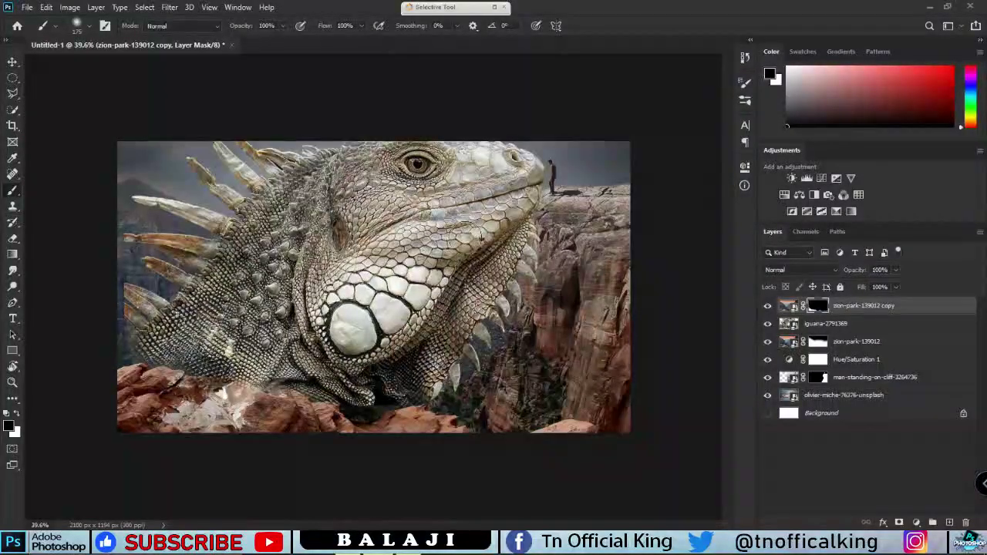
key(v)
drag(416, 263, 381, 275)
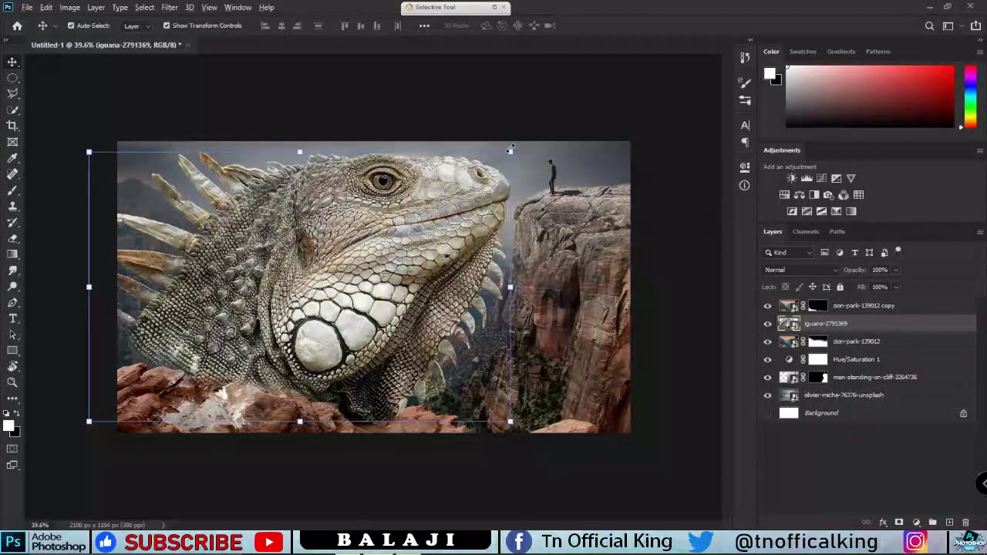
Enlarge, tilt and reposition the iguana toward the left edge, then apply the transform.
drag(495, 159, 524, 132)
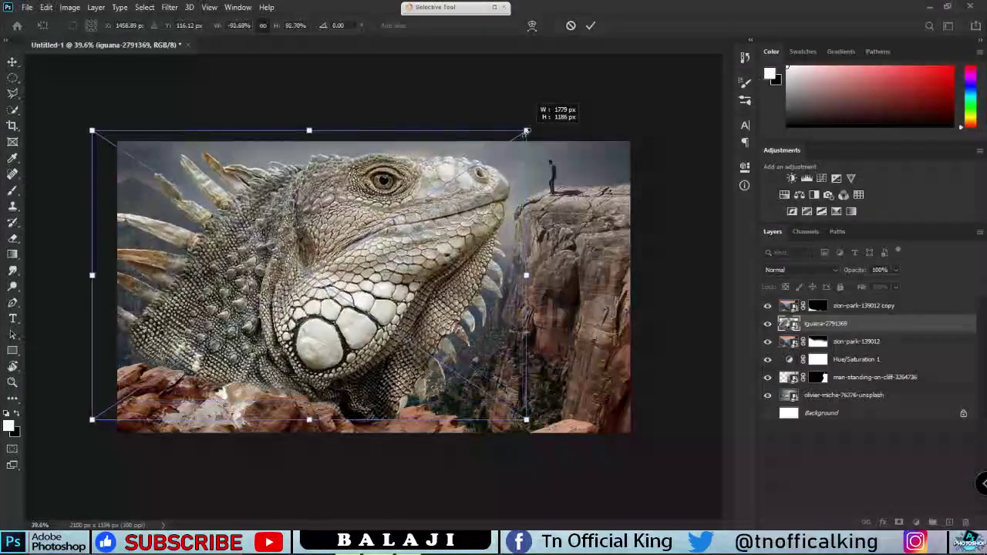
drag(452, 194, 426, 220)
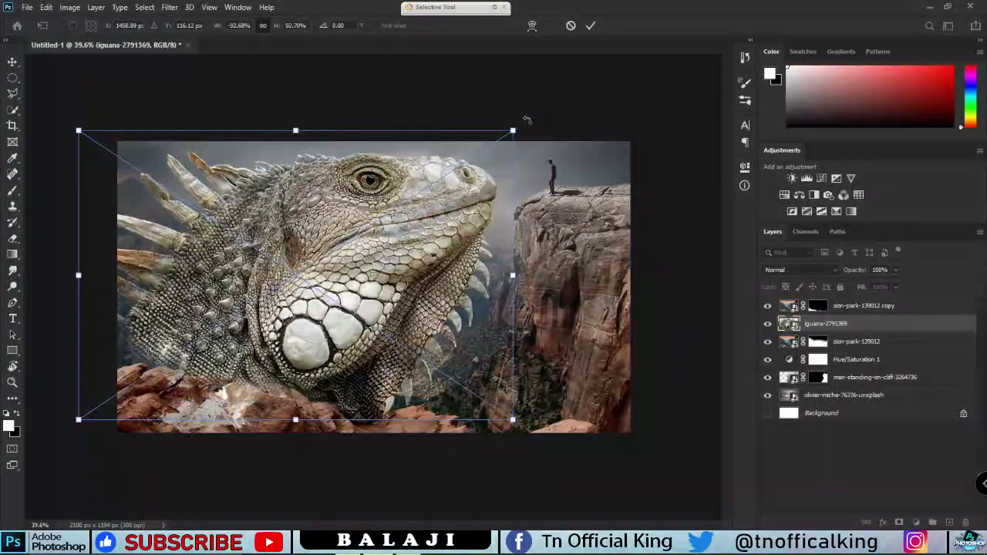
drag(526, 120, 571, 111)
mouse_move(431, 188)
mouse_down()
mouse_move(428, 216)
mouse_move(440, 227)
mouse_up()
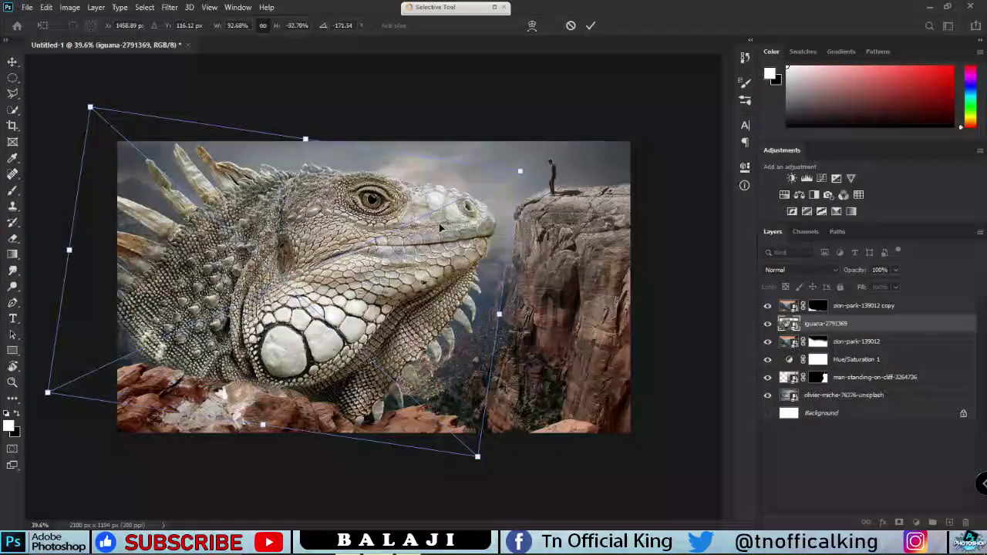
click(590, 26)
scroll(432, 255, up, 3)
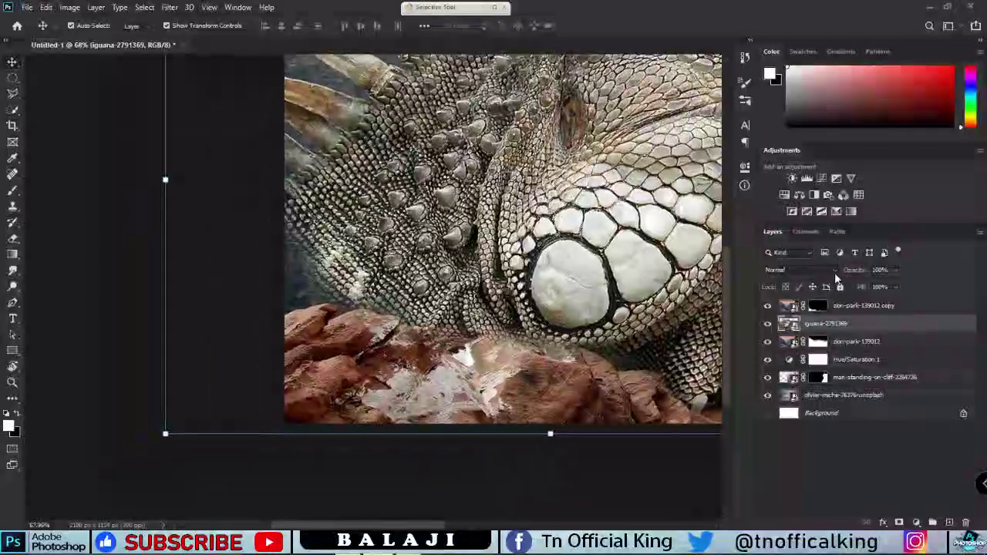
Paint black on the rock copy's mask along the iguana's left edge.
click(818, 305)
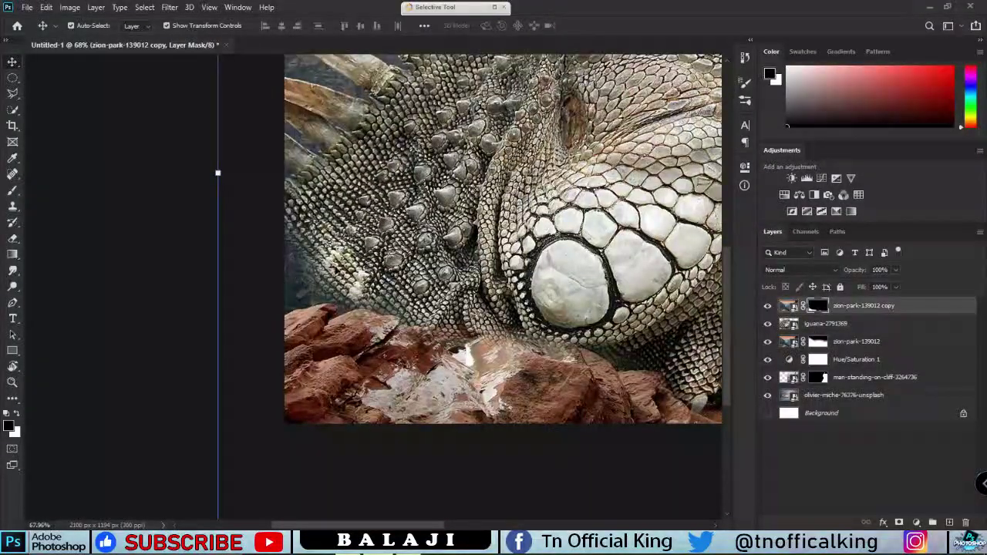
key(b)
drag(266, 261, 393, 185)
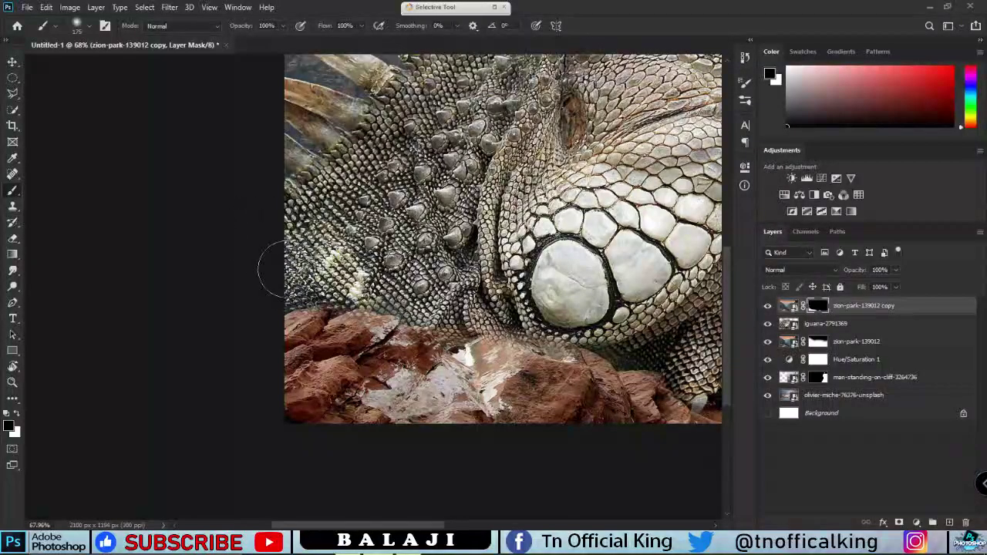
scroll(526, 258, right, 5)
scroll(526, 258, down, 3)
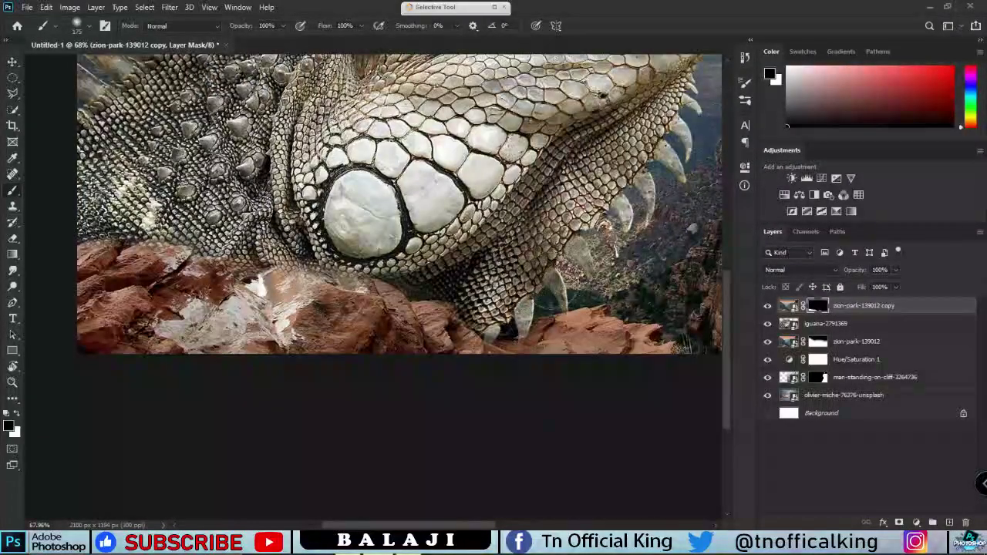
Paint white rock back over the iguana's claws and duplicate the rock layer.
key(x)
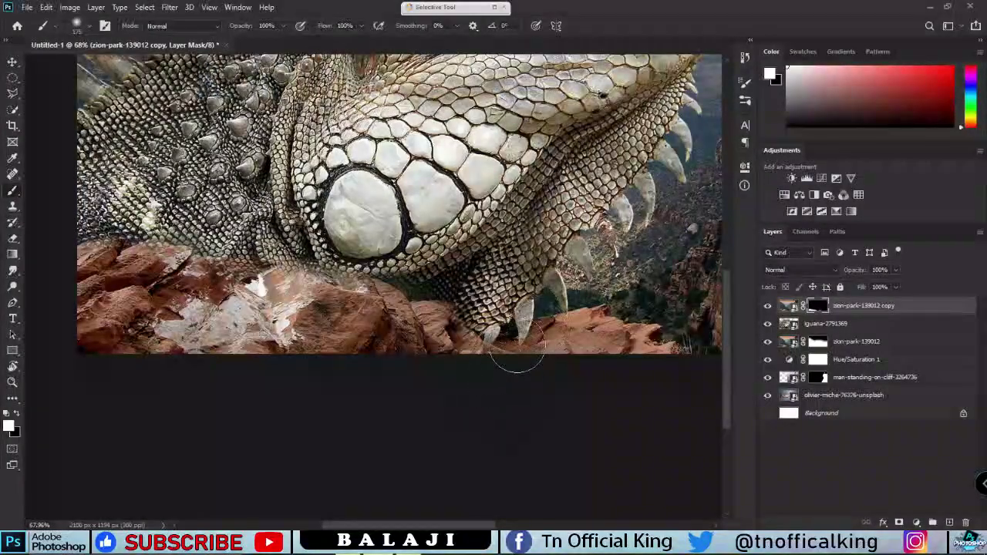
drag(533, 316, 505, 339)
scroll(509, 346, down, 3)
scroll(527, 309, down, 3)
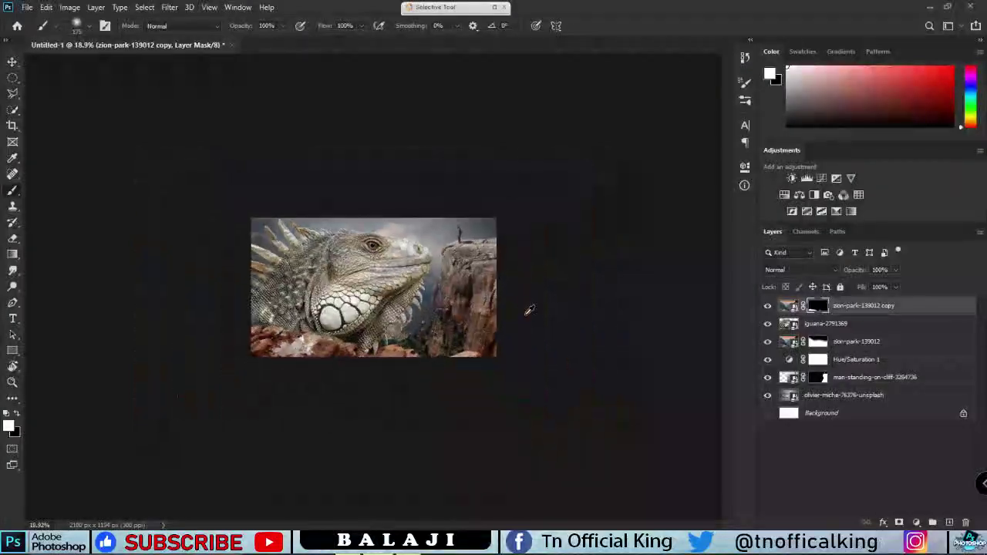
scroll(527, 309, up, 3)
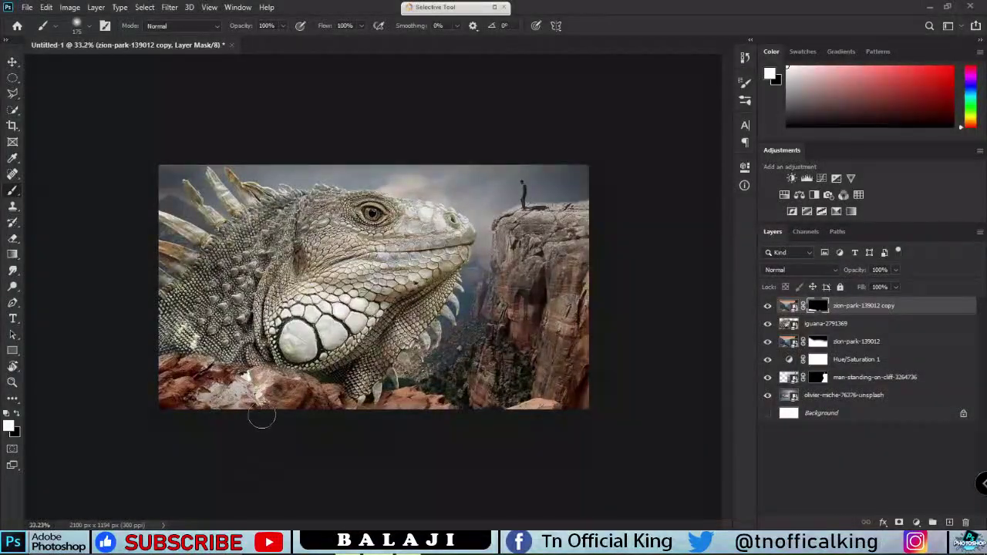
key(v)
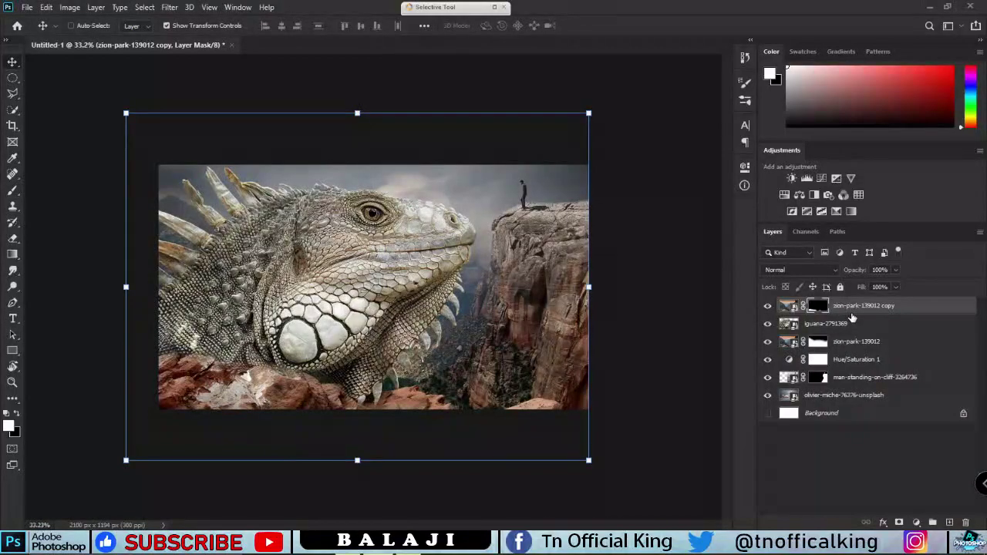
key(ctrl+j)
Move the rock duplicate left and erase its mask to reveal the iguana's cheek scale.
drag(319, 423, 387, 403)
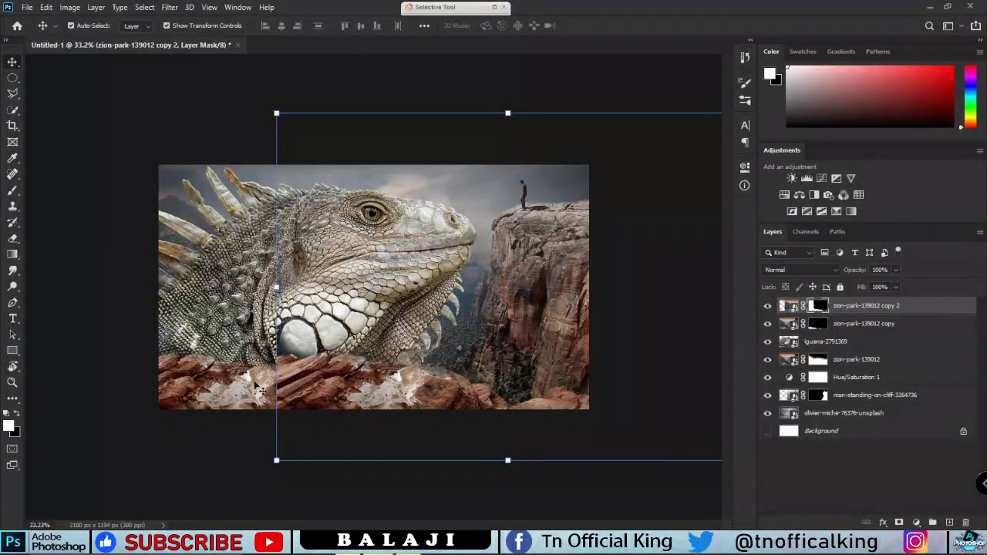
key(e)
scroll(362, 293, up, 3)
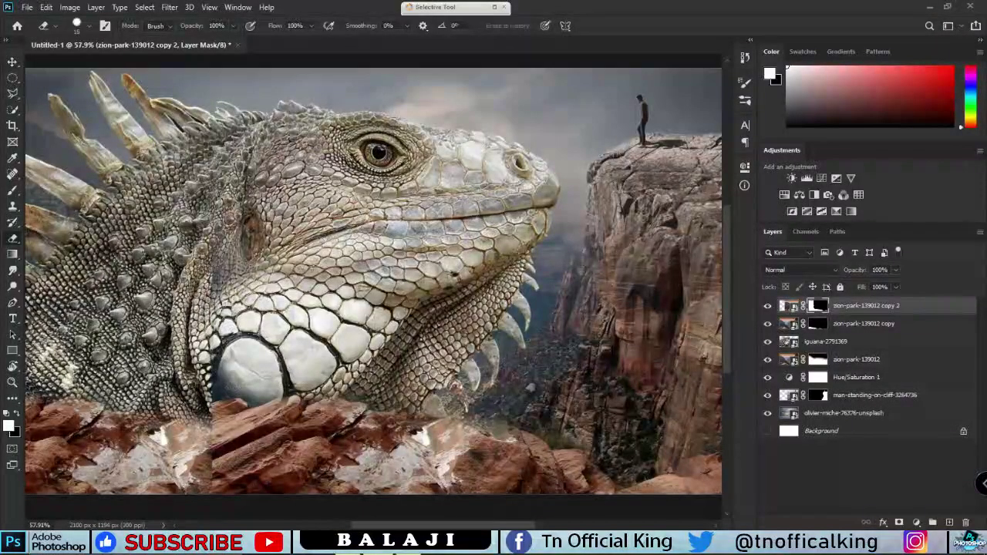
key(bracketright)
key(bracketright)
drag(257, 370, 316, 398)
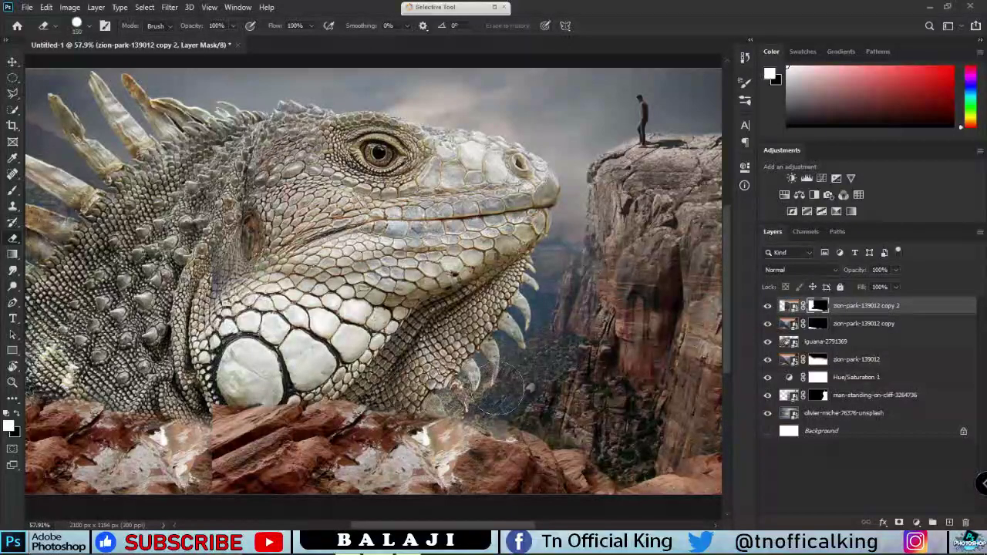
Switch the eraser to a Soft Round brush with the rock copy's mask targeted.
drag(679, 424, 557, 324)
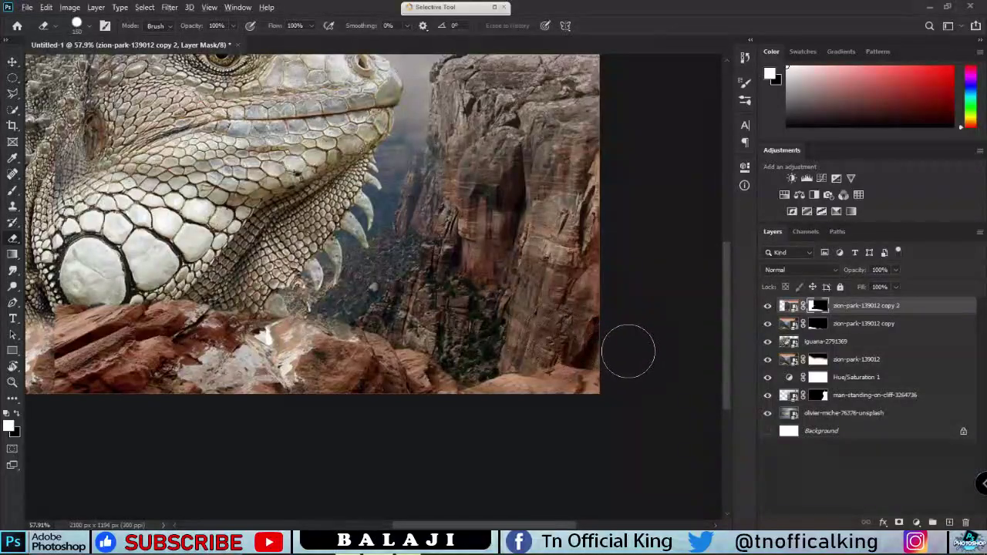
scroll(628, 352, down, 3)
scroll(360, 300, up, 3)
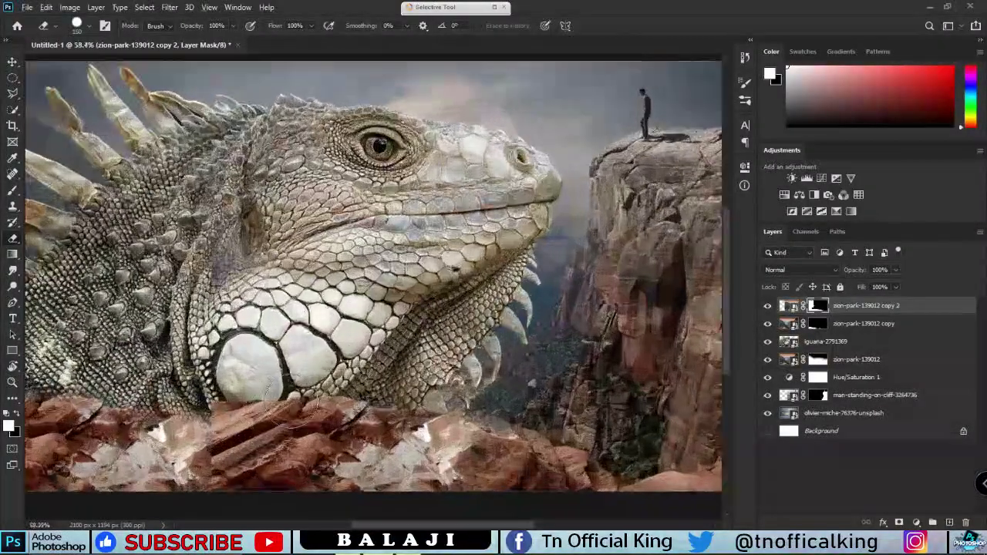
right_click(288, 378)
click(384, 300)
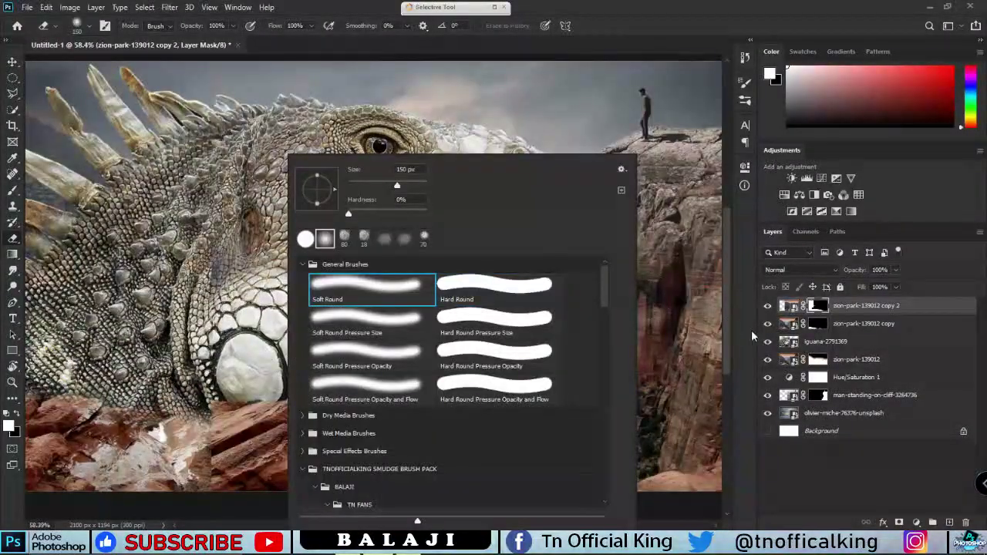
click(787, 306)
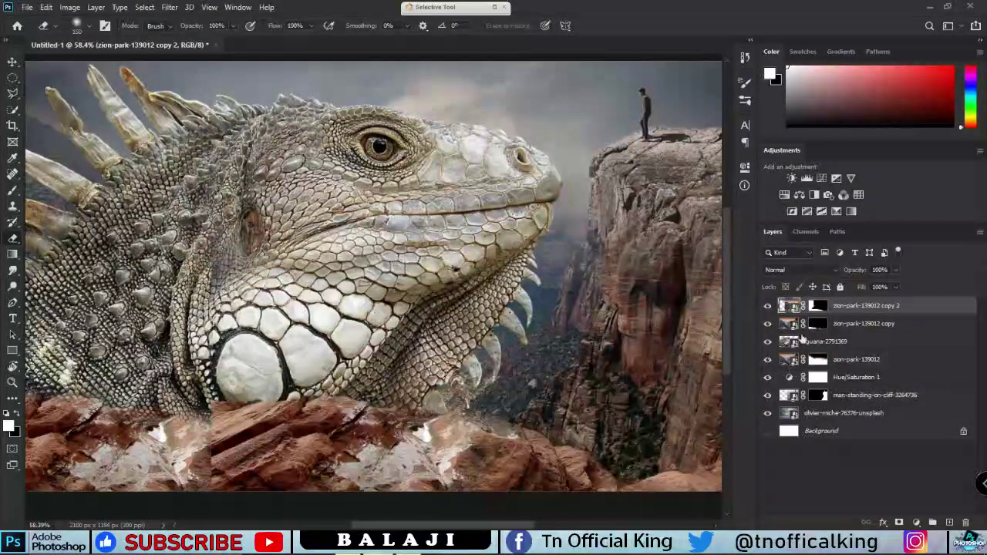
click(817, 306)
Shift the duplicated rocks into place along the bottom edge.
scroll(445, 430, down, 5)
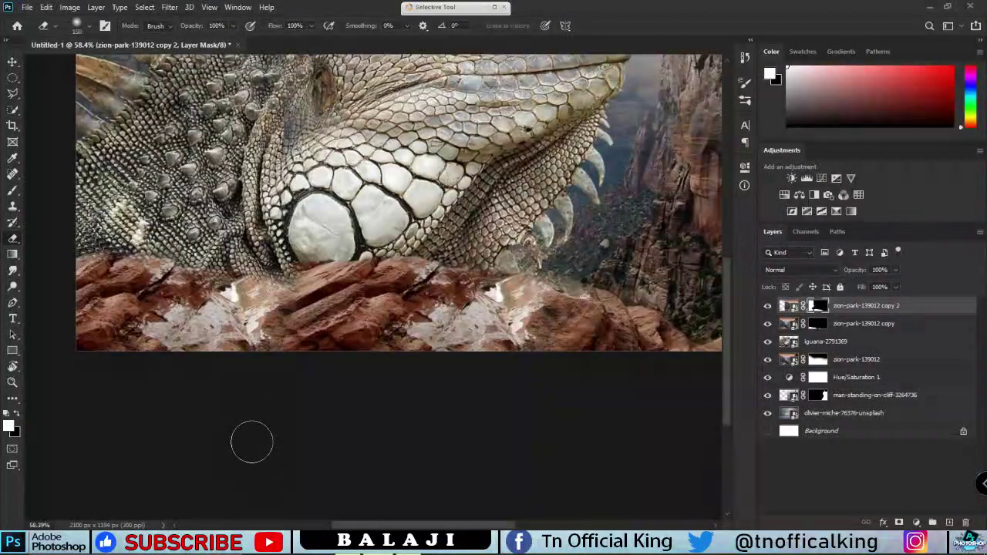
key(v)
drag(364, 307, 330, 316)
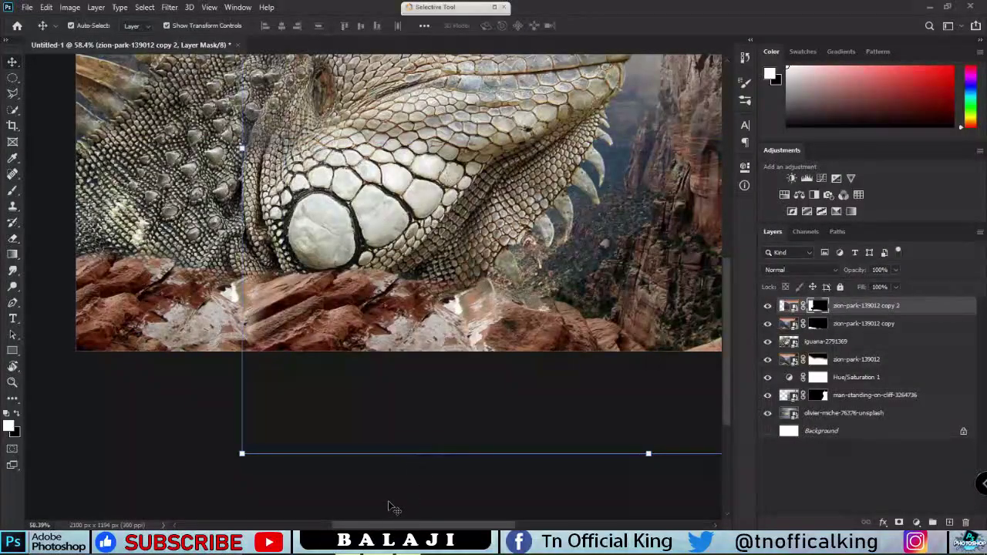
scroll(397, 517, down, 5)
scroll(453, 448, down, 3)
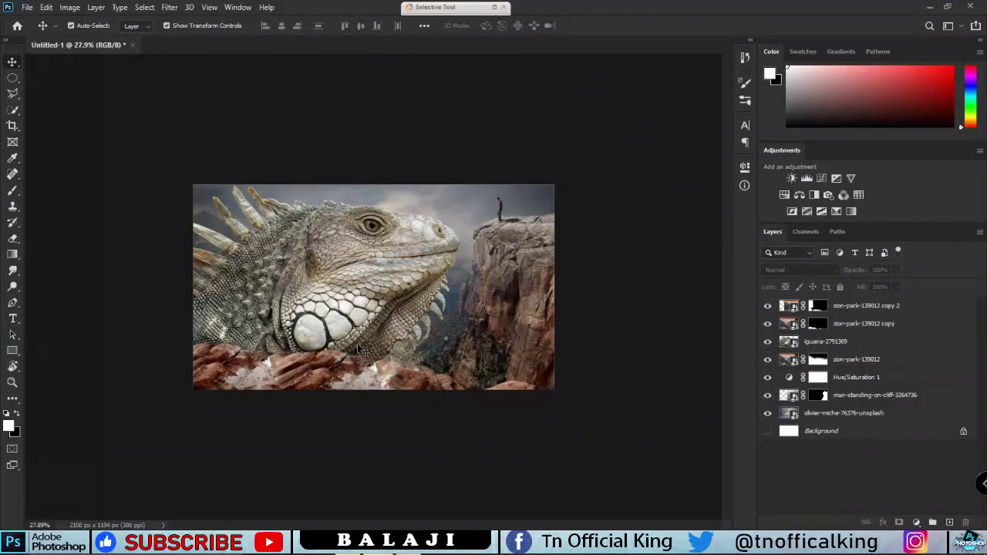
click(579, 311)
click(529, 114)
scroll(359, 207, up, 5)
scroll(359, 206, down, 3)
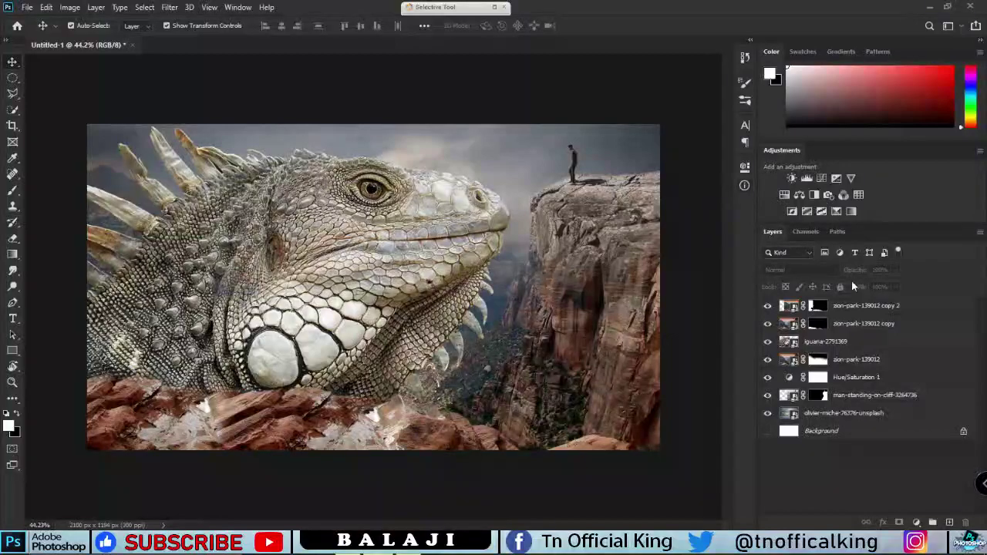
Add a Brightness/Contrast adjustment above the rock copy with brightness at -9.
click(872, 307)
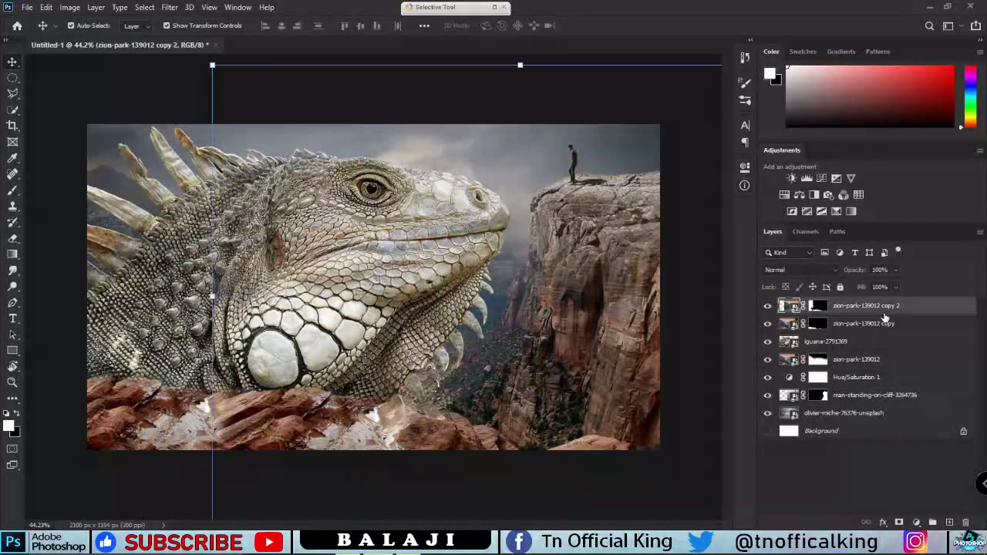
click(916, 524)
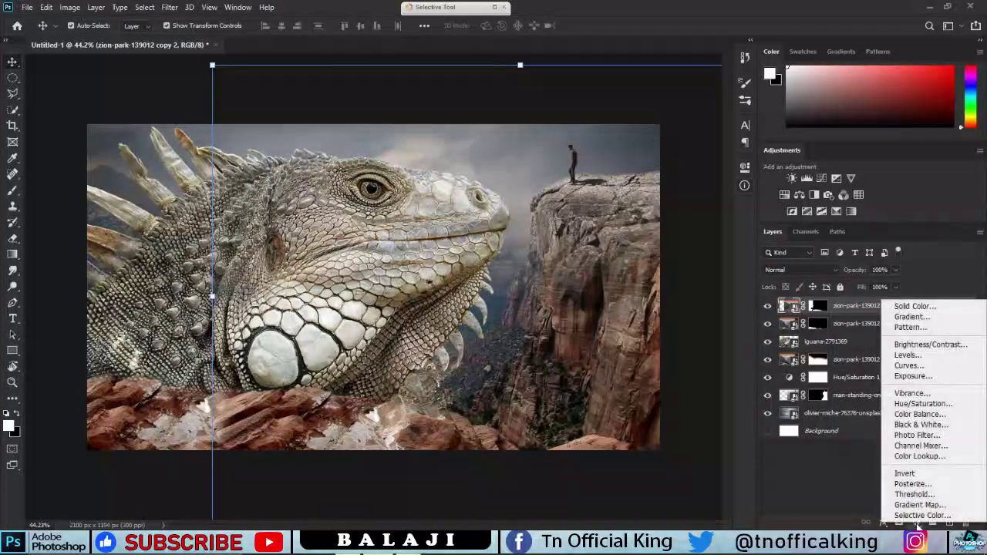
key(Escape)
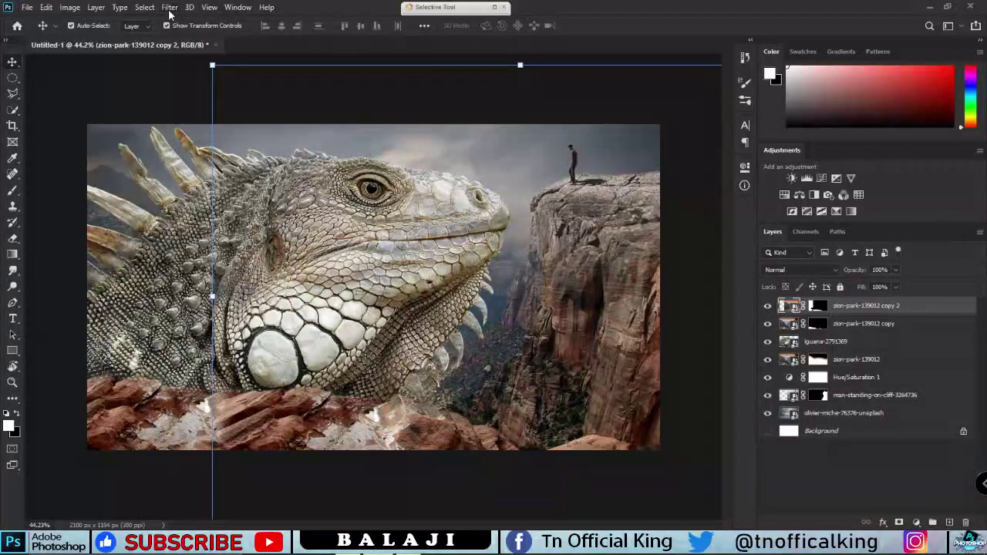
click(169, 7)
click(693, 116)
click(916, 523)
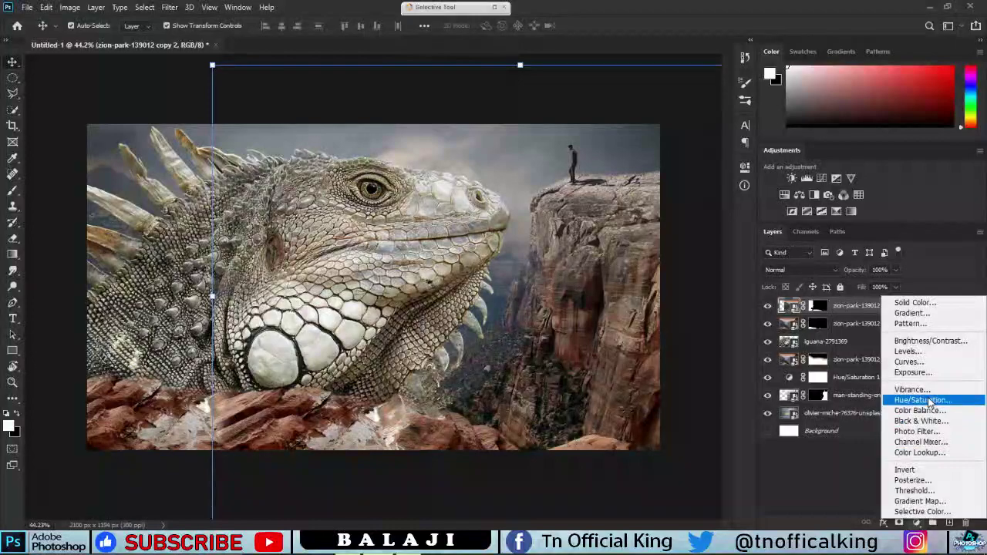
click(952, 343)
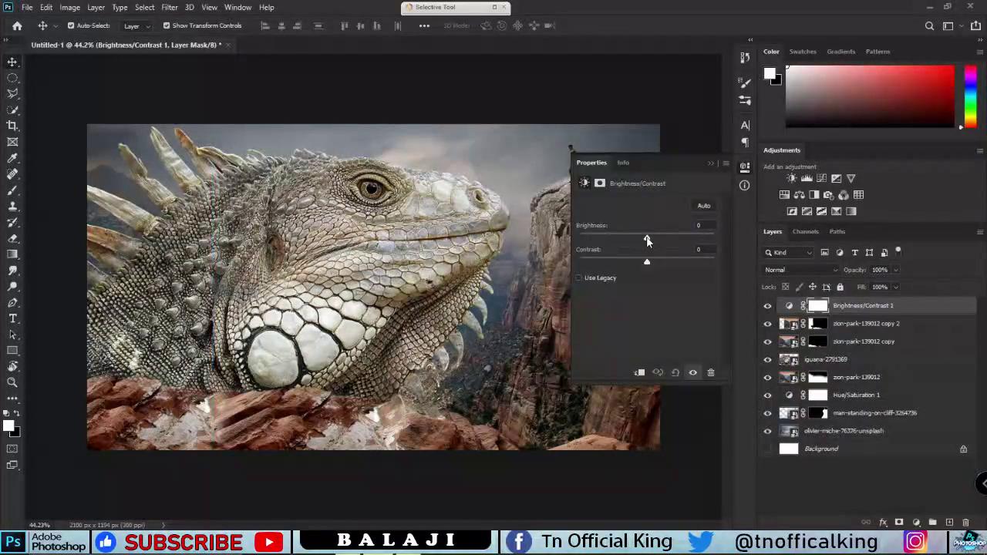
drag(647, 242, 648, 236)
Nudge the brightness slightly lower and add a Hue/Saturation adjustment above the iguana layer.
click(710, 163)
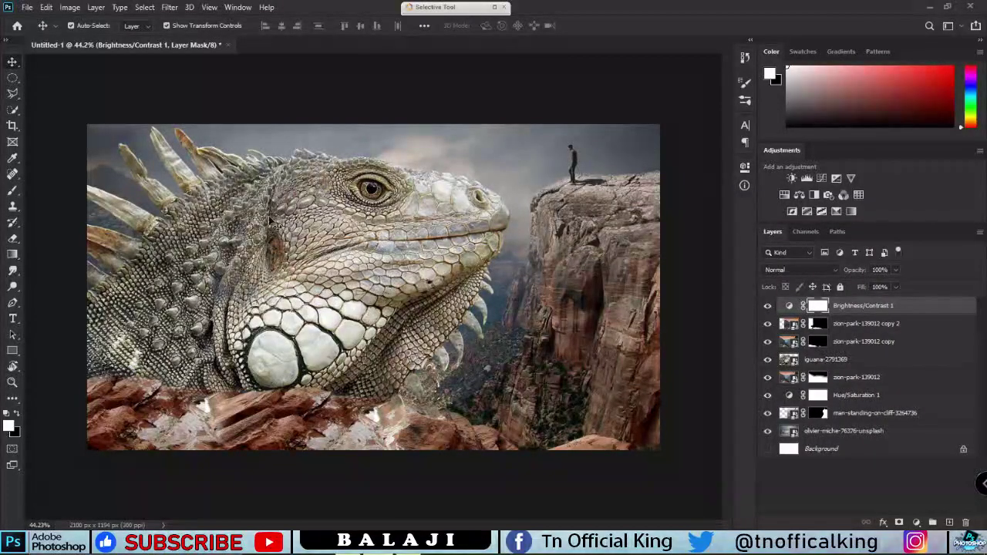
click(896, 365)
click(918, 523)
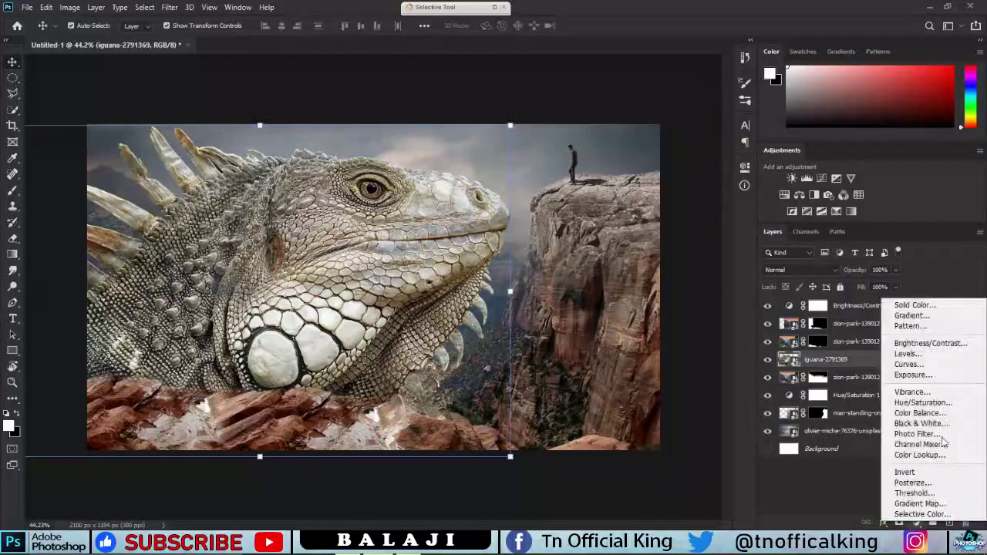
click(921, 408)
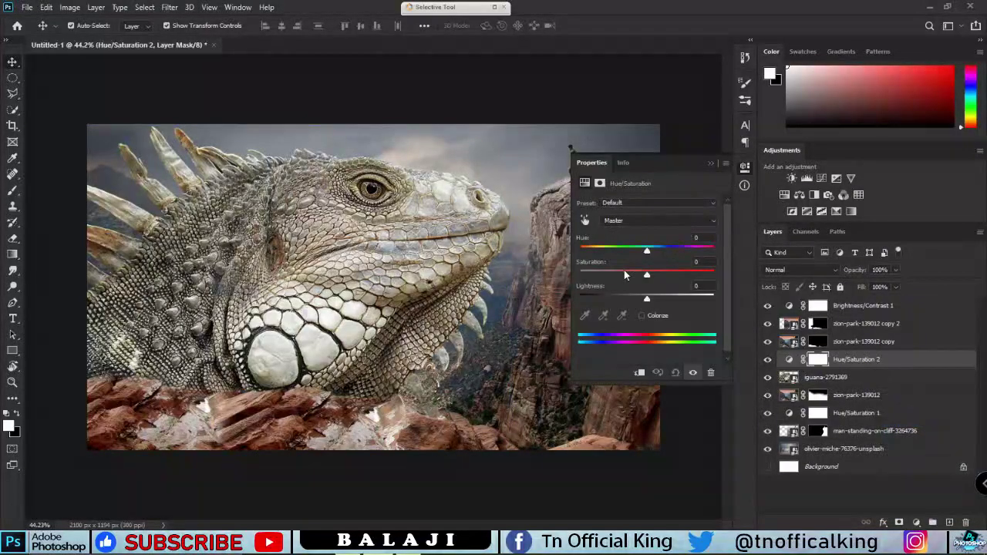
Set saturation -40 and lightness -5, clipping the adjustment to the iguana only.
mouse_move(647, 274)
mouse_down()
mouse_move(582, 272)
mouse_move(609, 270)
mouse_up()
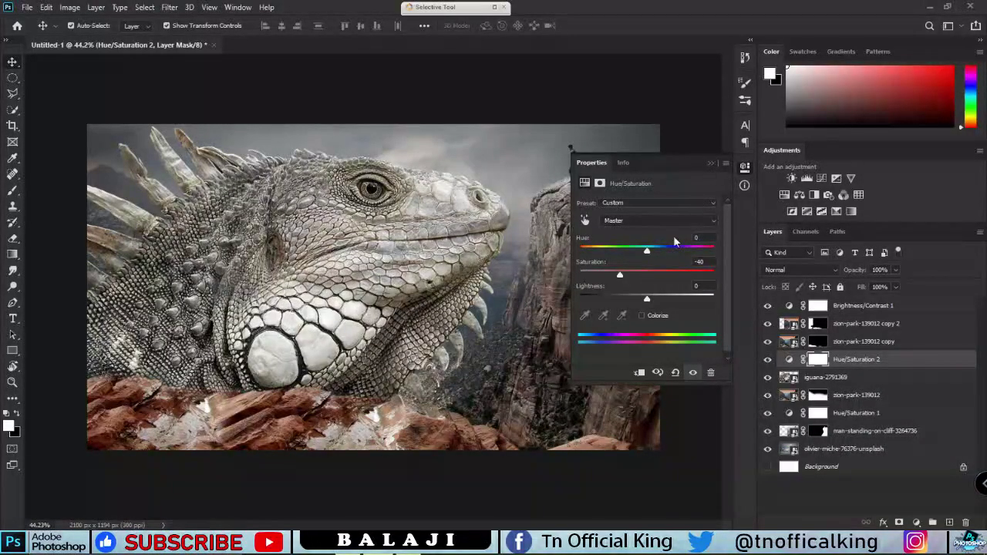
drag(648, 303, 645, 303)
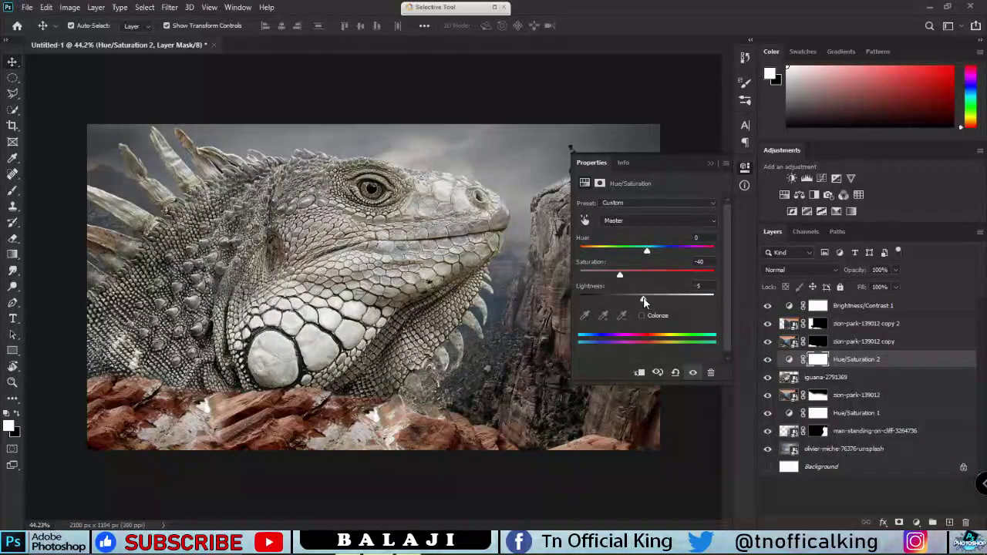
click(710, 164)
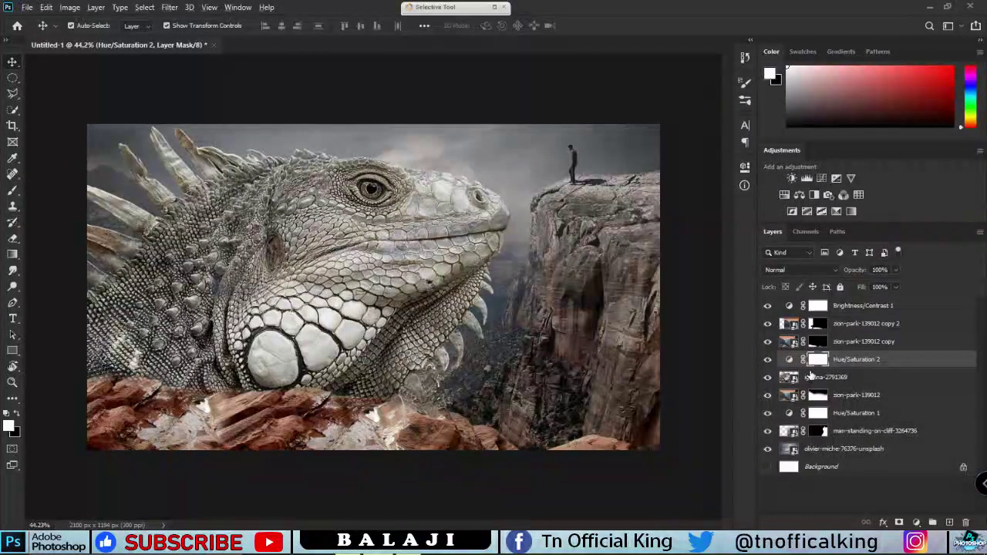
alt+click(812, 368)
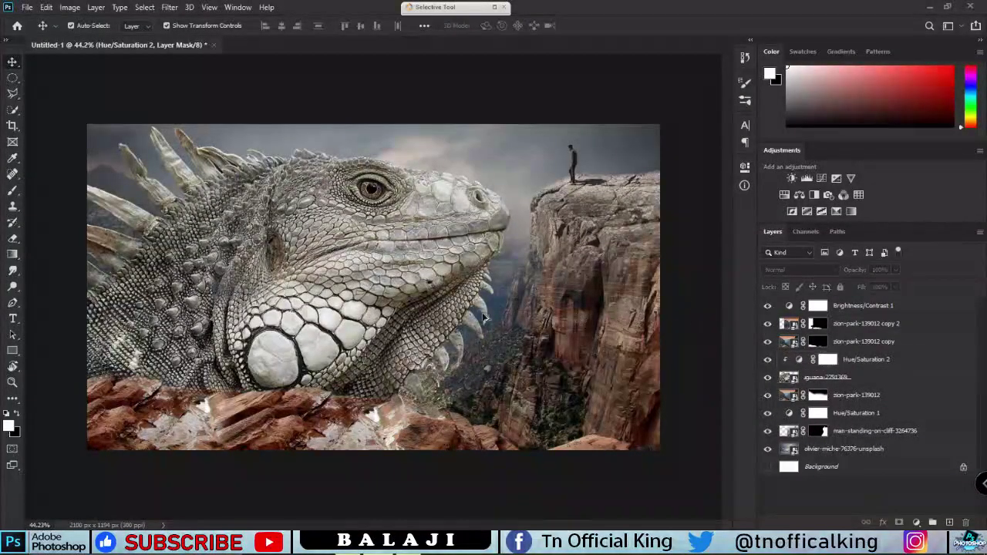
scroll(436, 361, down, 3)
scroll(436, 360, up, 3)
click(864, 323)
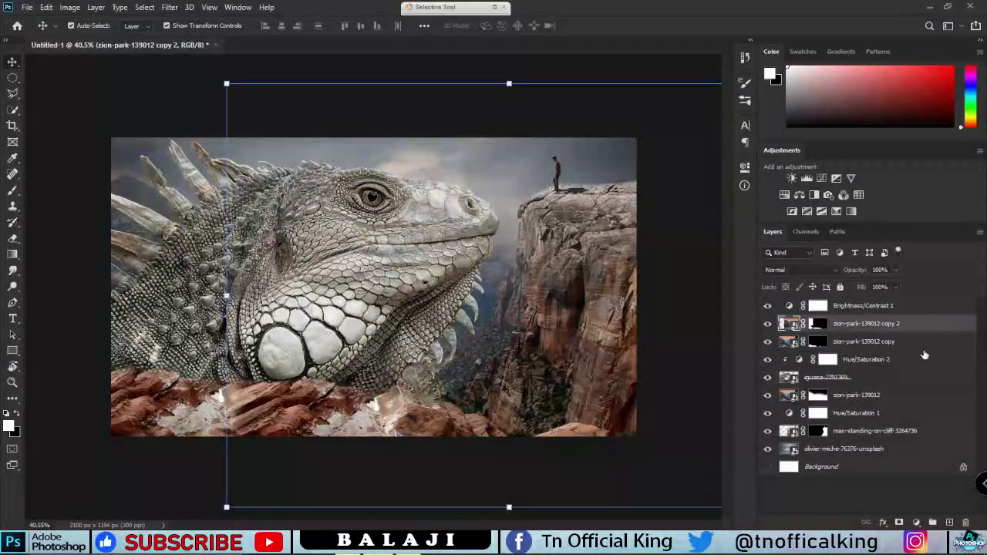
Merge zion-park-139012 copy and copy 2 into a single rock layer.
shift+click(859, 343)
right_click(864, 343)
click(779, 373)
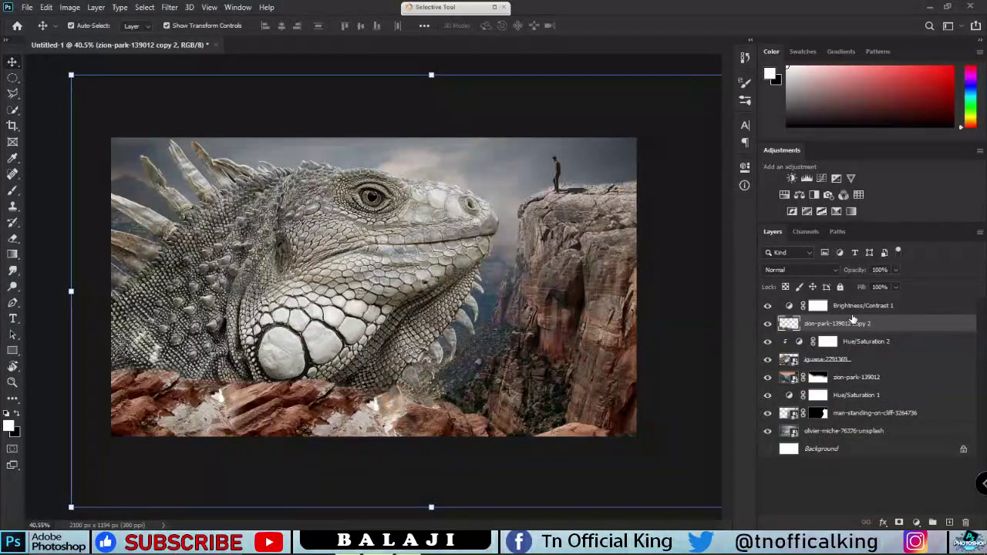
Add a Hue/Saturation adjustment above the merged rocks with saturation -23.
click(917, 523)
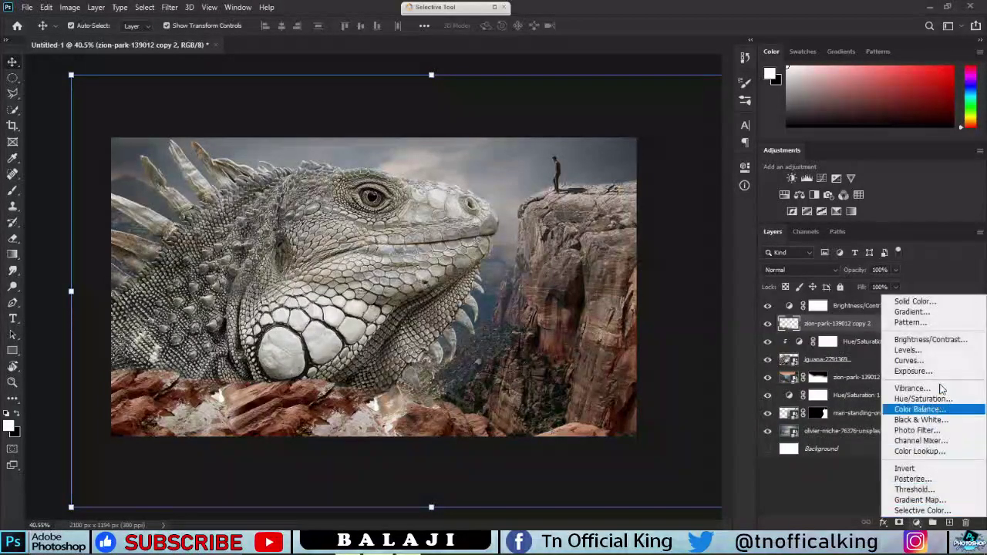
click(924, 399)
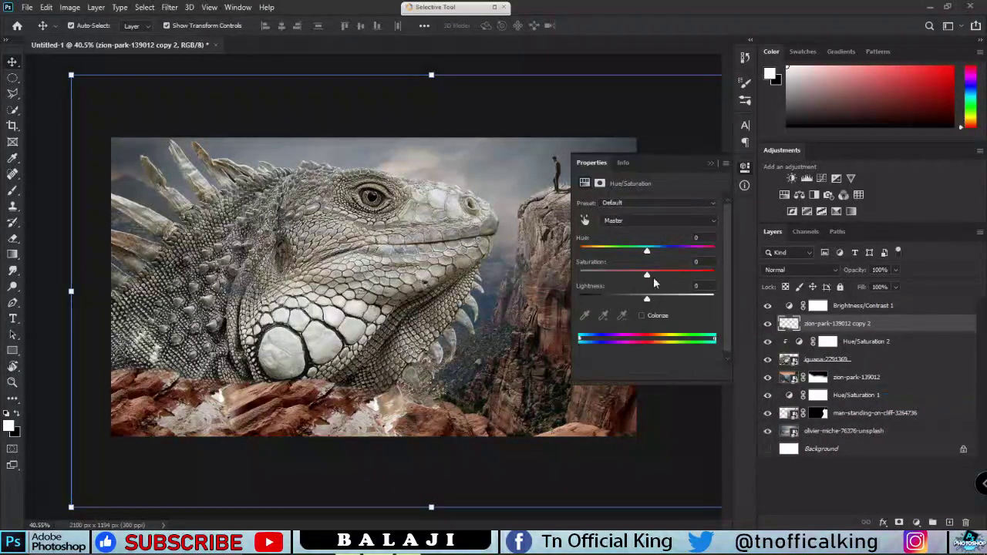
drag(651, 274, 625, 272)
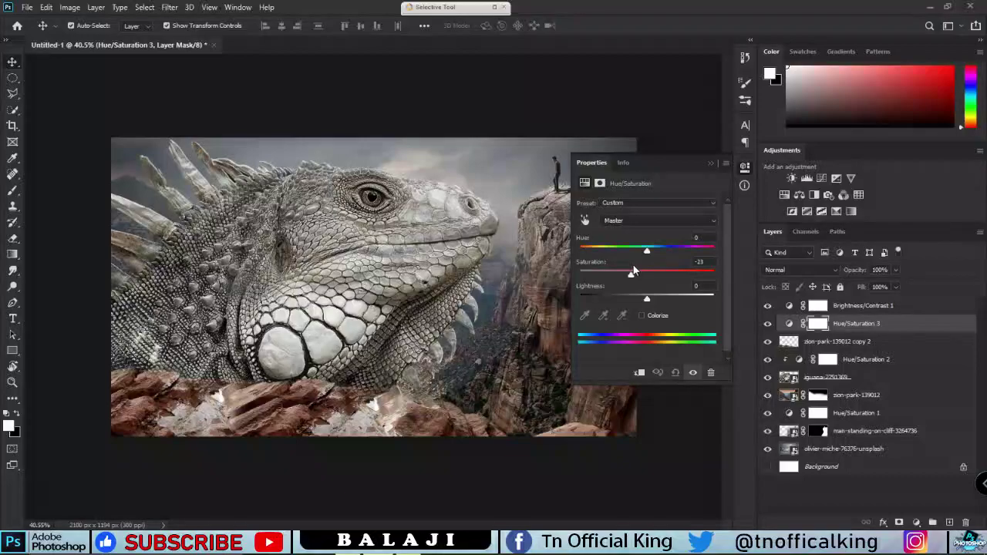
click(711, 163)
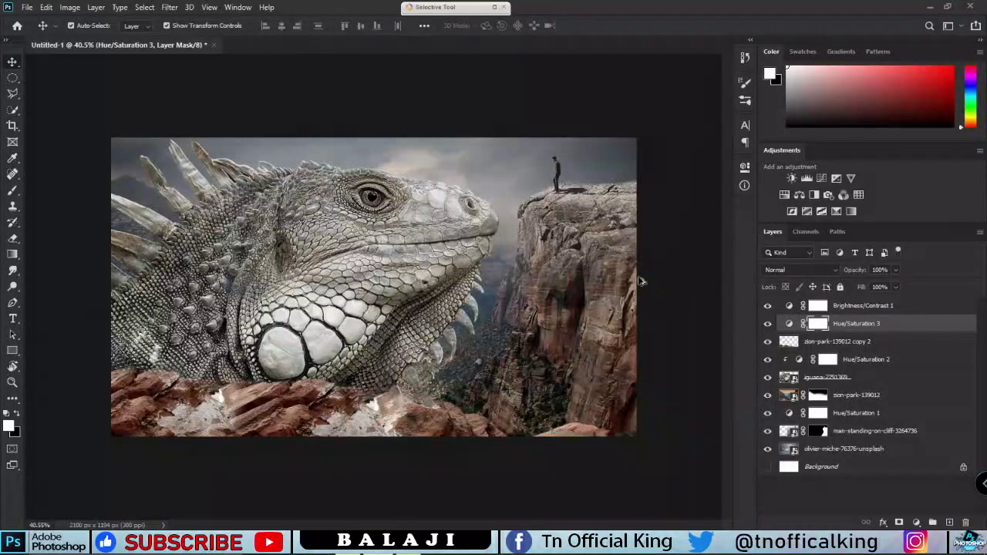
key(ctrl+minus)
key(ctrl+0)
click(670, 239)
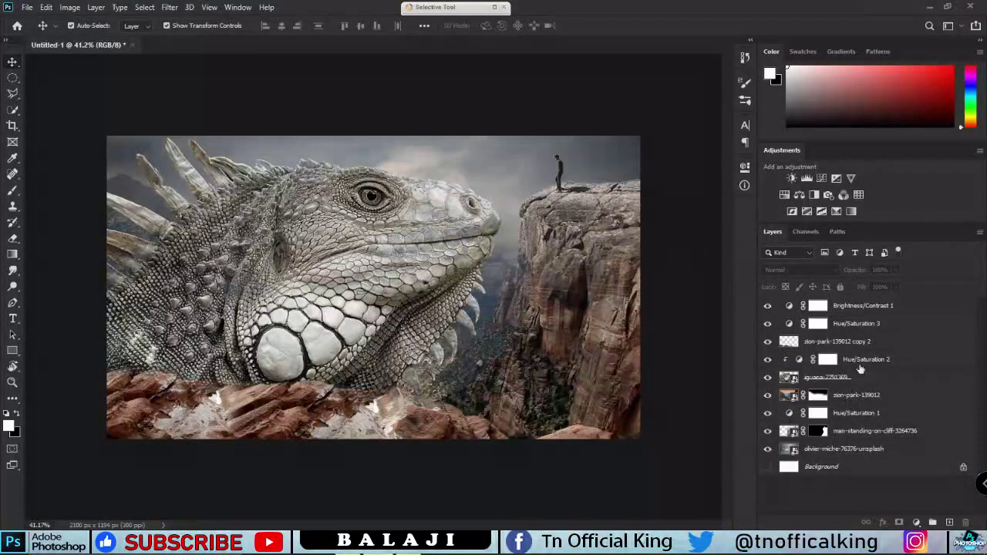
Add a top Levels adjustment with midtones 0.84 and white input 235, then a Curves adjustment.
click(896, 307)
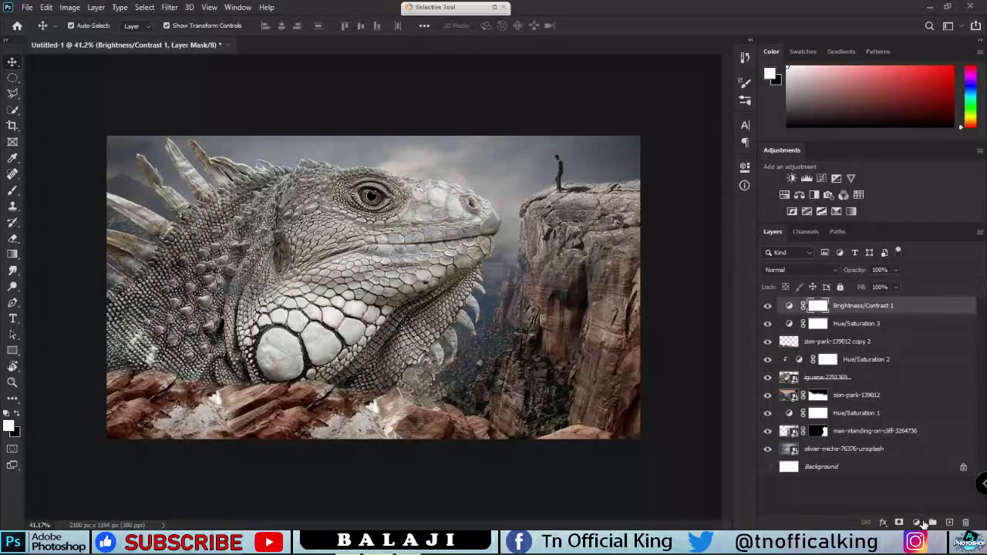
click(923, 523)
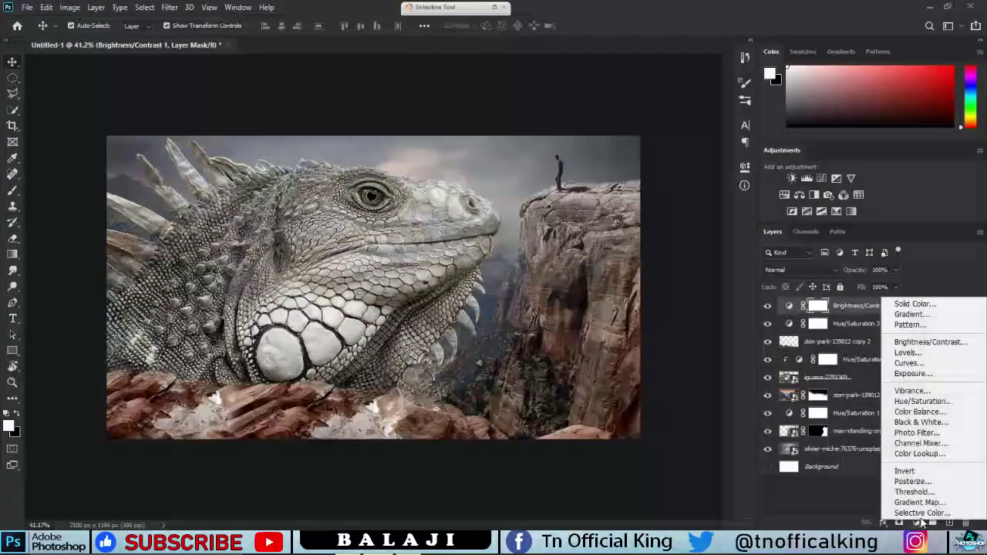
click(928, 354)
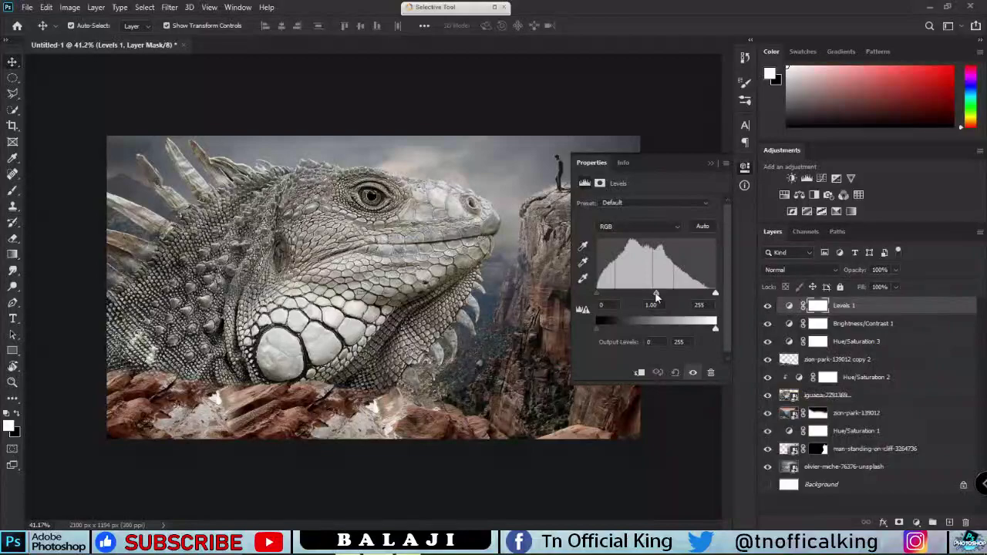
drag(655, 295, 704, 291)
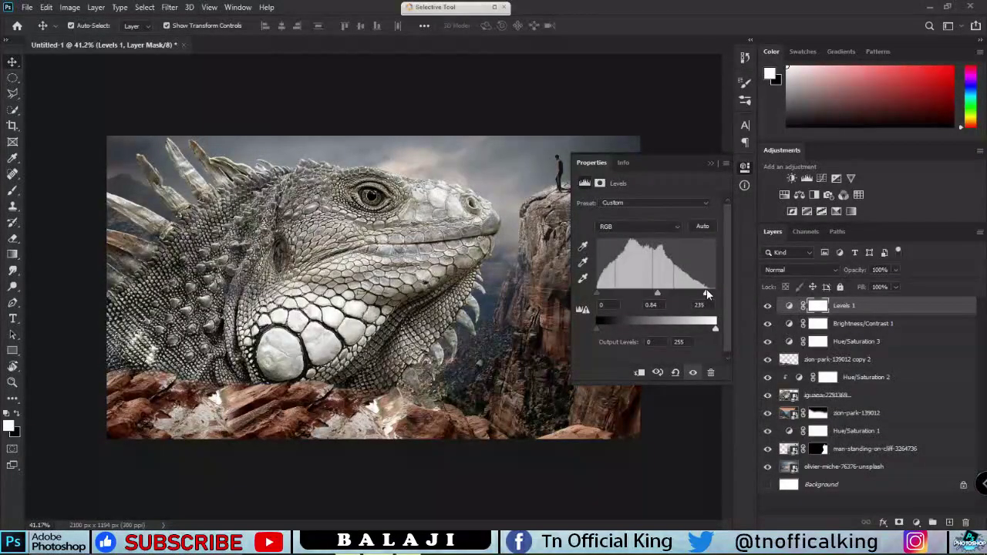
drag(706, 295, 708, 295)
click(714, 167)
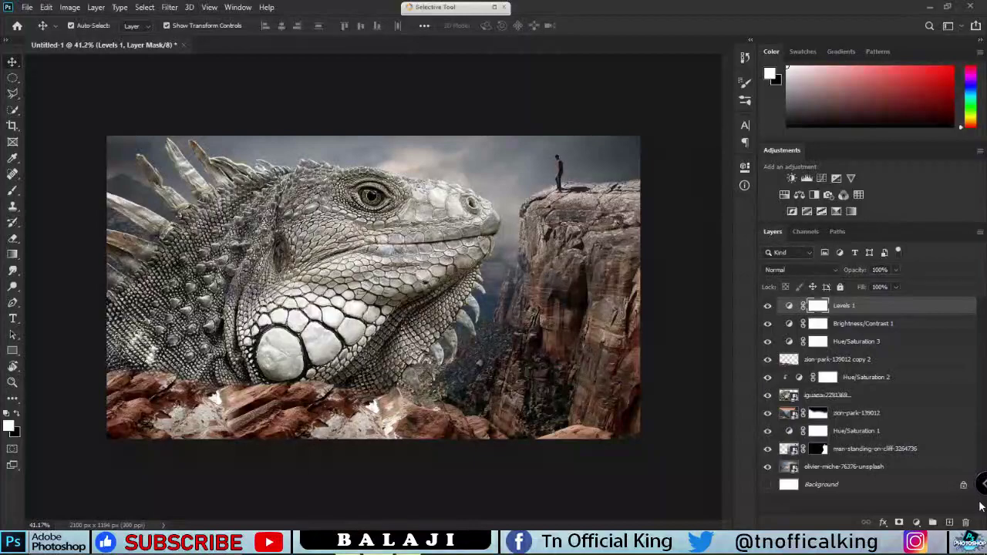
click(916, 523)
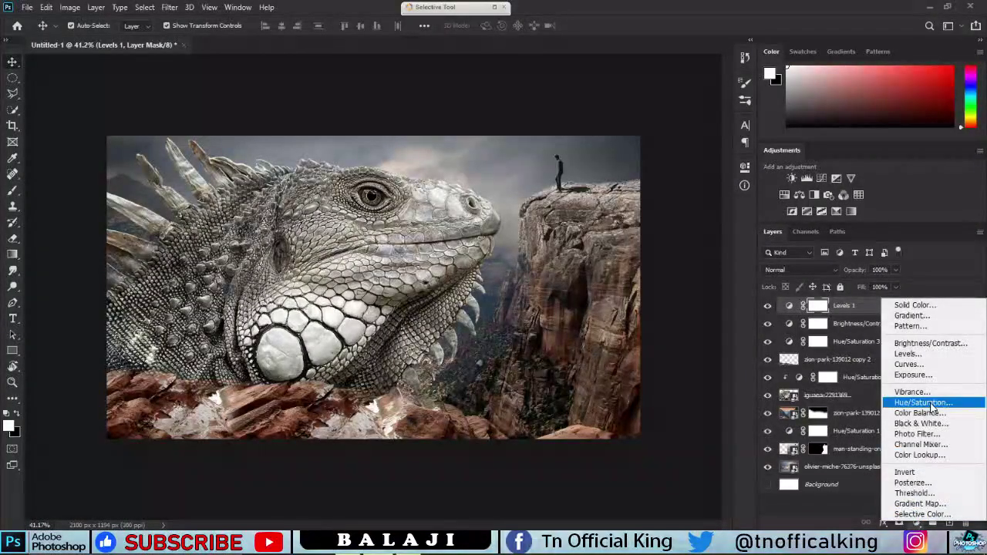
click(926, 366)
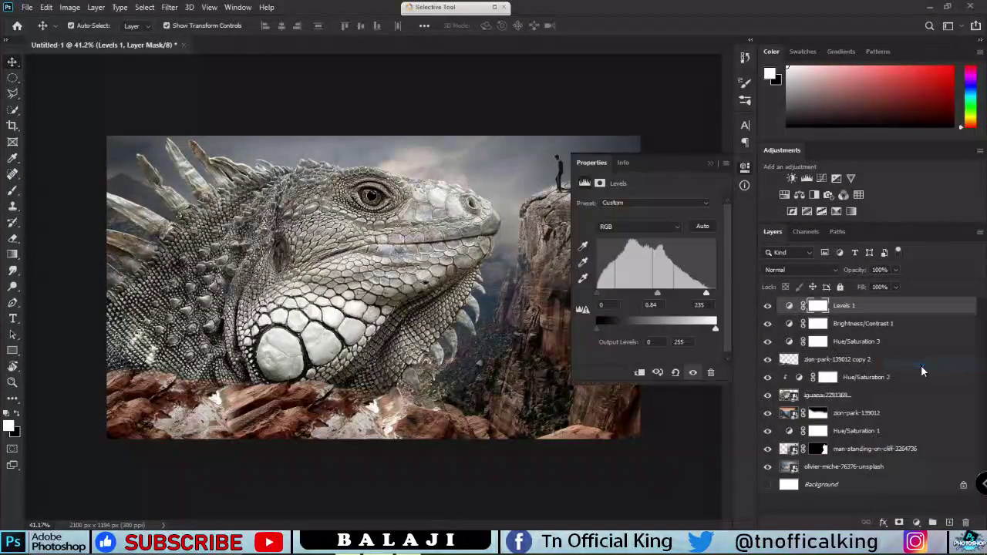
Shape the Curves 1 RGB curve, ending with a point at input 205, output 216.
drag(645, 301, 655, 310)
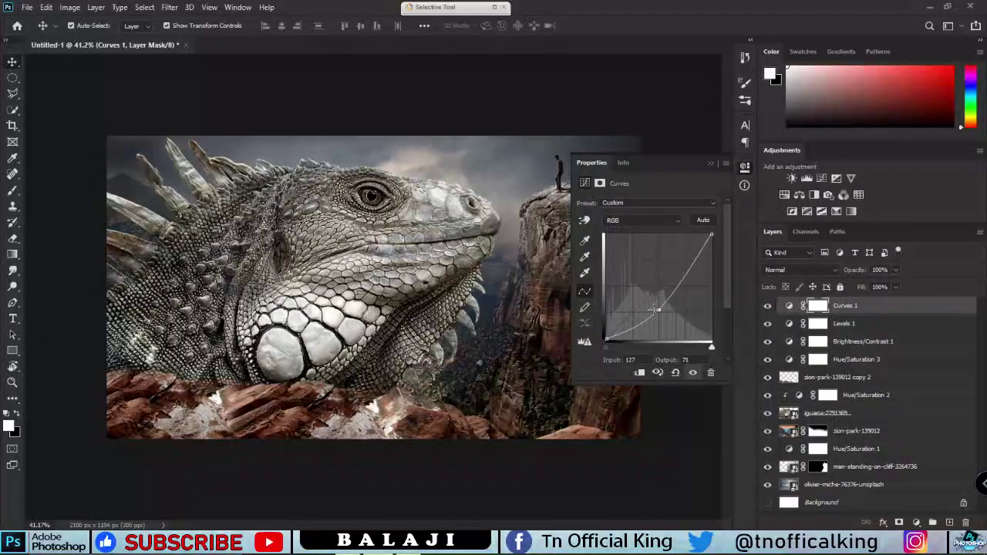
drag(683, 261, 696, 263)
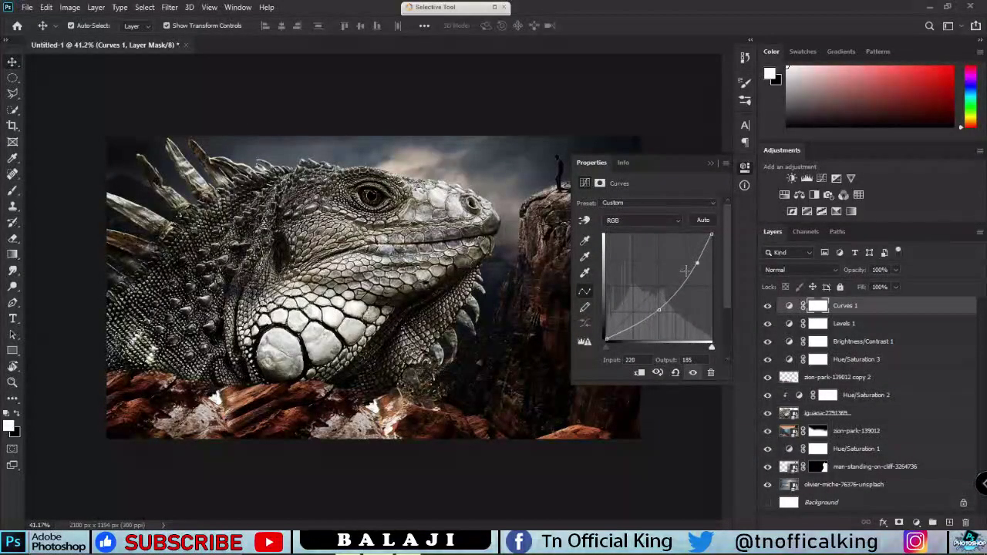
mouse_move(646, 318)
mouse_down()
mouse_move(646, 301)
mouse_move(648, 318)
mouse_up()
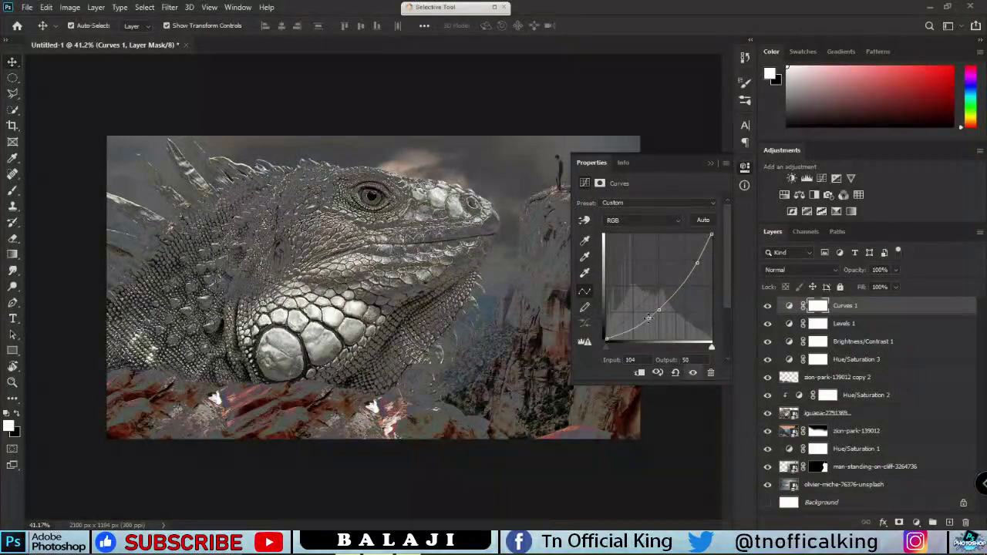
click(711, 220)
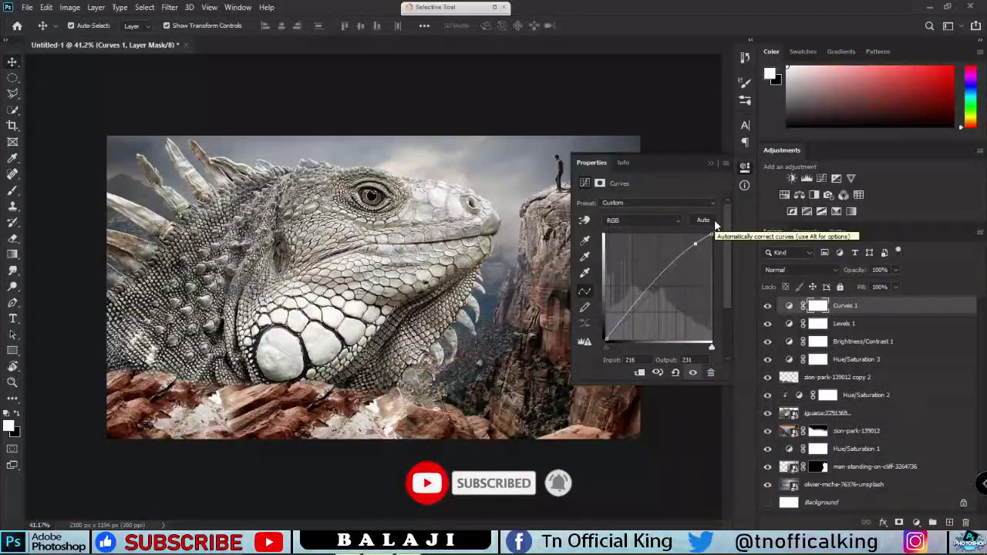
mouse_move(676, 263)
mouse_down()
mouse_move(676, 272)
mouse_move(692, 248)
mouse_up()
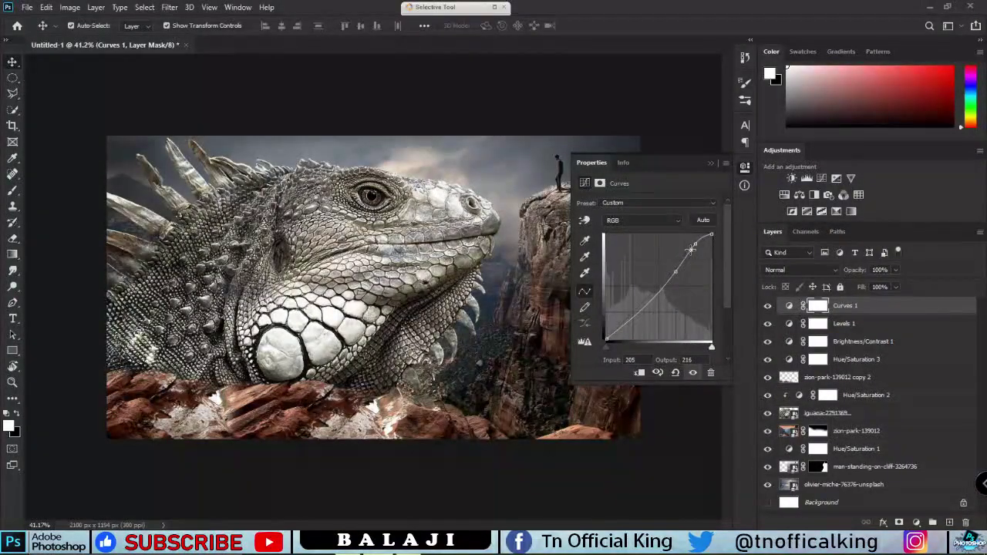
click(711, 163)
Toggle Curves 1 on and off to compare before and after, leaving it on.
click(767, 307)
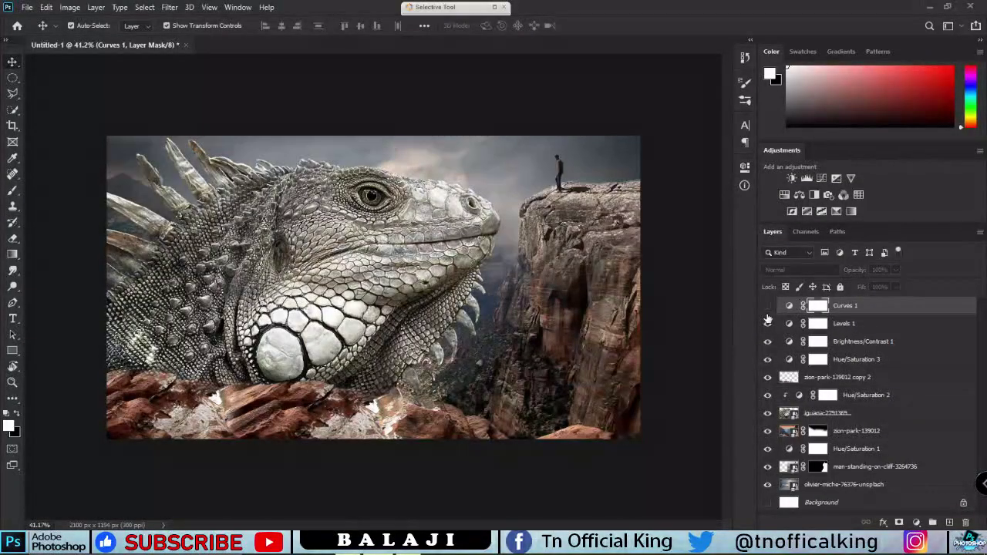
click(768, 307)
click(698, 187)
scroll(470, 197, up, 3)
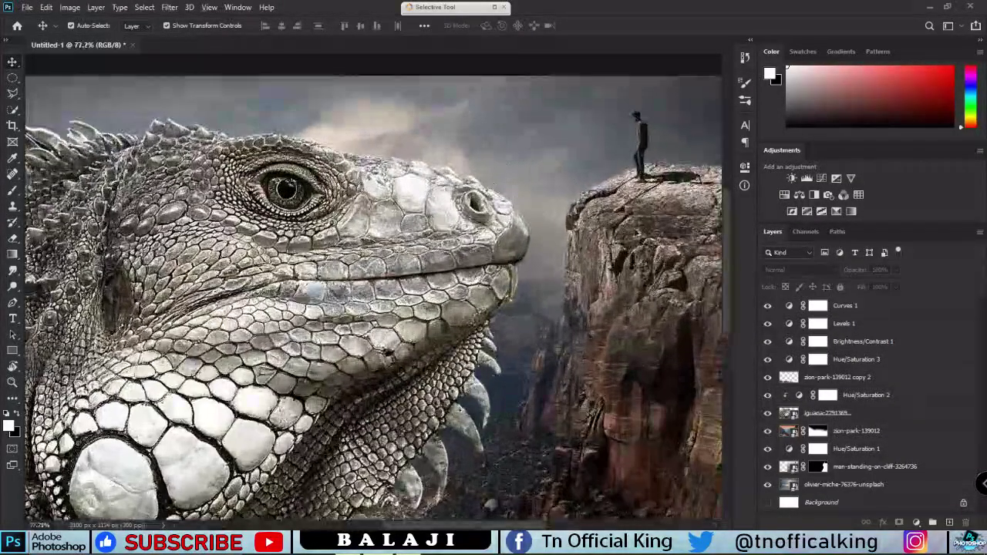
scroll(679, 301, down, 3)
click(768, 306)
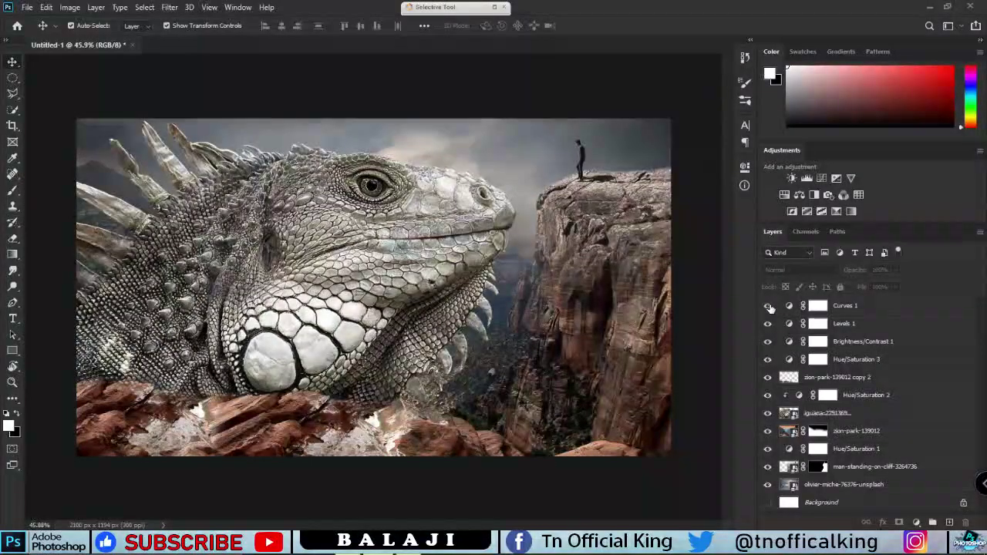
click(769, 307)
click(768, 307)
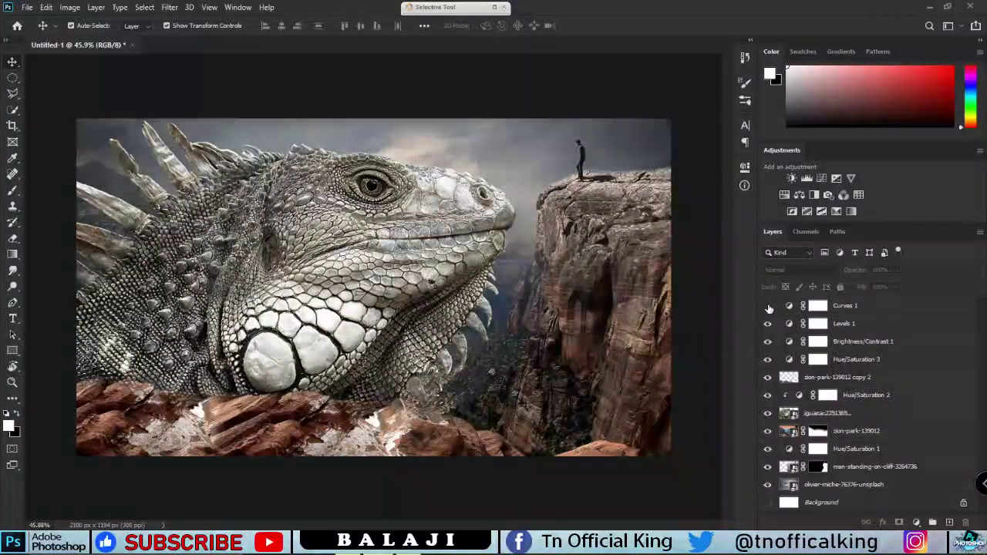
click(768, 307)
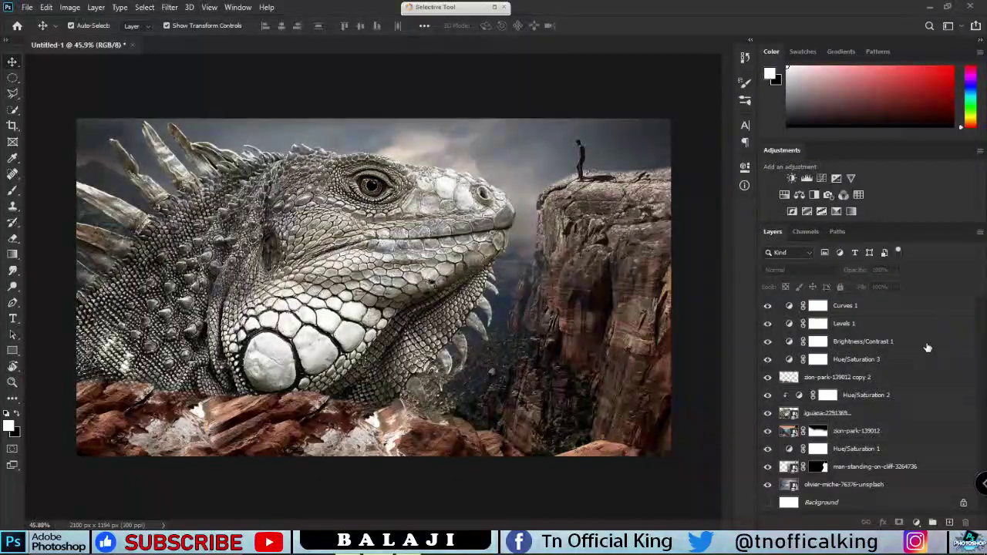
Select Curves 1 and bring up the new adjustment layer list.
click(907, 325)
click(864, 307)
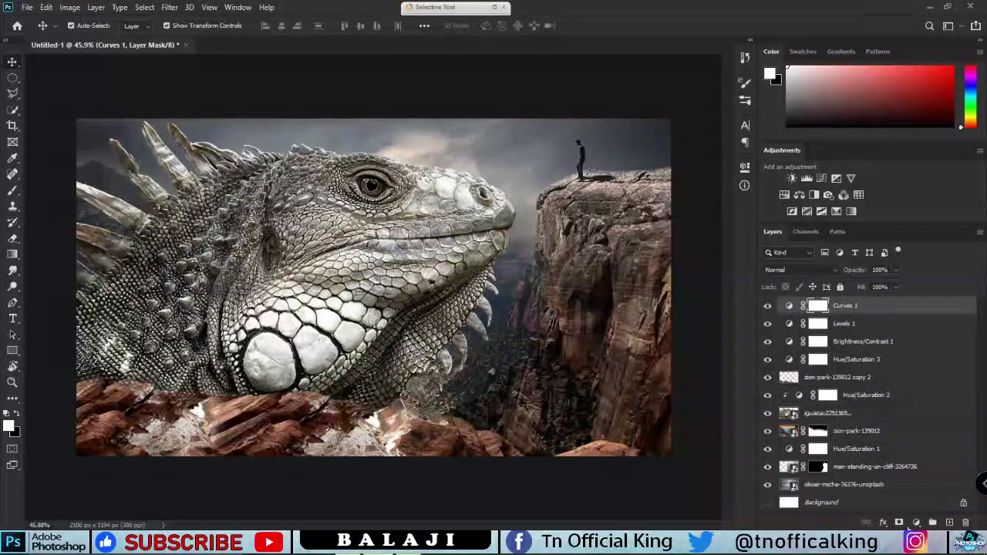
click(912, 524)
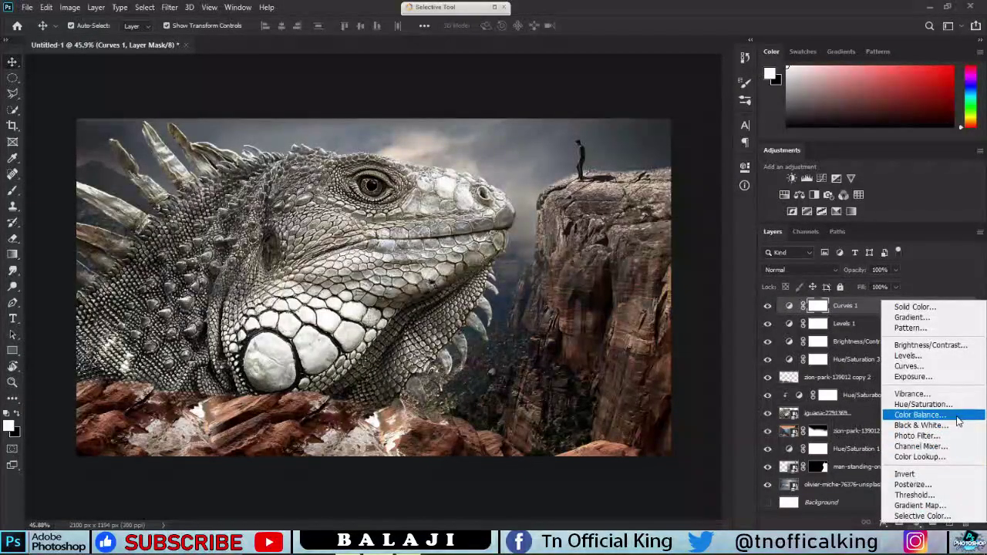
Add a Color Balance layer with midtones Cyan/Red -20, Magenta/Green -27, Yellow/Blue +12.
click(919, 415)
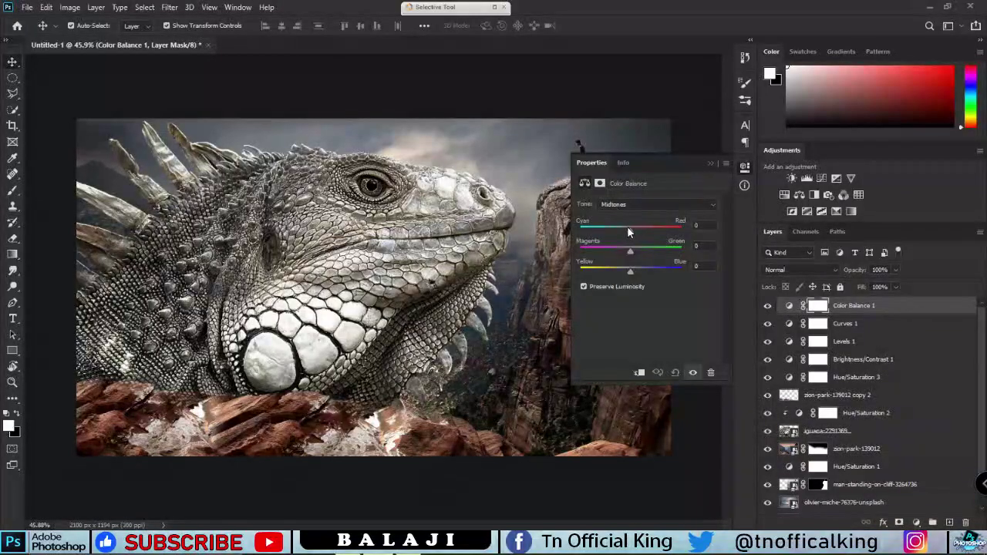
mouse_move(634, 227)
mouse_down()
mouse_move(615, 226)
mouse_move(649, 245)
mouse_move(617, 244)
mouse_up()
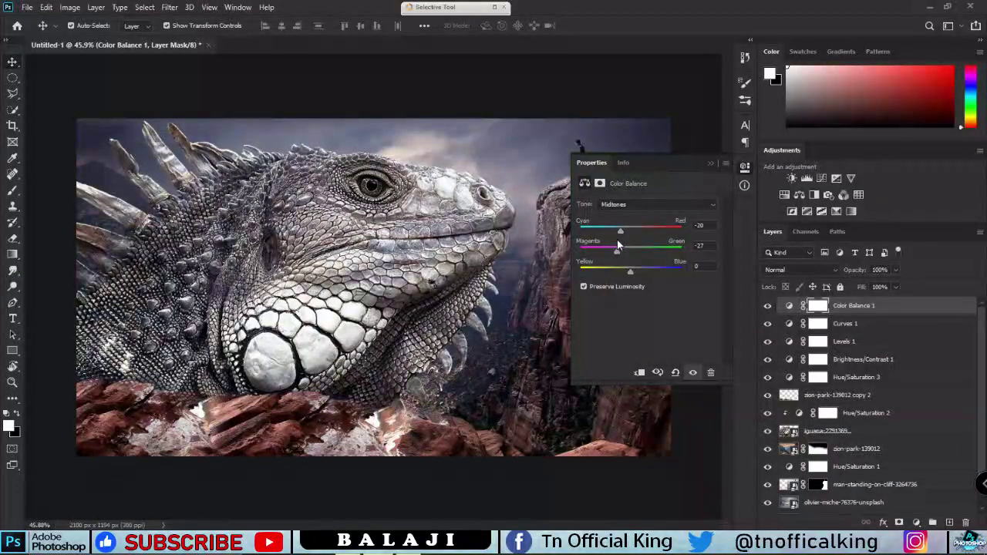
drag(620, 245, 617, 245)
mouse_move(631, 270)
mouse_down()
mouse_move(584, 263)
mouse_move(645, 279)
mouse_move(633, 274)
mouse_up()
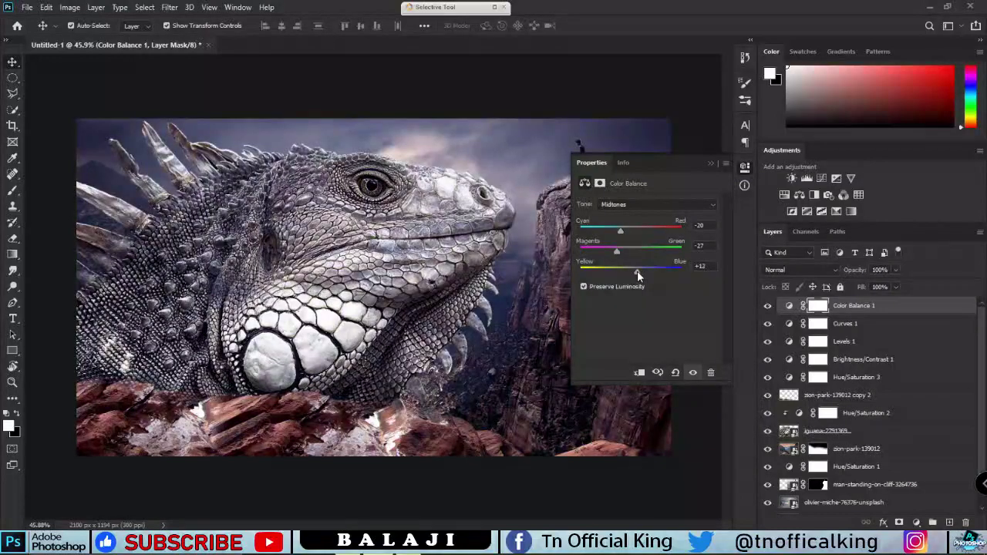
click(744, 167)
Zoom in on the iguana's eye and make the iguana layer active.
scroll(372, 185, down, 2)
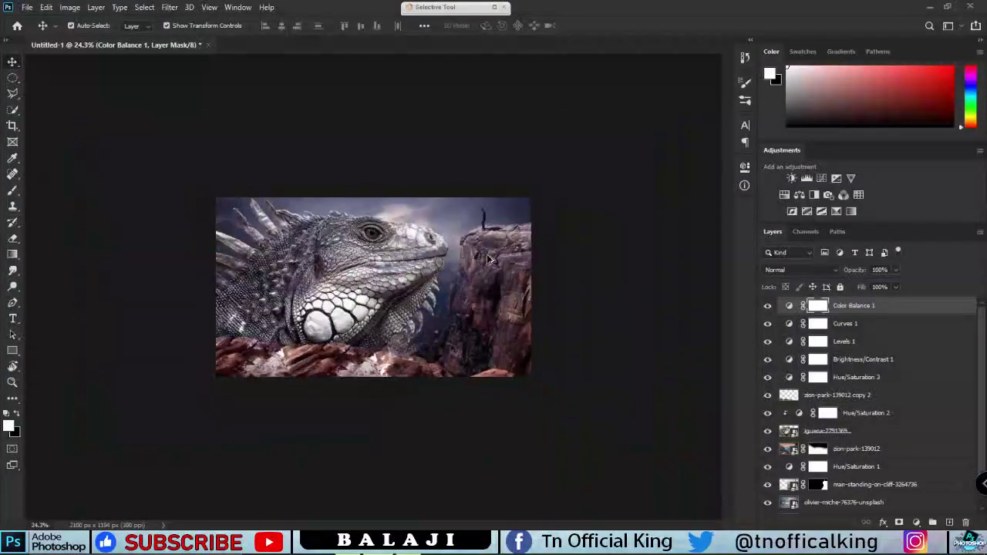
scroll(371, 185, up, 3)
scroll(372, 174, up, 2)
scroll(372, 174, down, 3)
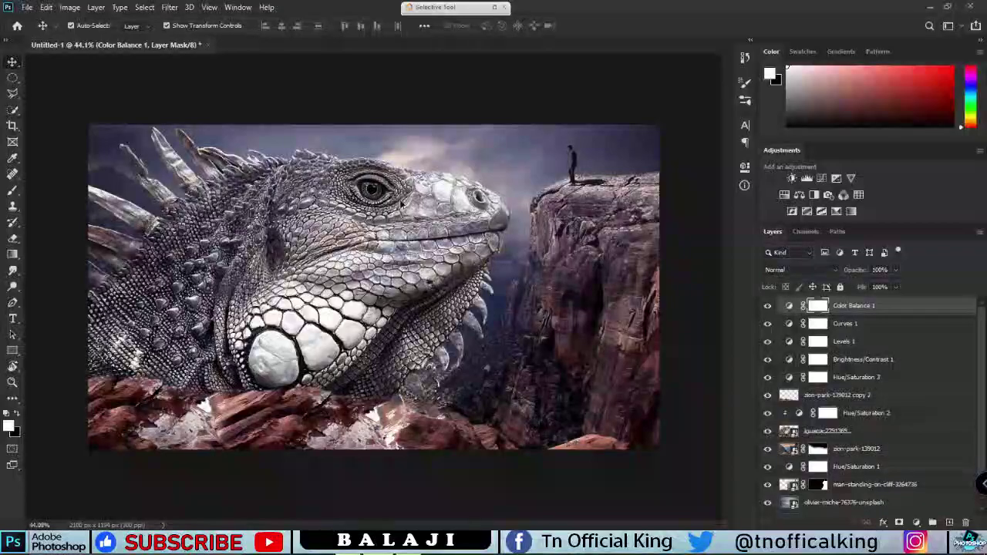
scroll(380, 210, up, 2)
scroll(362, 147, up, 3)
scroll(362, 147, up, 2)
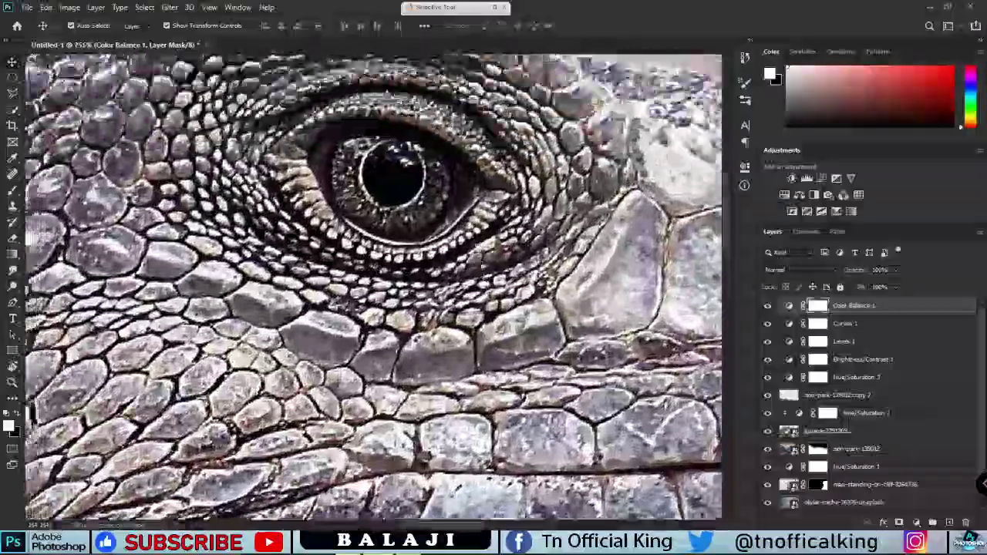
scroll(363, 147, up, 2)
scroll(807, 467, down, 1)
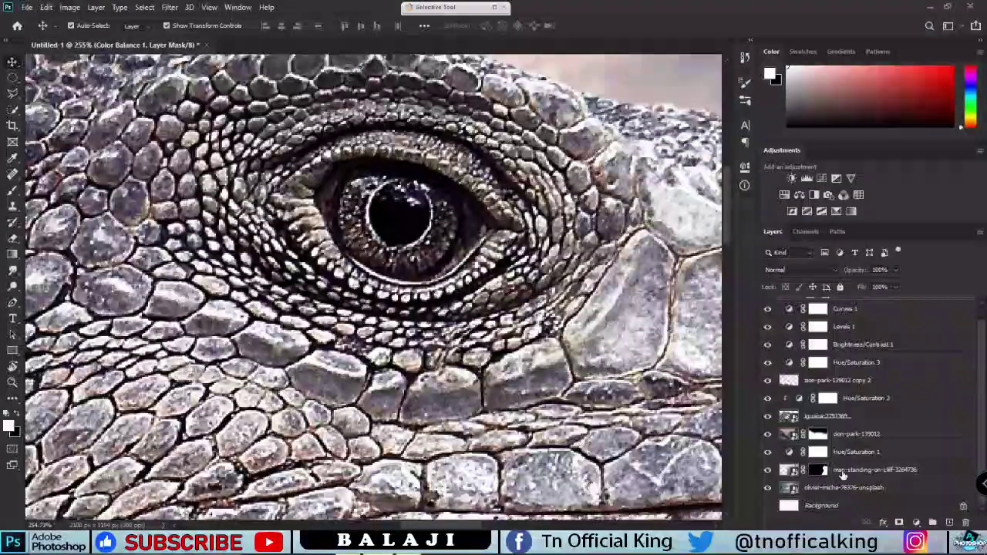
click(810, 470)
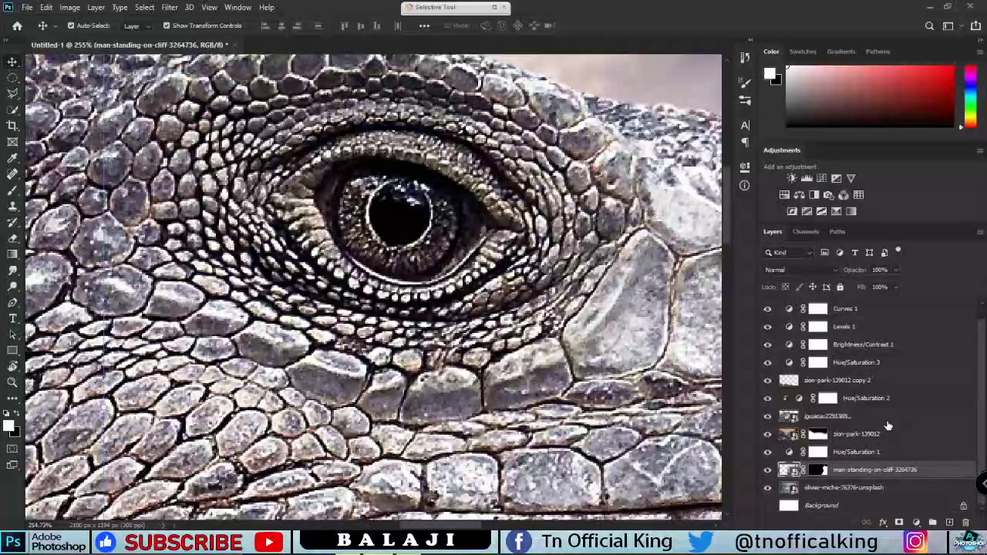
click(849, 418)
click(767, 416)
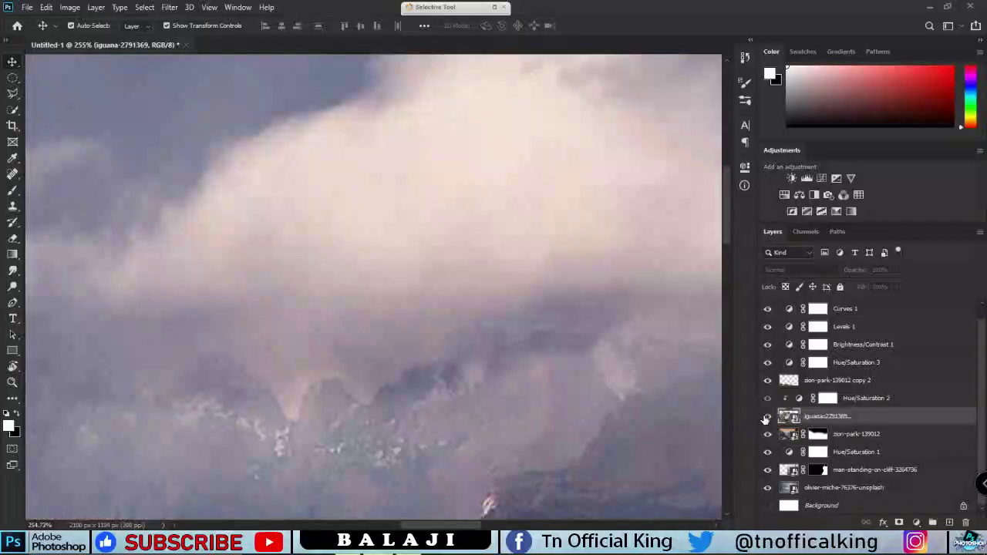
Quick-select the iguana's pupil and iris.
key(w)
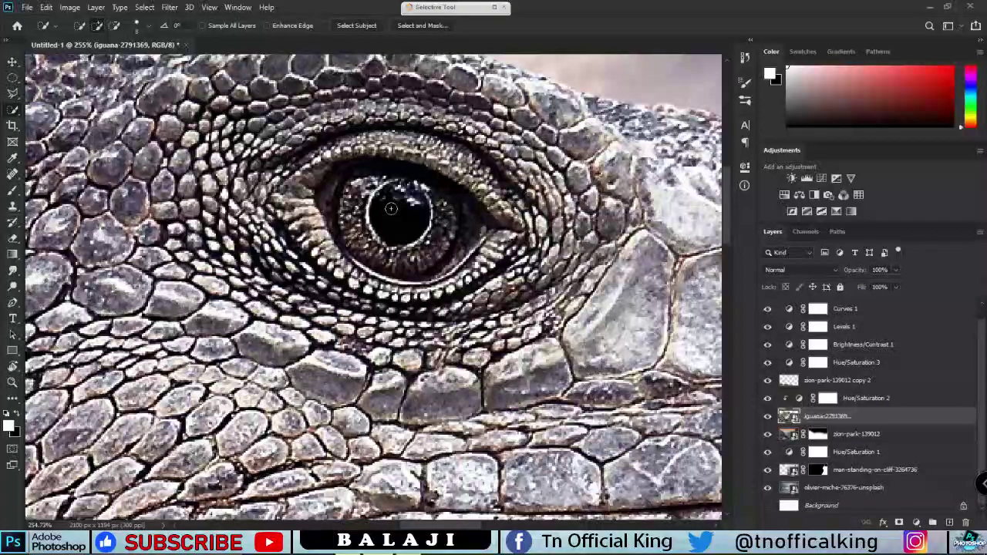
drag(391, 208, 393, 216)
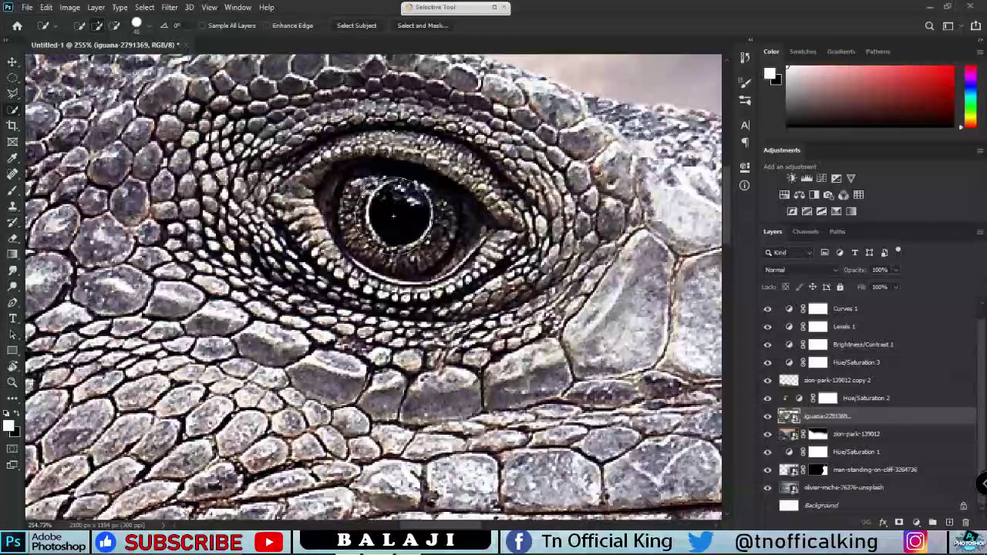
mouse_move(398, 217)
mouse_down()
mouse_move(482, 230)
mouse_move(401, 112)
mouse_up()
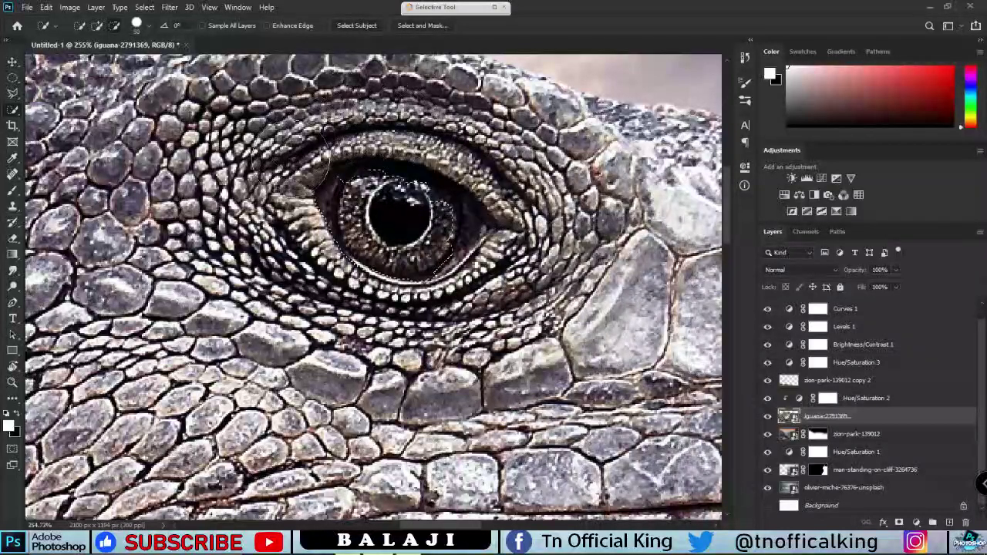
scroll(504, 363, down, 3)
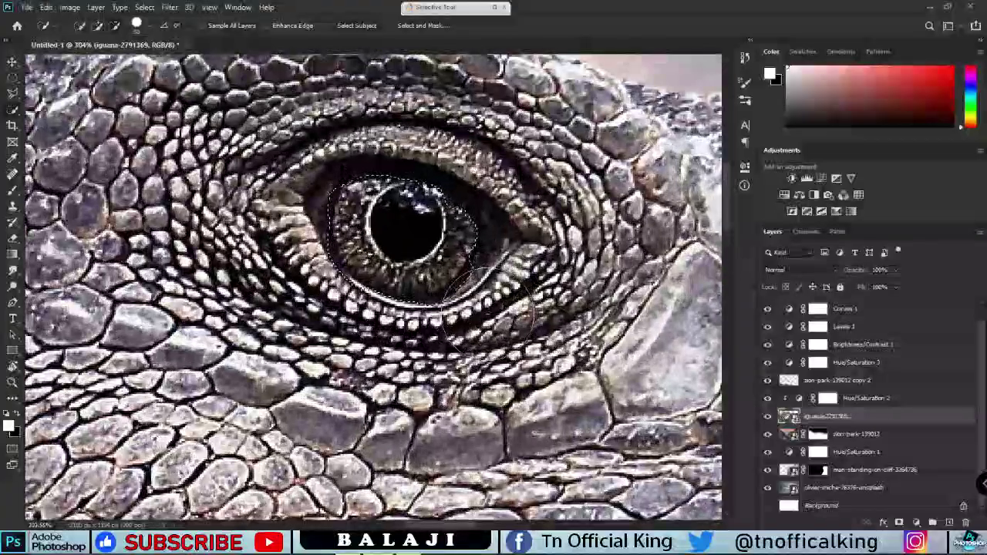
Apply Hue/Saturation to the selected eye at hue +162 and saturation +100, turning it blue.
scroll(494, 391, down, 3)
scroll(494, 391, down, 3)
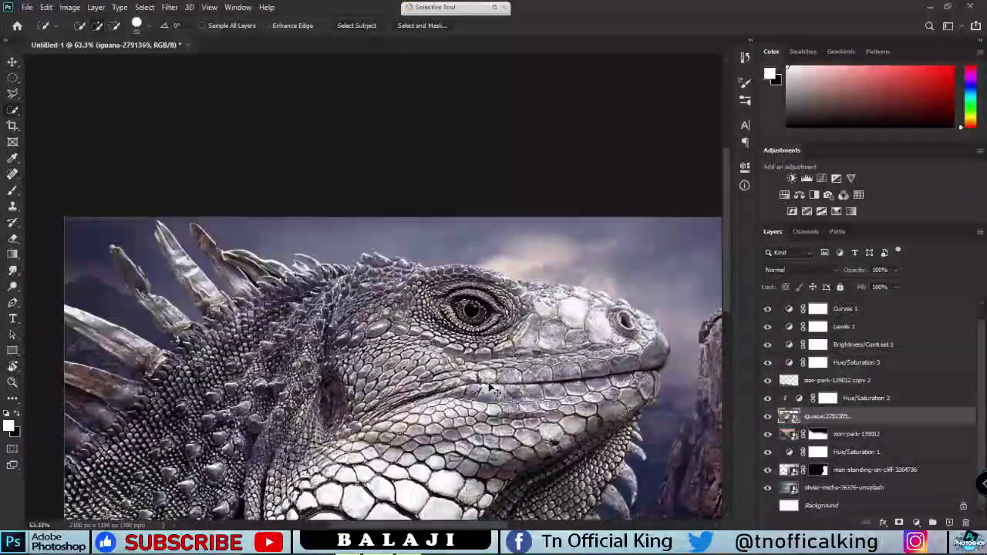
key(ctrl+u)
drag(494, 94, 804, 92)
drag(771, 177, 897, 189)
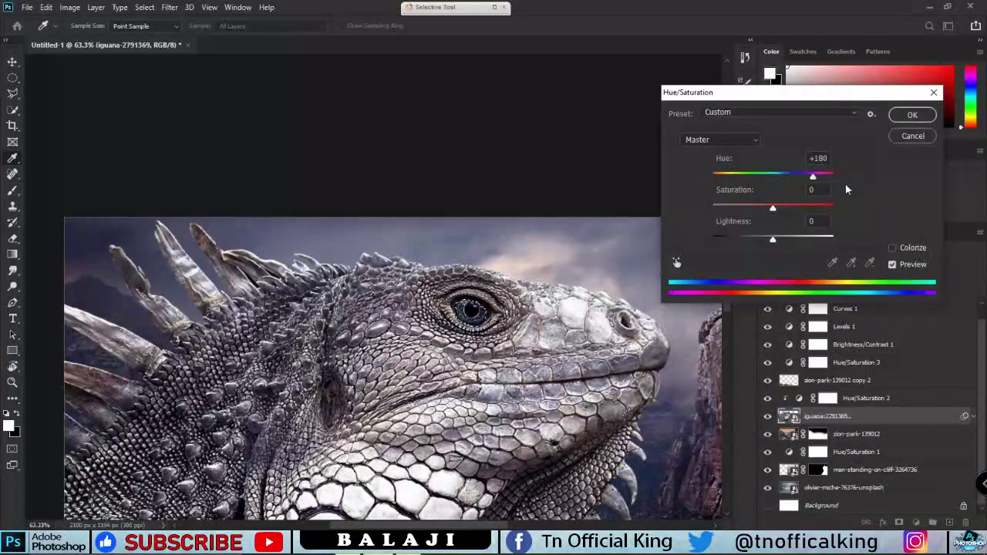
drag(750, 179, 614, 177)
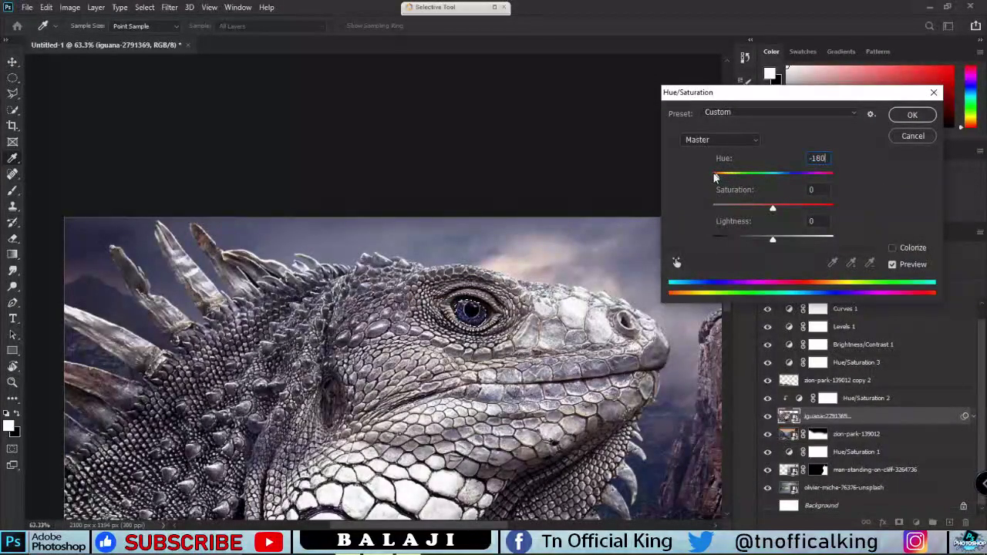
drag(704, 171, 733, 176)
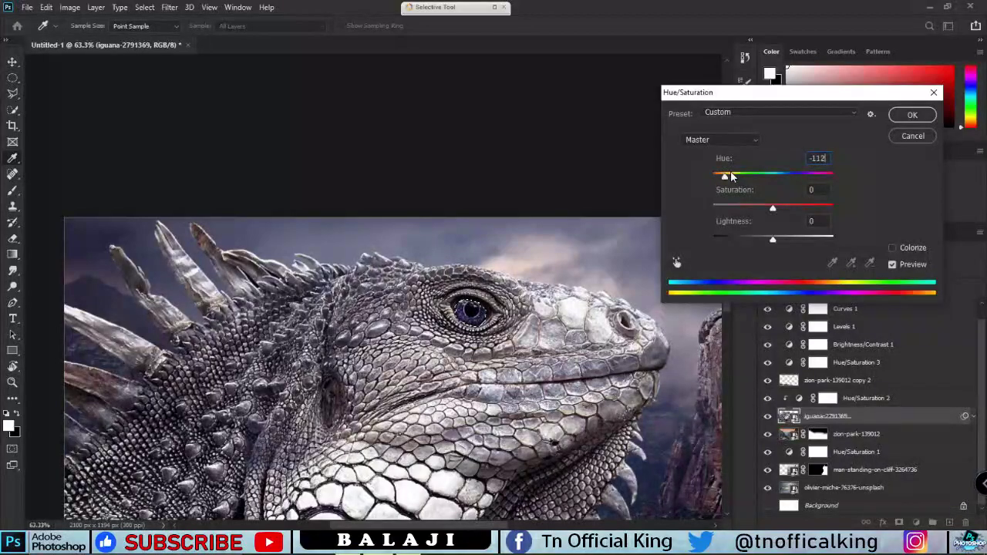
mouse_move(773, 208)
mouse_down()
mouse_move(882, 207)
mouse_move(844, 214)
mouse_up()
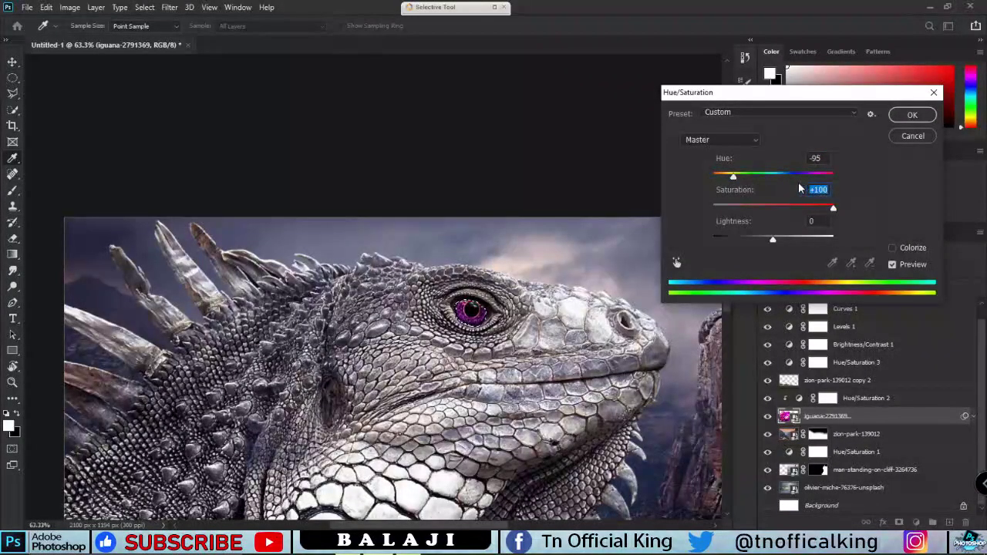
mouse_move(734, 177)
mouse_down()
mouse_move(870, 178)
mouse_move(665, 177)
mouse_up()
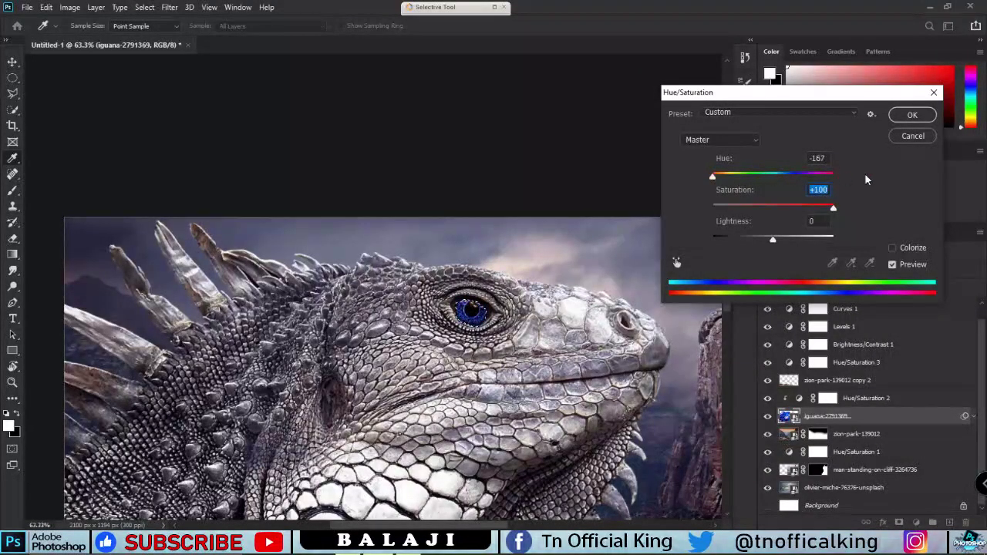
click(913, 115)
scroll(623, 232, down, 3)
scroll(551, 238, down, 2)
scroll(553, 240, up, 2)
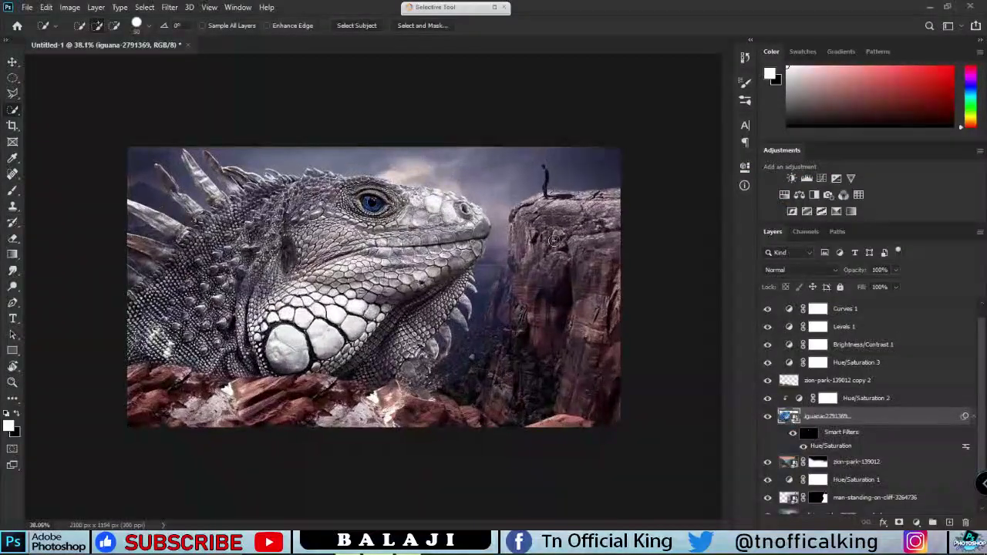
key(v)
scroll(401, 223, up, 2)
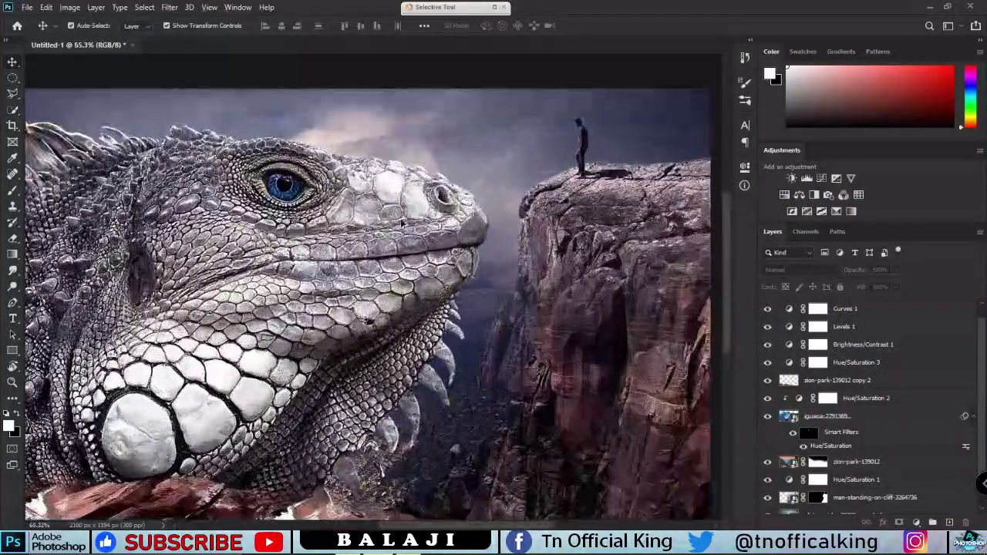
scroll(401, 223, up, 1)
scroll(401, 222, down, 1)
scroll(401, 223, down, 1)
scroll(347, 309, up, 1)
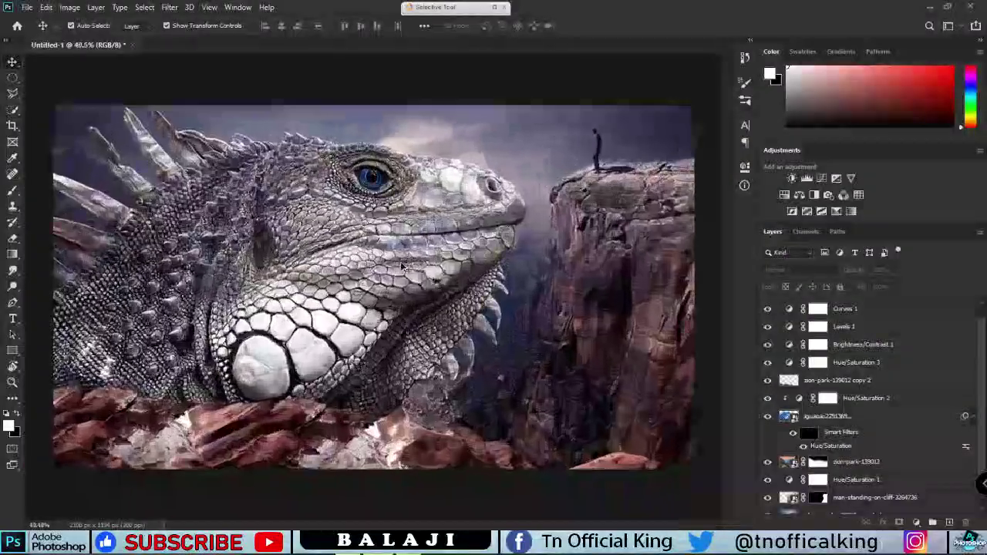
scroll(321, 348, up, 2)
scroll(321, 349, up, 3)
scroll(284, 358, down, 2)
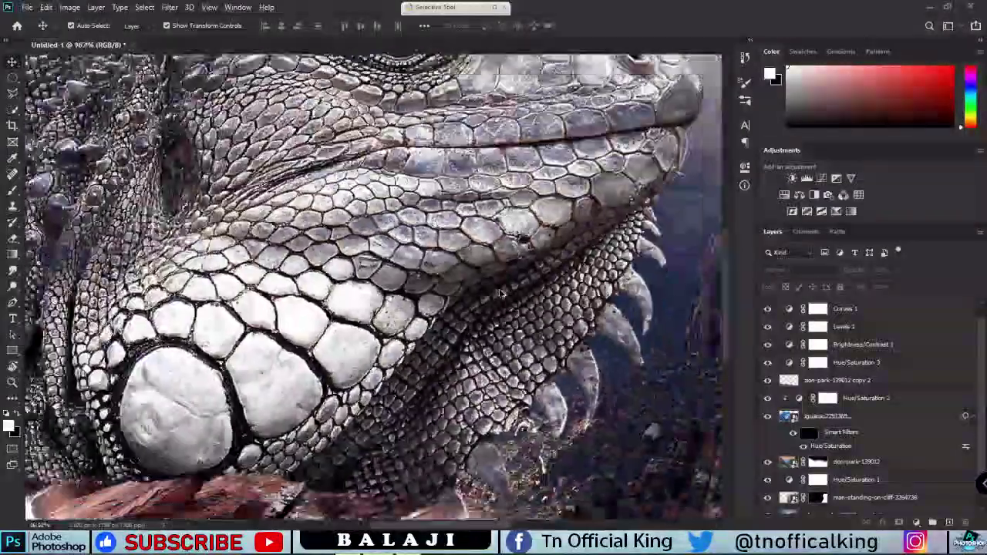
scroll(284, 358, down, 1)
scroll(284, 358, up, 1)
scroll(284, 358, down, 1)
scroll(284, 358, up, 2)
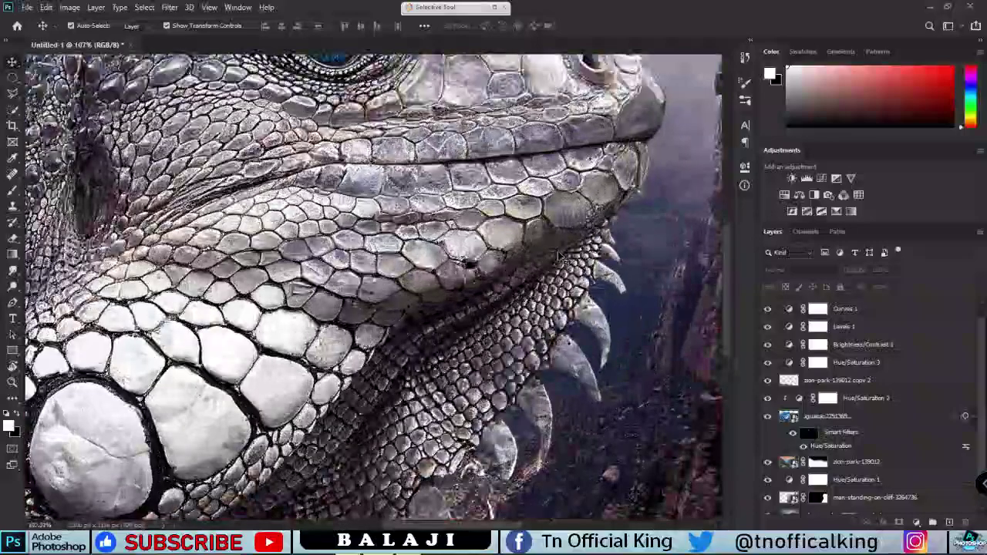
scroll(284, 358, down, 1)
scroll(566, 294, down, 3)
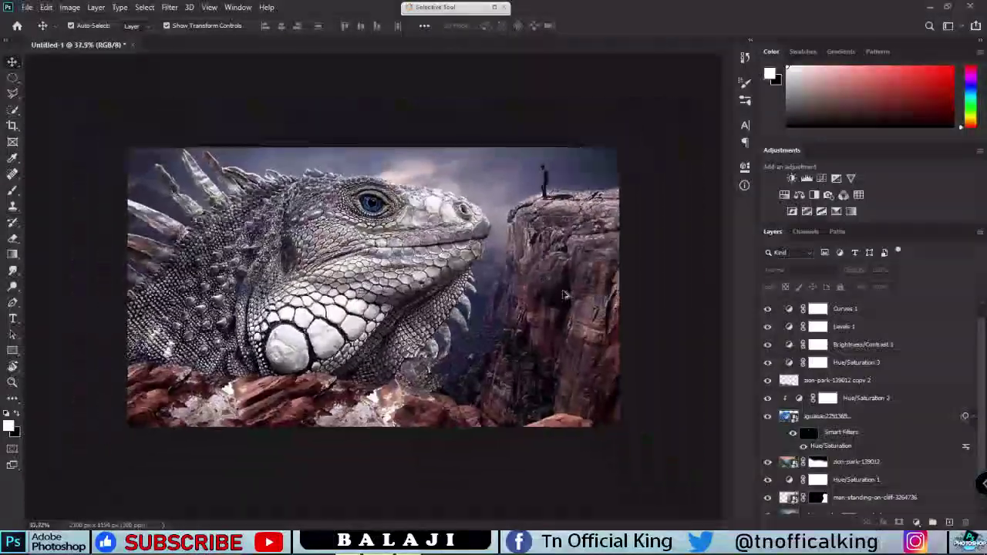
scroll(565, 294, up, 1)
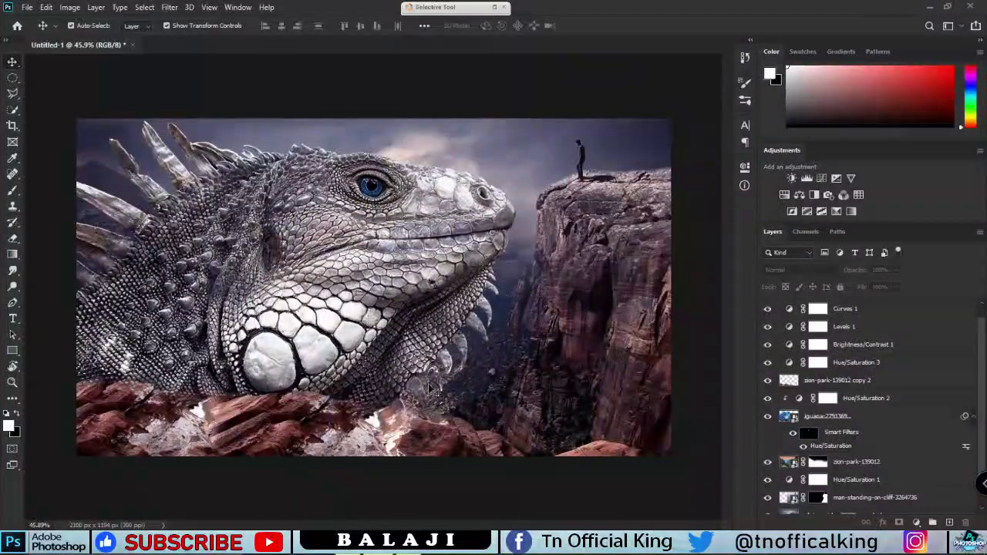
scroll(401, 358, up, 1)
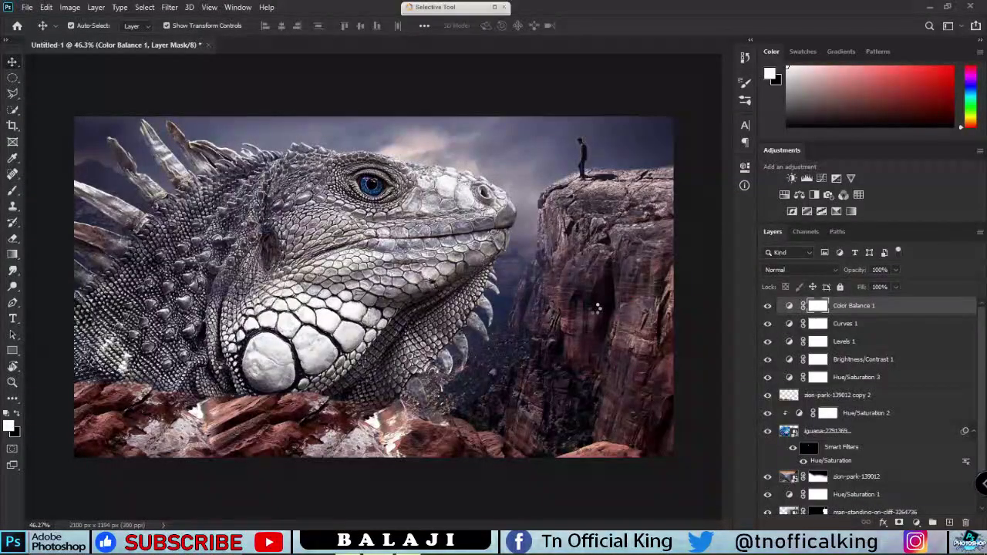
Group every layer above the Background with Ctrl+G.
key(t)
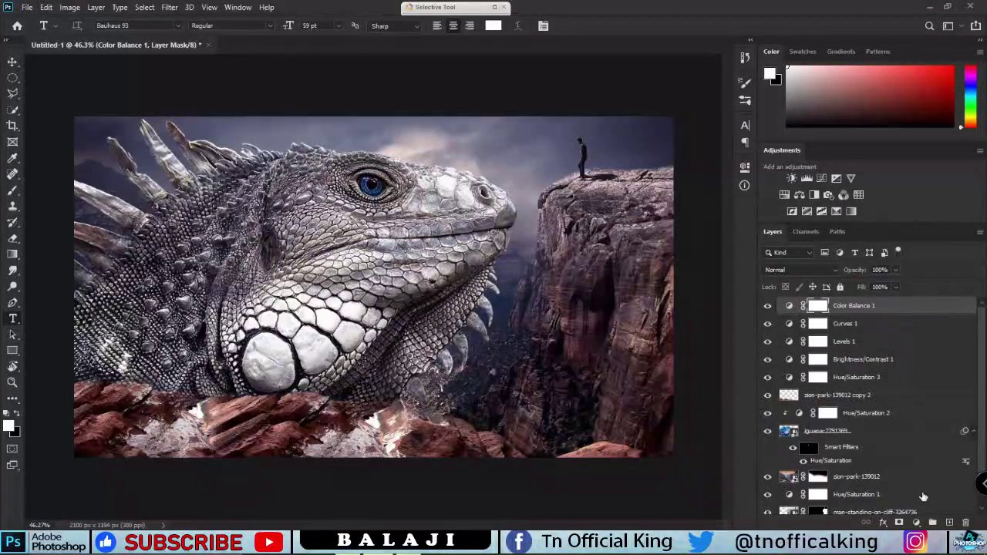
scroll(884, 488, down, 3)
shift+click(871, 489)
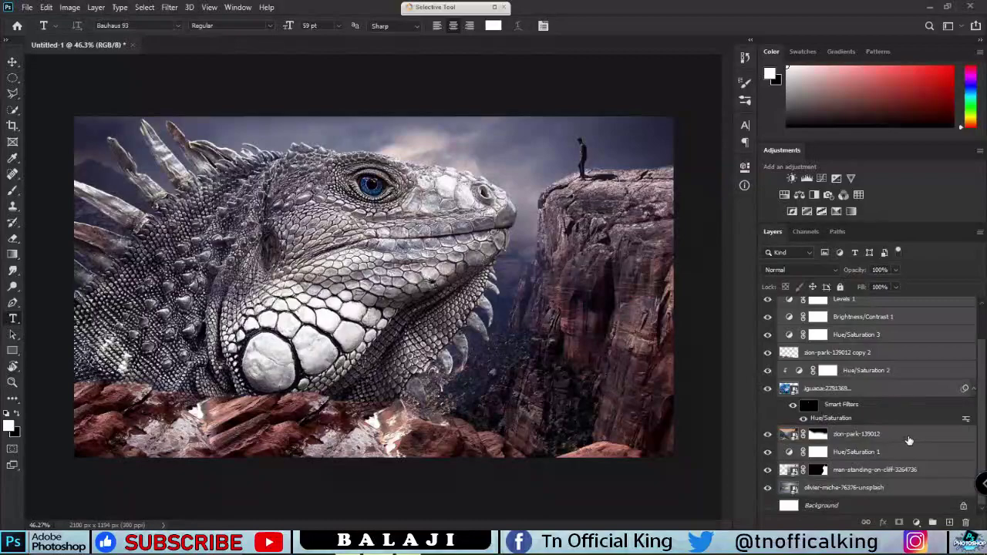
key(ctrl+g)
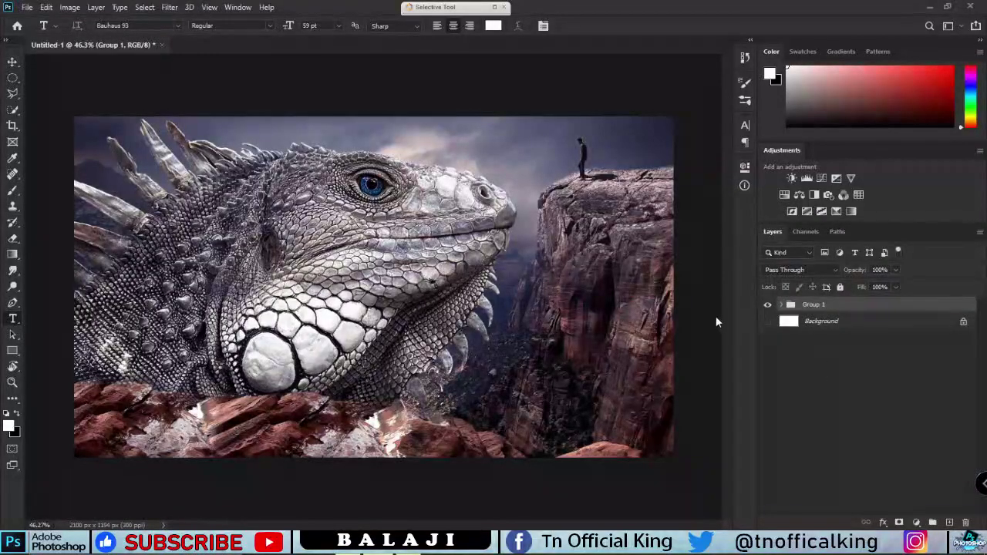
scroll(716, 322, down, 2)
scroll(716, 322, up, 5)
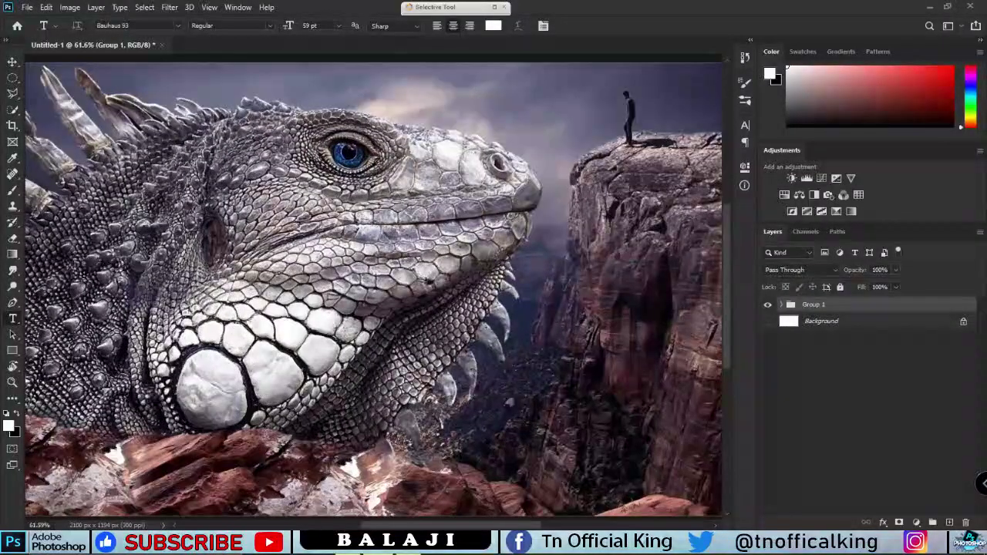
Add the white title word 'THE' at the bottom of the image.
click(471, 338)
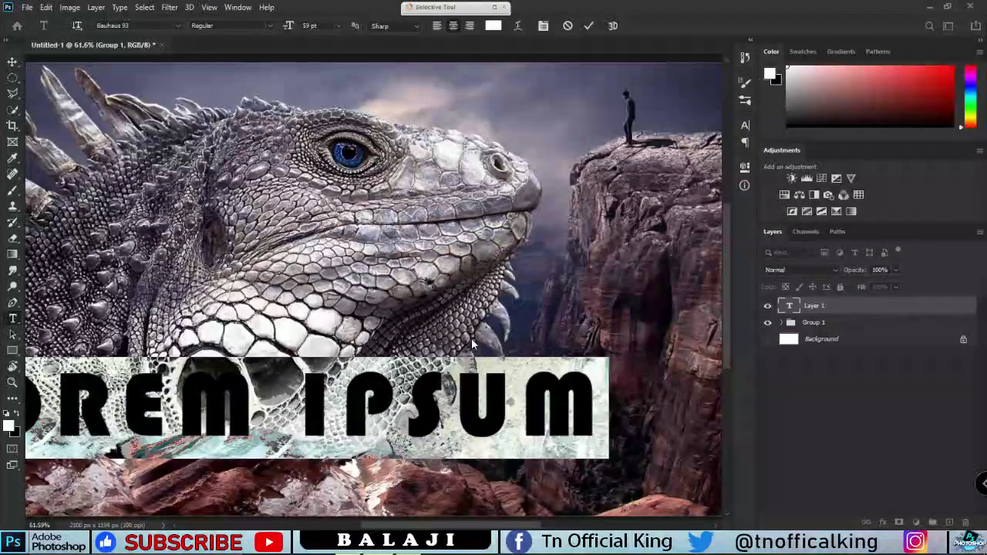
text(THE)
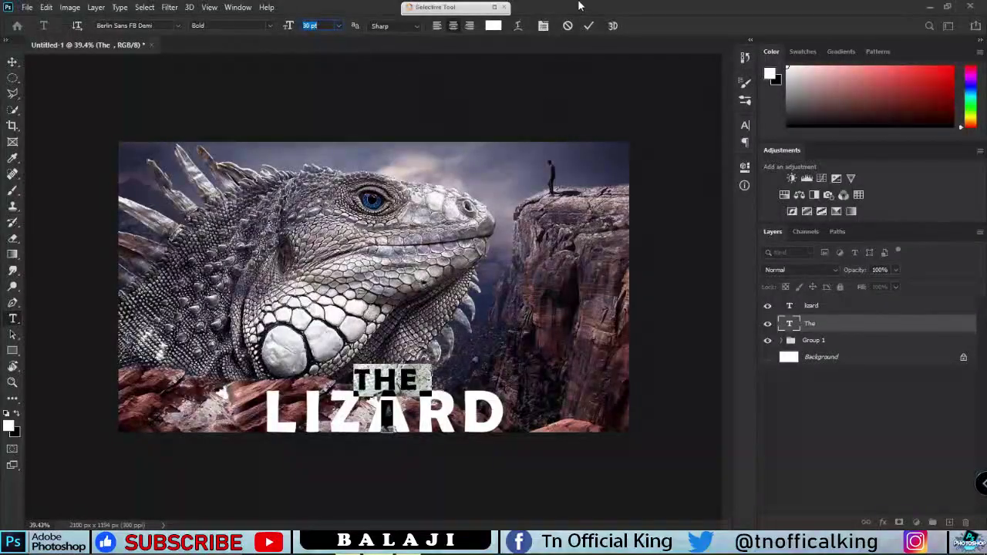
click(590, 27)
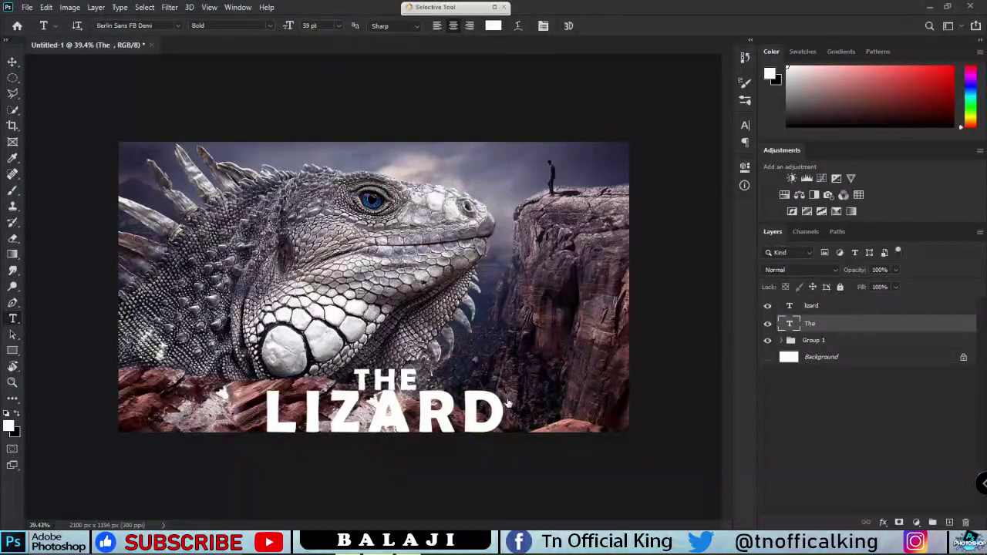
Reduce the LIZARD text to 30 pt.
key(alt+bracketright)
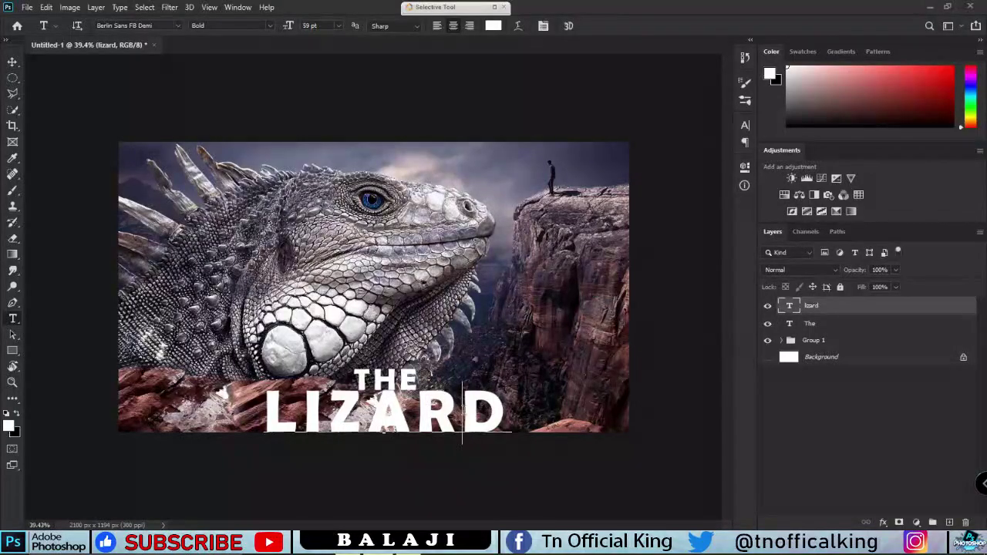
double_click(453, 418)
scroll(334, 26, down, 3)
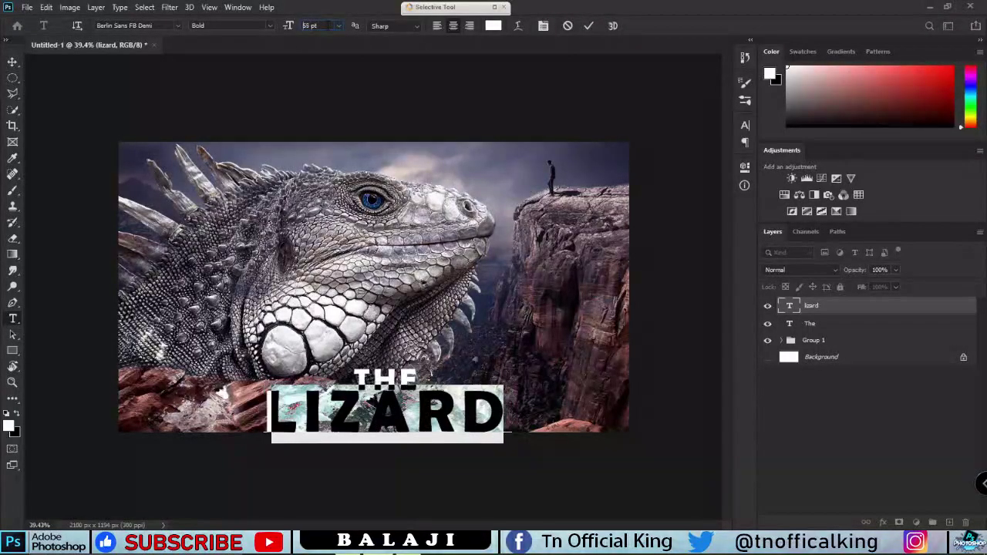
scroll(335, 26, down, 11)
scroll(335, 26, down, 7)
scroll(335, 26, down, 7)
scroll(335, 26, down, 1)
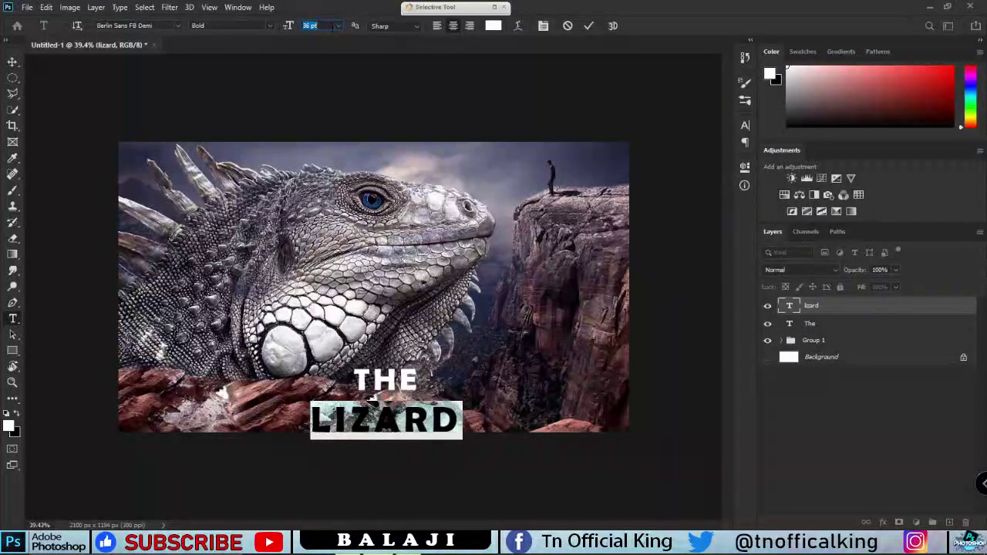
click(588, 26)
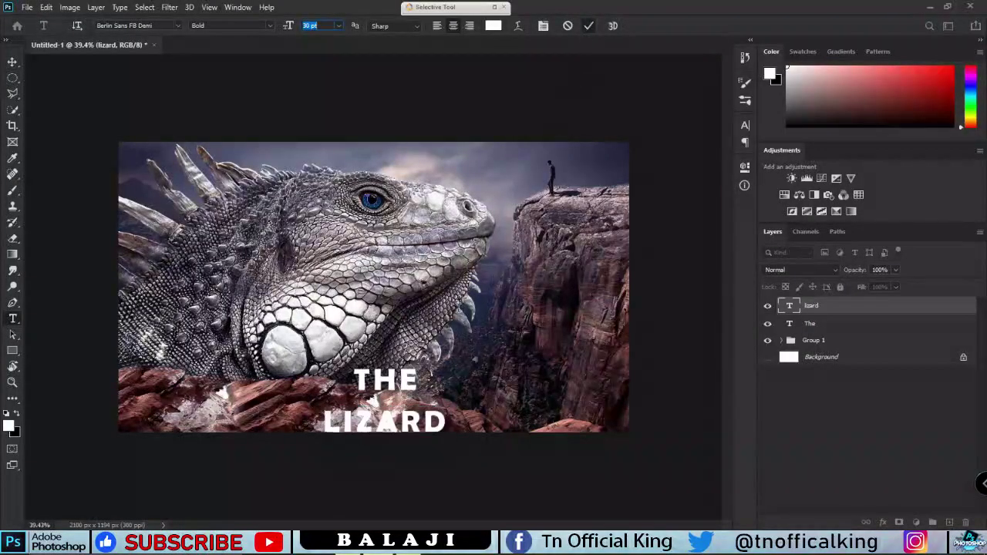
Nudge the THE text down slightly with the arrow keys.
click(395, 381)
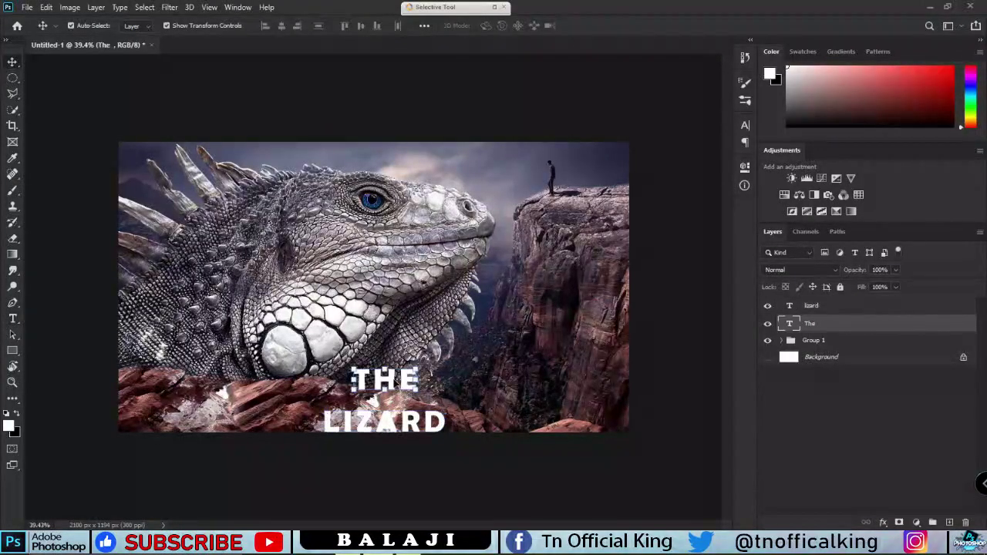
click(589, 26)
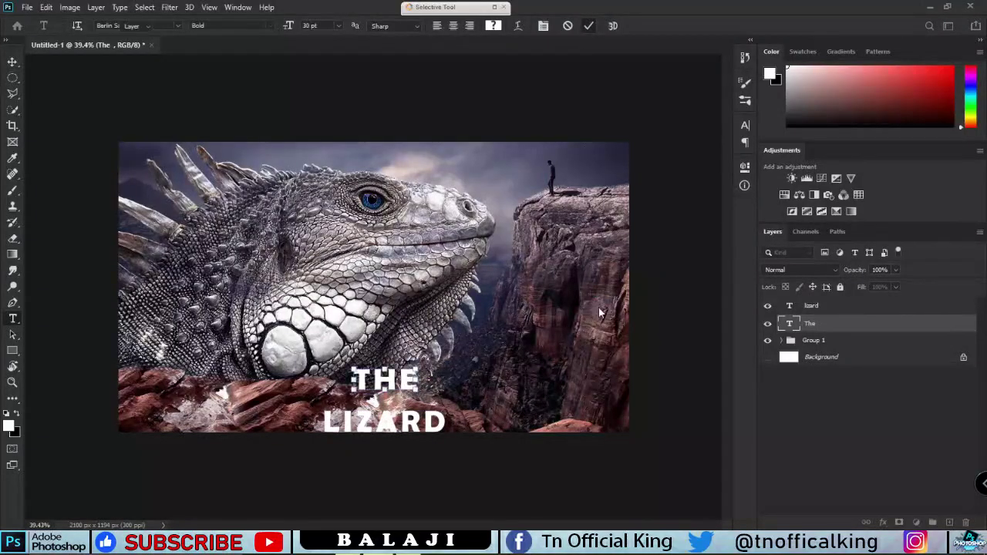
key(v)
key(Down)
key(Down)
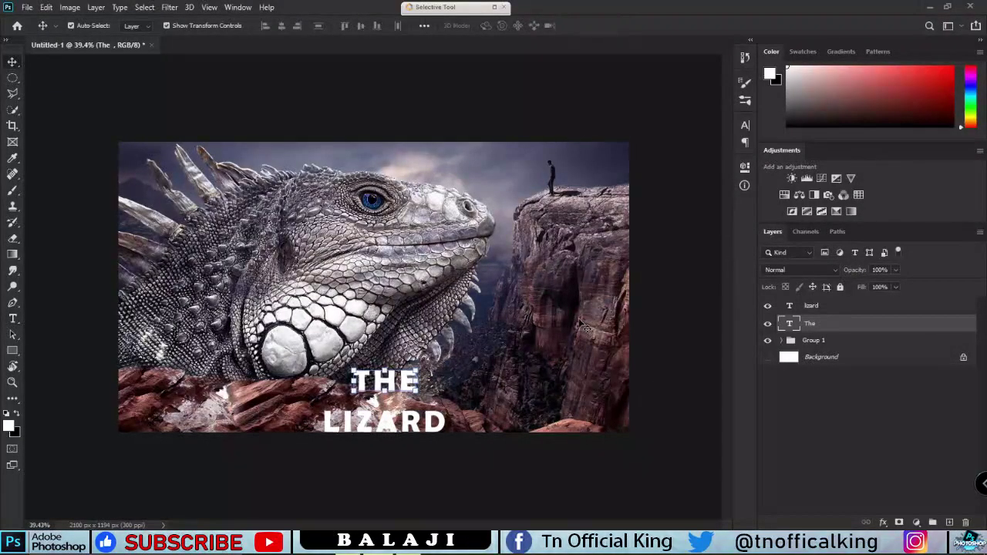
key(Down)
key(Down)
key(Down)
key(Down)
key(Down)
key(Down)
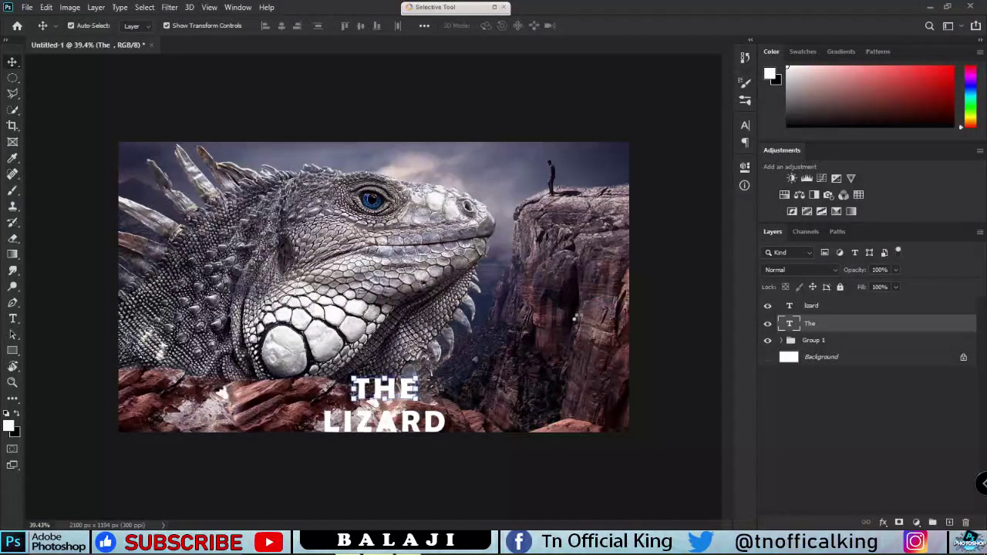
key(Down)
key(Down)
key(Down)
key(Down)
key(Down)
key(Down)
key(Down)
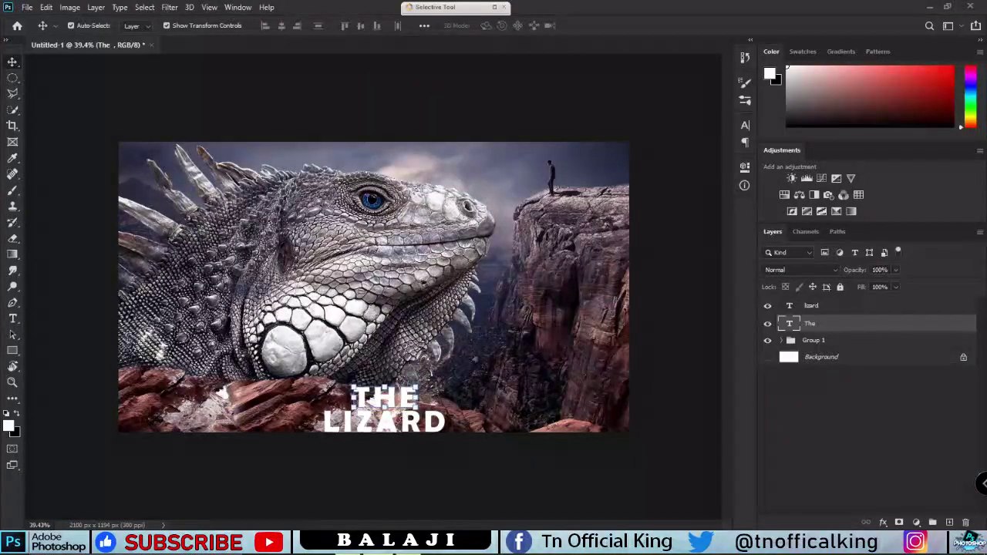
Add a 4 px black inside stroke to the THE text layer.
scroll(378, 397, up, 5)
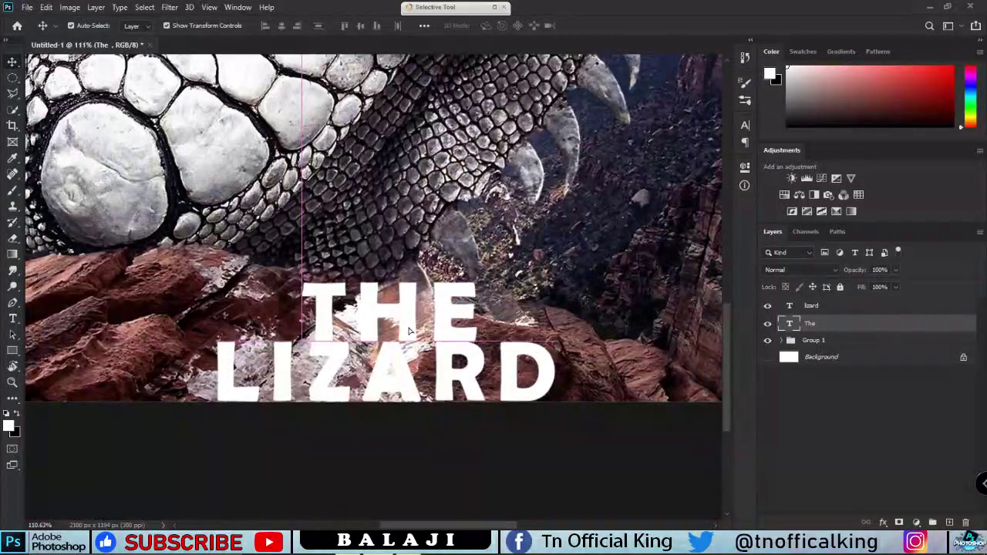
scroll(429, 414, down, 2)
scroll(429, 414, down, 2)
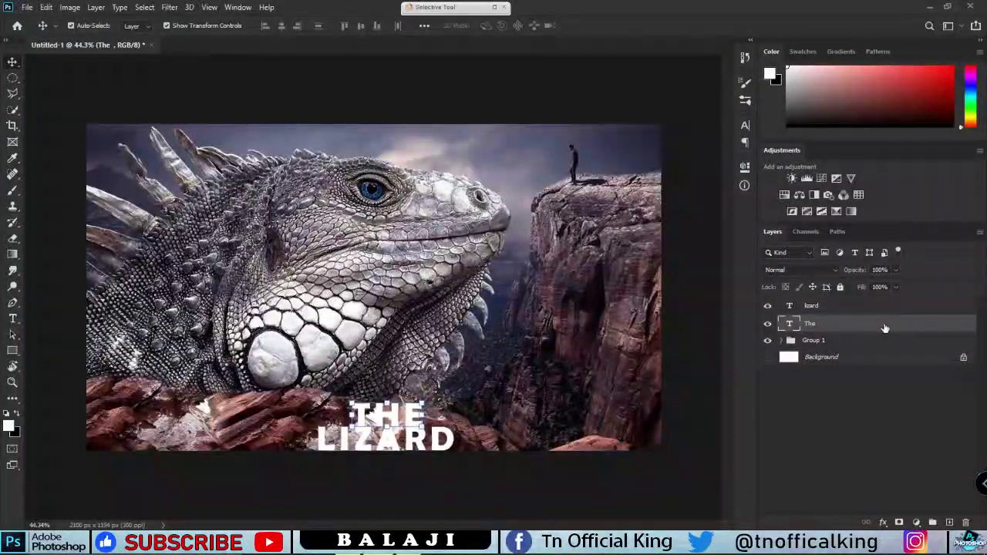
double_click(886, 327)
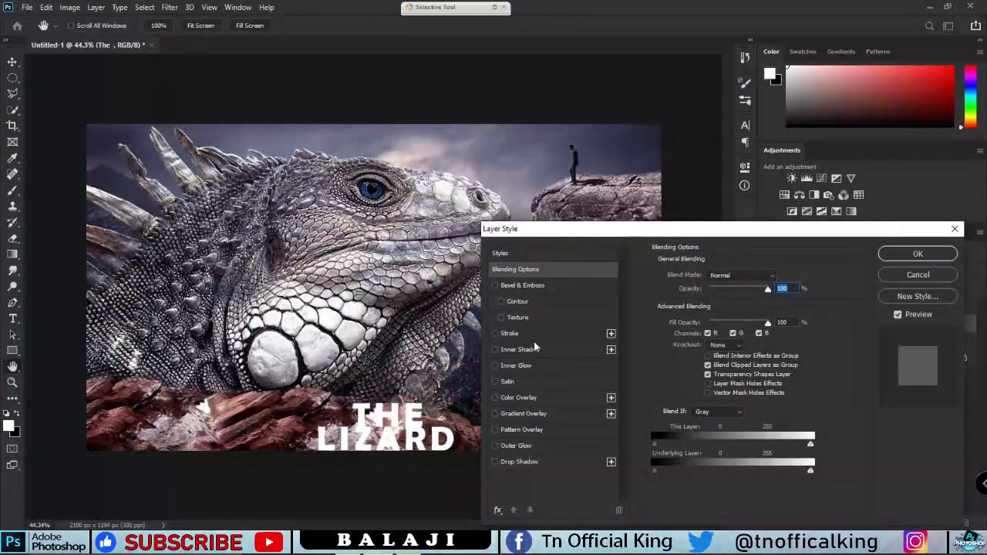
click(518, 332)
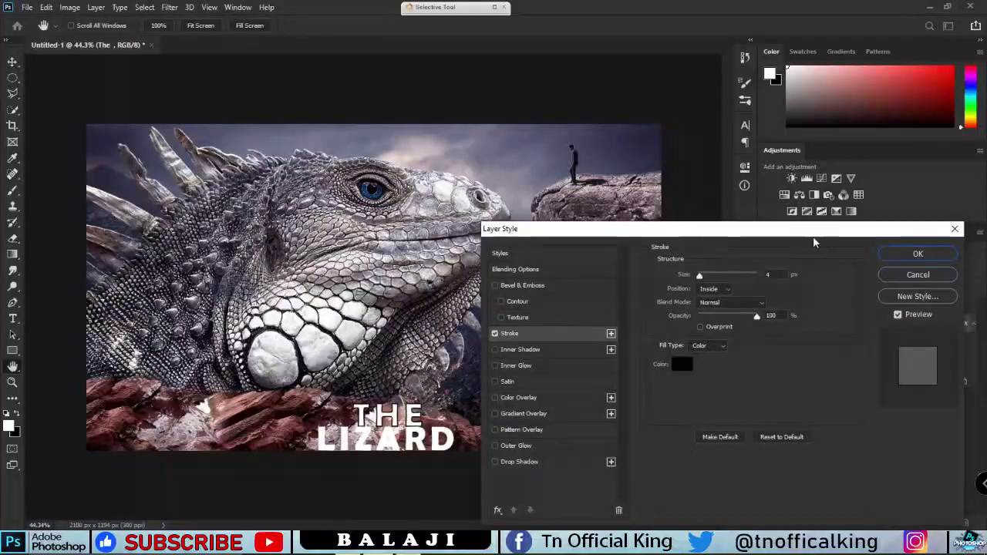
click(912, 255)
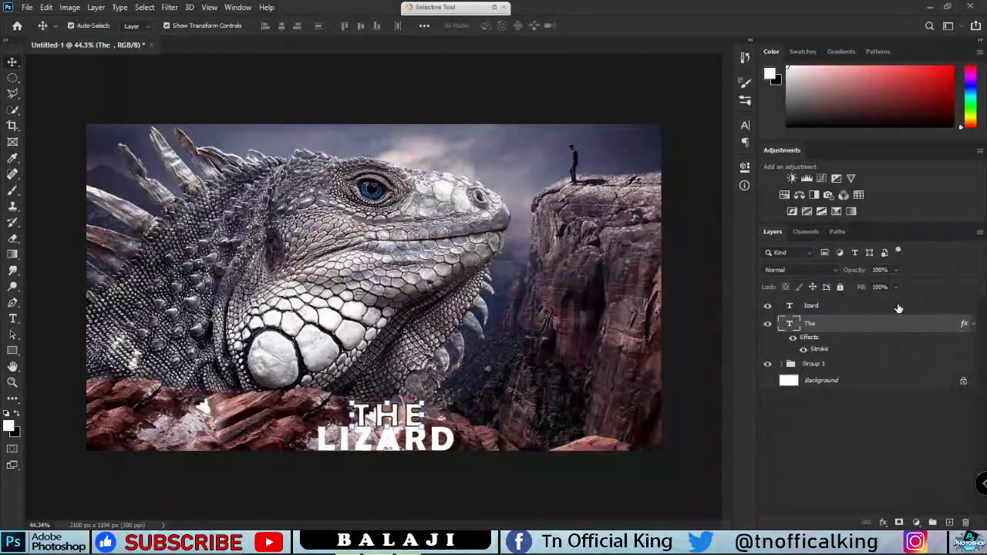
Apply the same 4 px black stroke to the LIZARD text layer via Blending Options.
key(v)
click(904, 307)
right_click(904, 307)
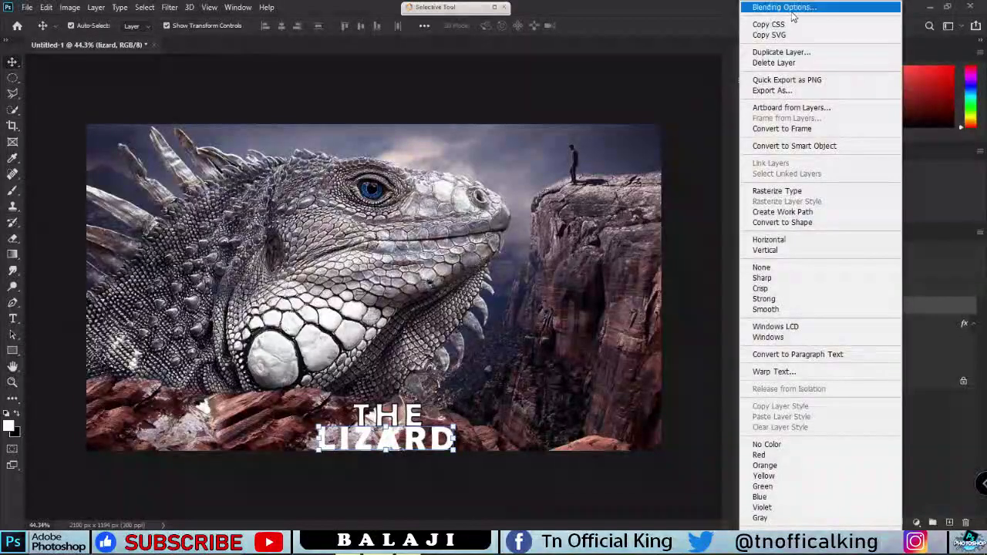
click(597, 483)
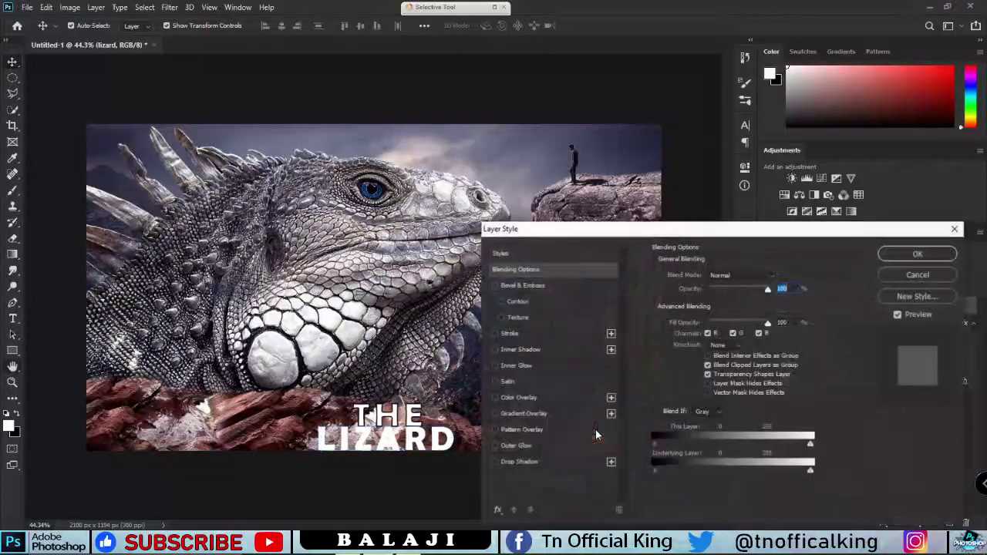
click(515, 334)
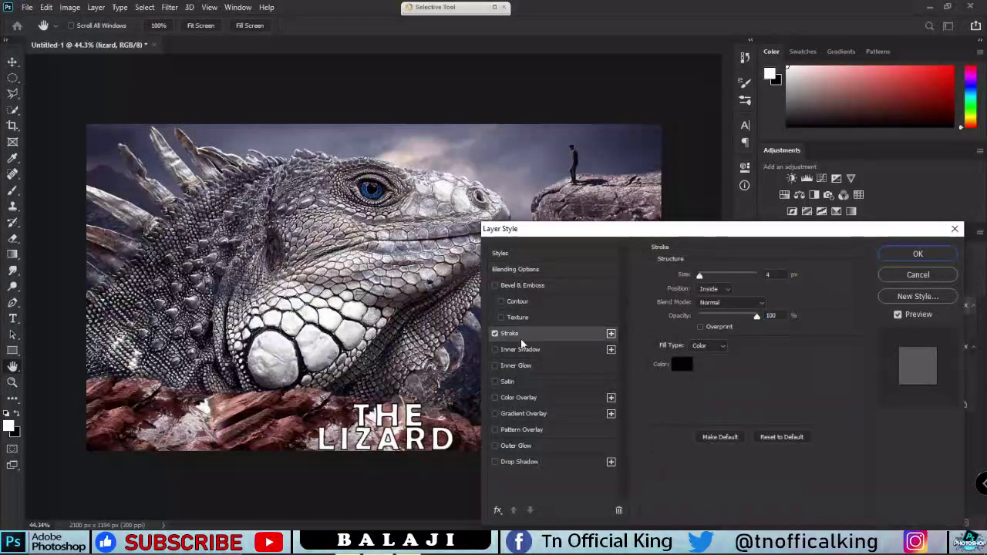
click(901, 256)
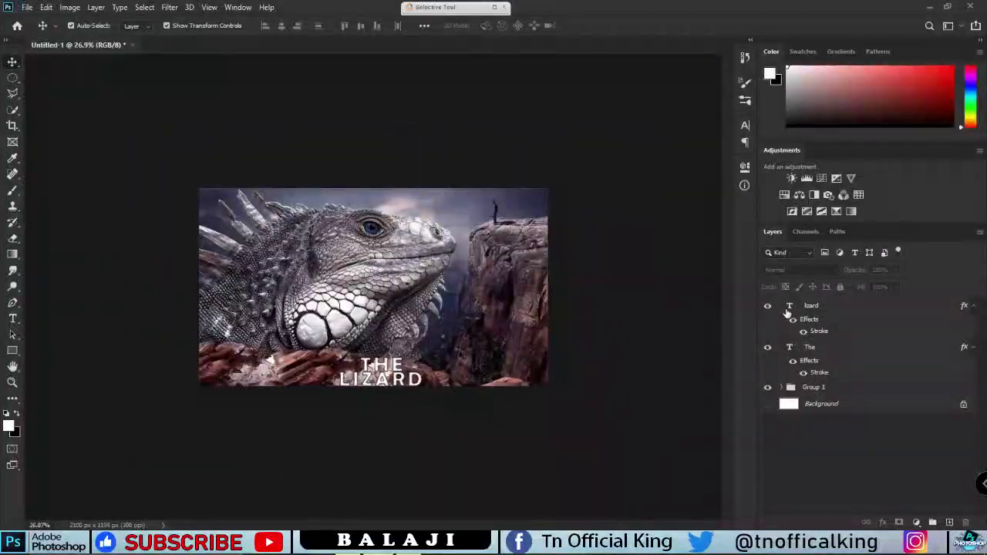
click(767, 307)
key(ctrl+0)
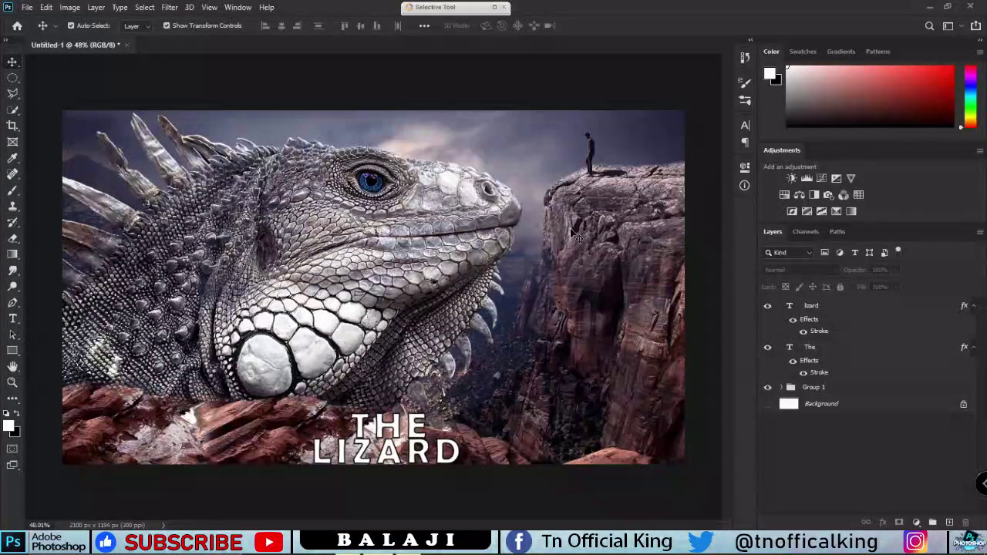